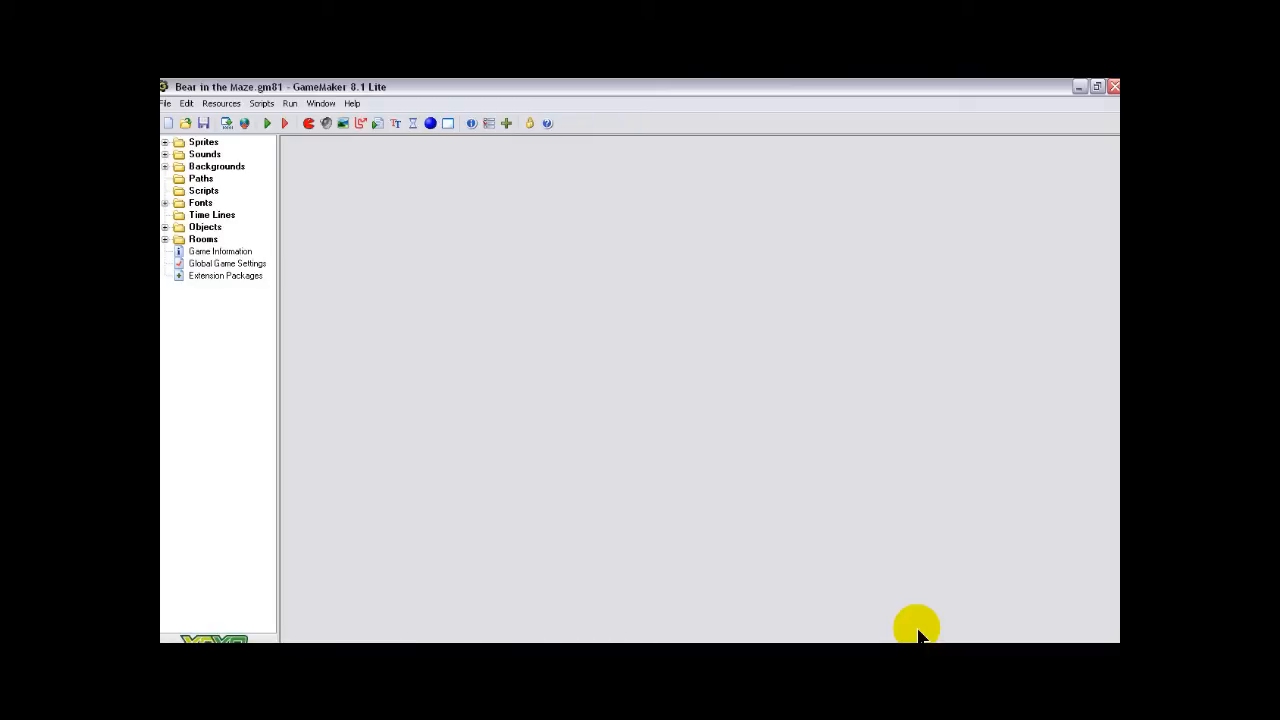
Step: Create a new sprite resource named spr_crystal
left_click(309, 124)
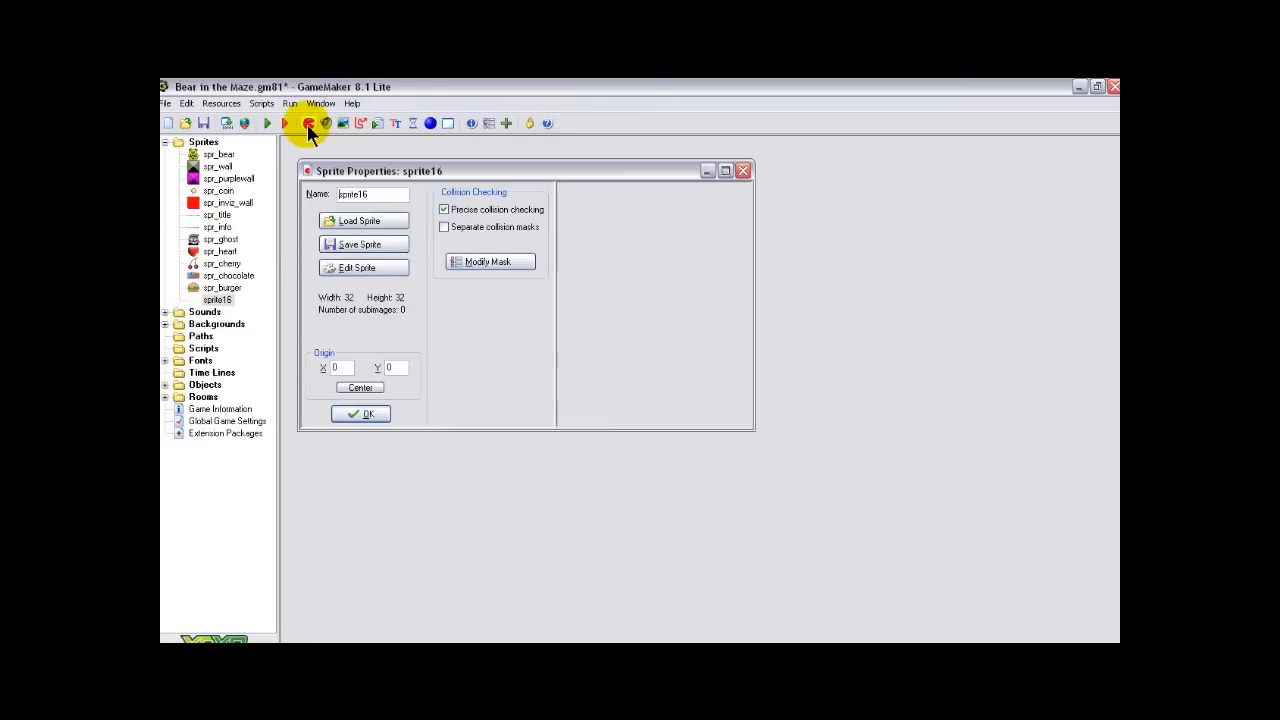
left_click(383, 194)
key("BackSpace")
key("BackSpace")
key("BackSpace")
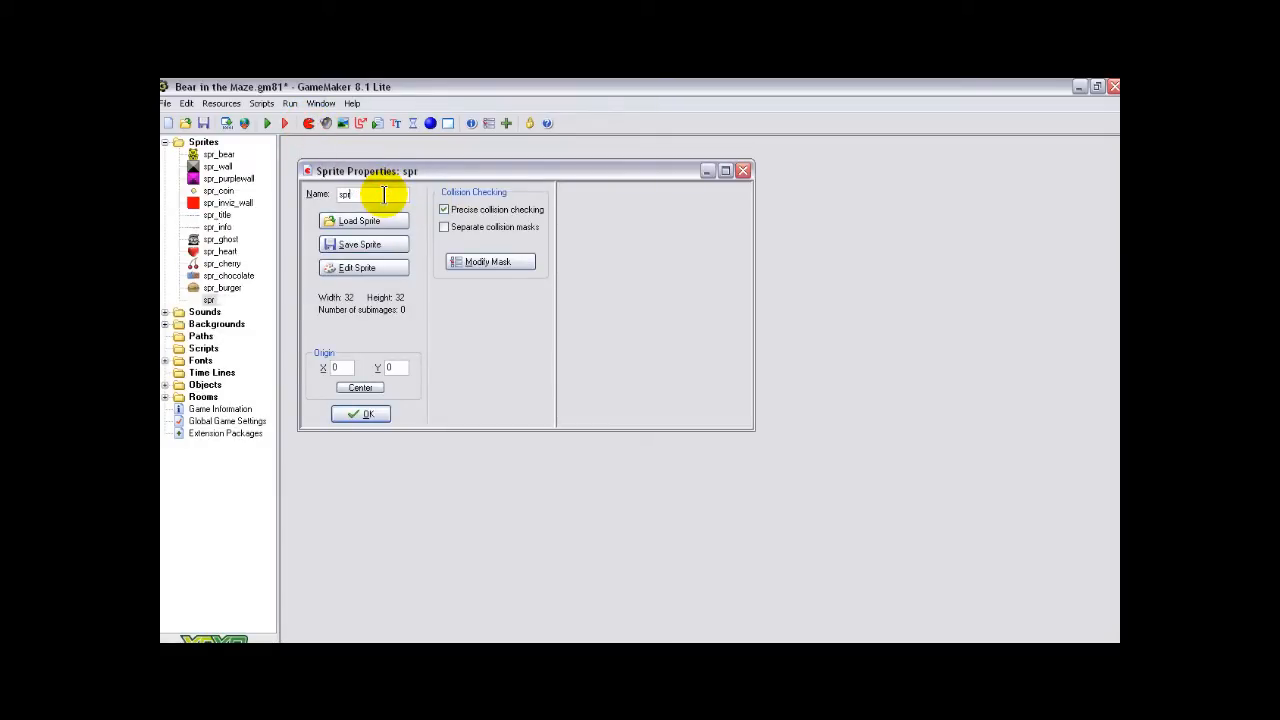
type("_crystal")
Step: Load the gem_blue_sparkle_strip32 image from the Sprites folder's Maze - Platform subfolder into spr_crystal and accept the sprite
left_click(393, 224)
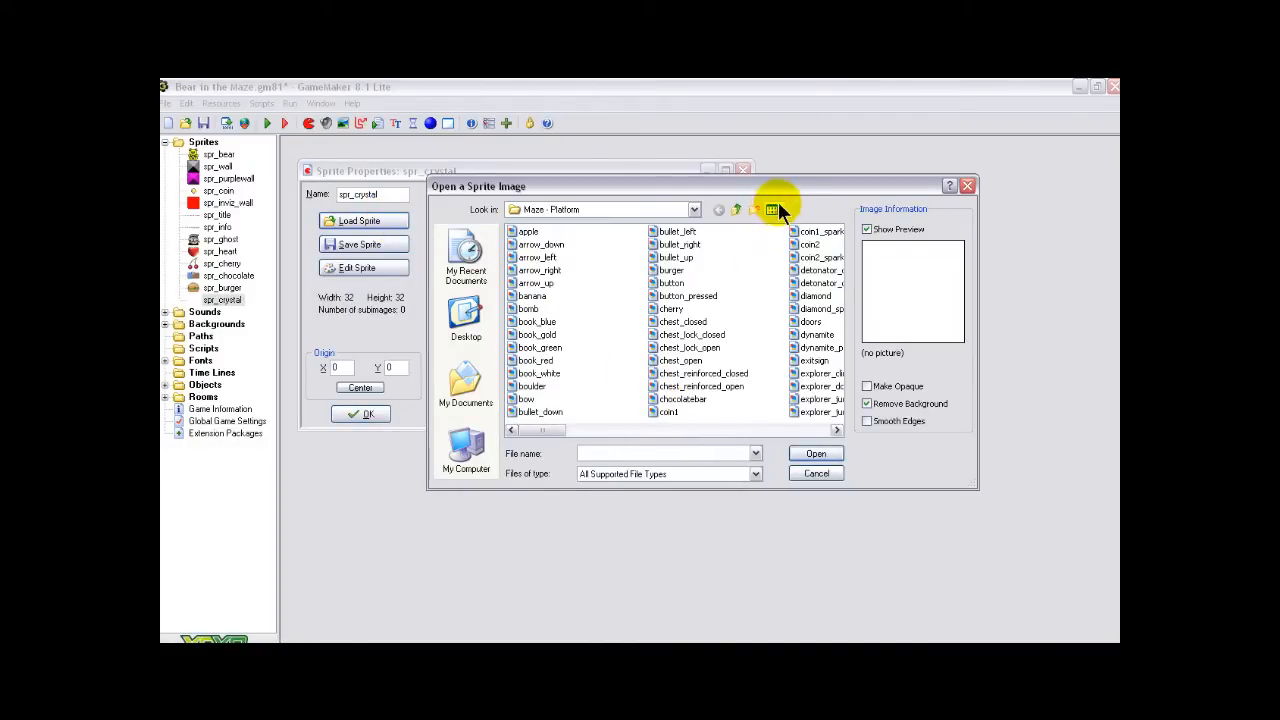
left_click(462, 377)
double_click(531, 409)
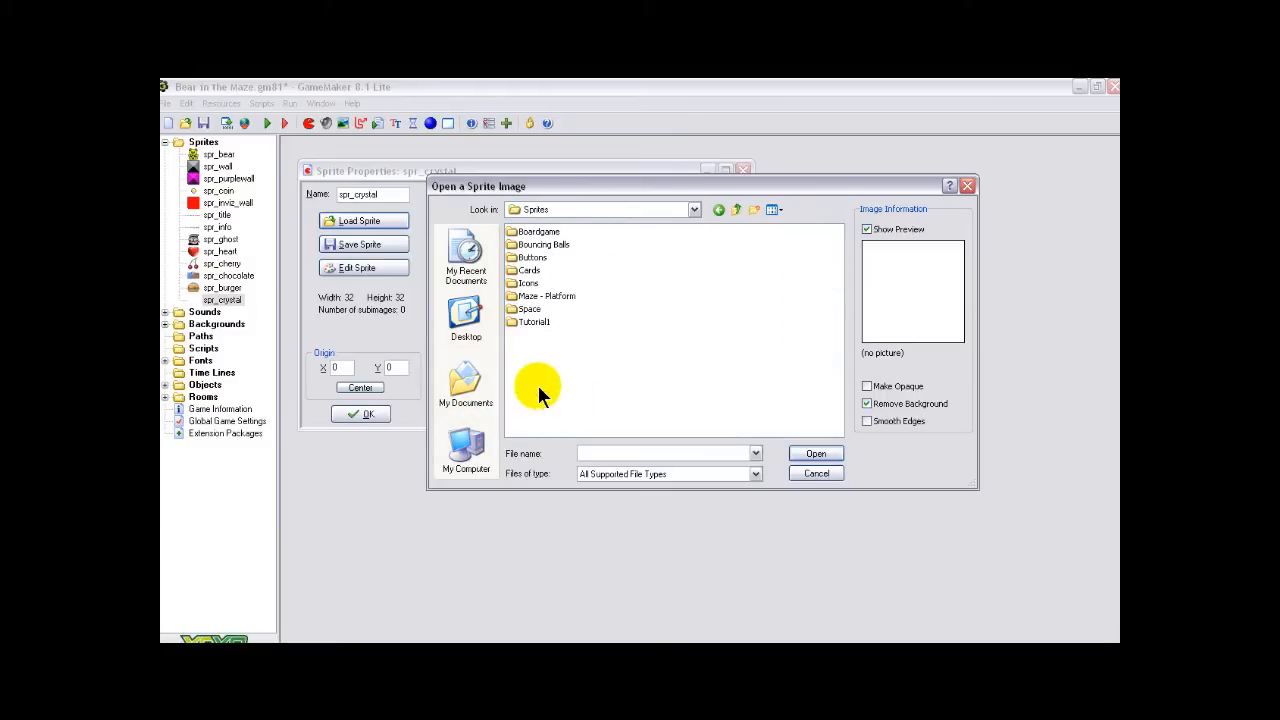
double_click(566, 297)
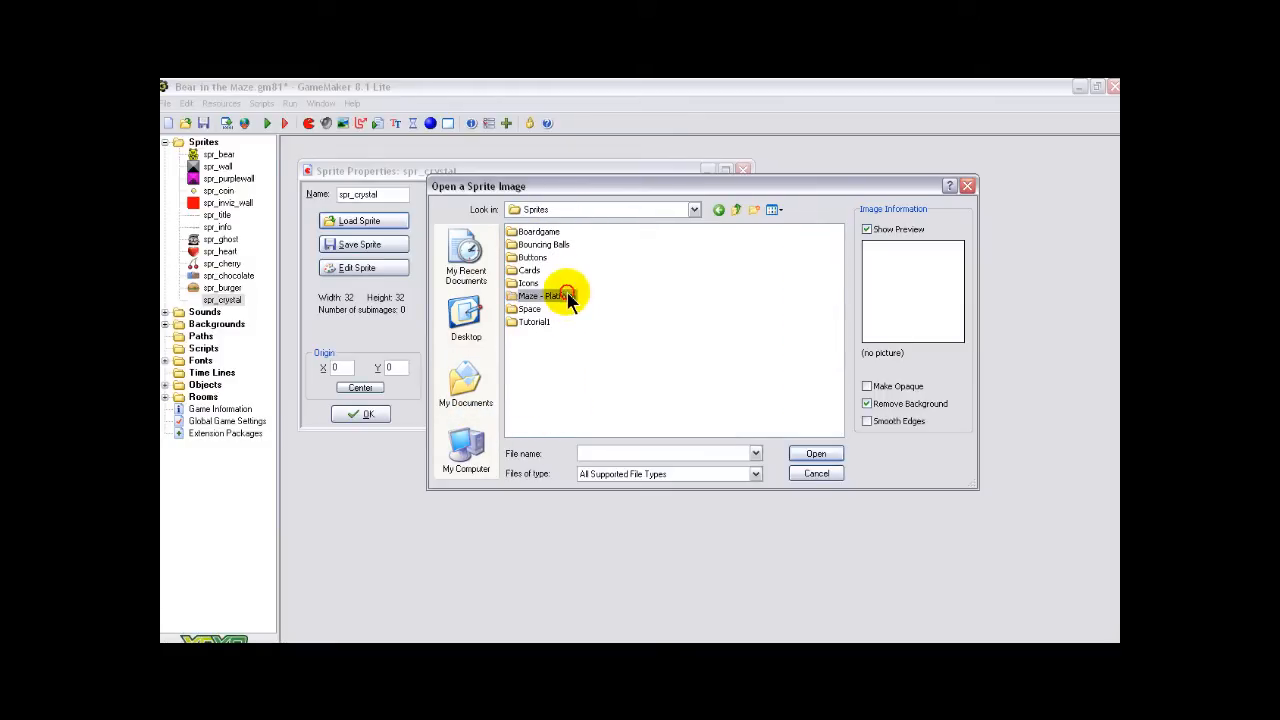
left_click(775, 209)
left_click(795, 221)
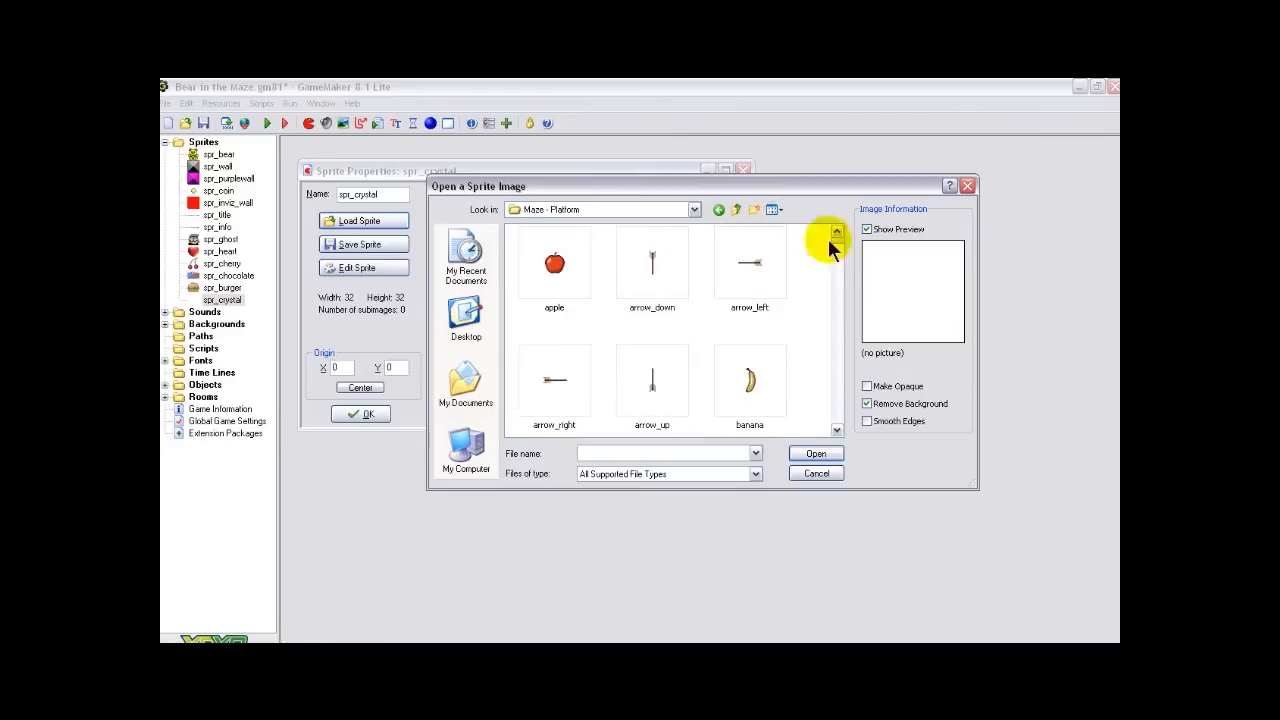
left_click_drag(836, 248, 834, 303)
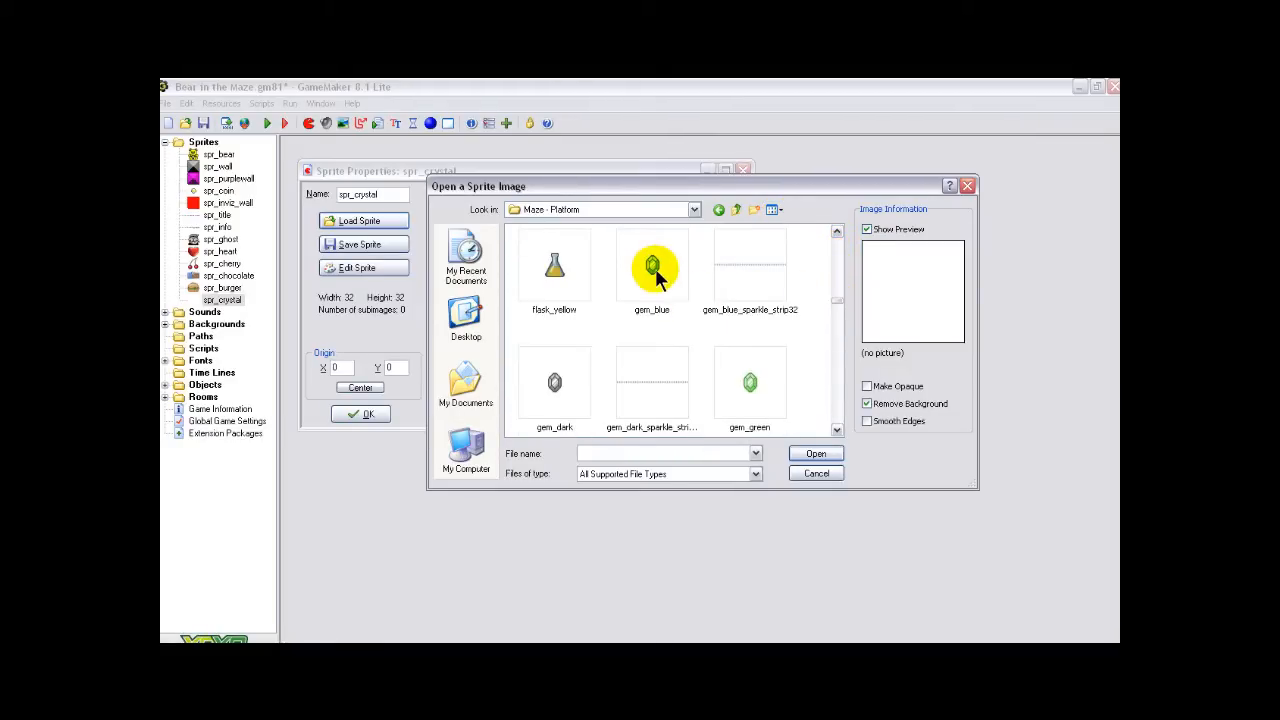
left_click(652, 266)
left_click(760, 274)
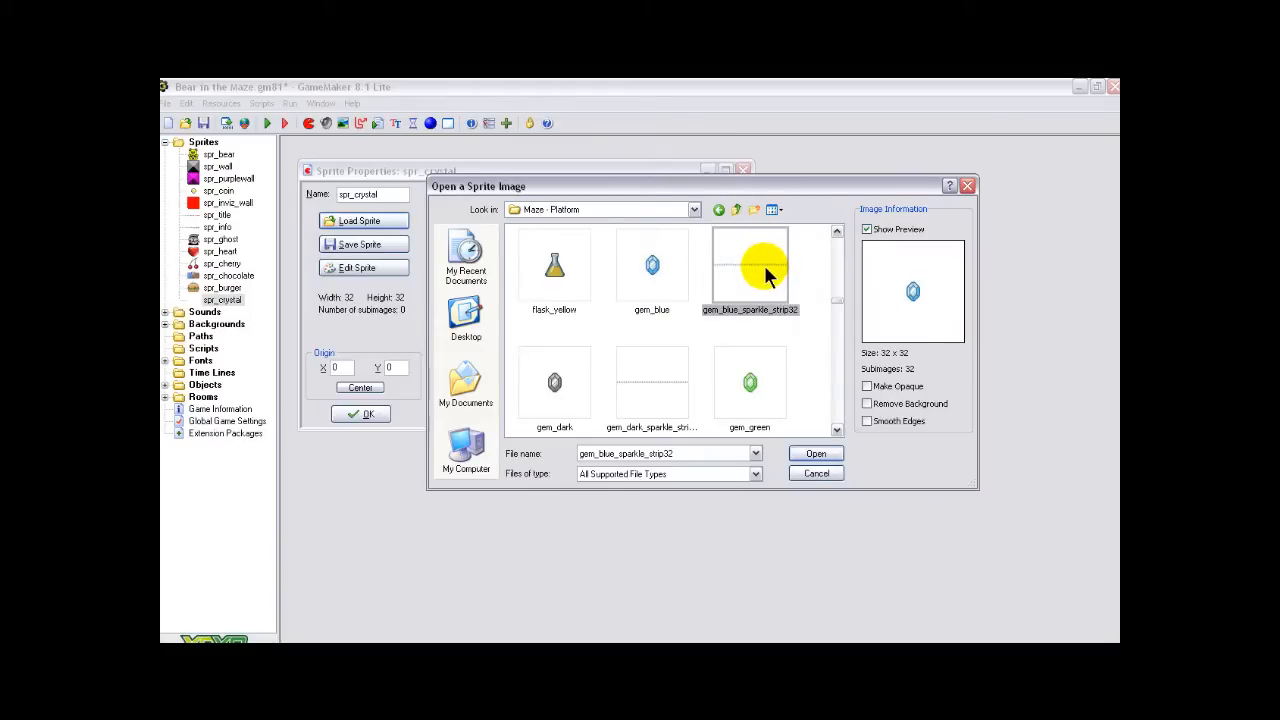
left_click(818, 452)
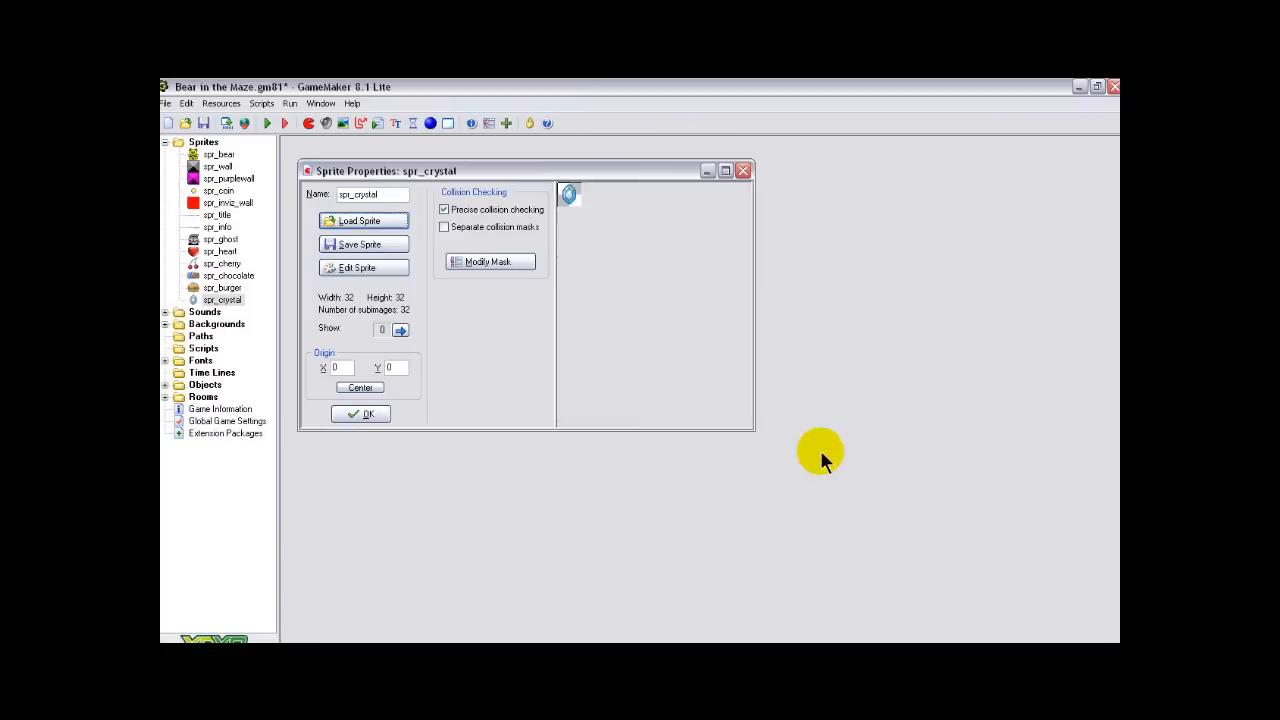
left_click(368, 414)
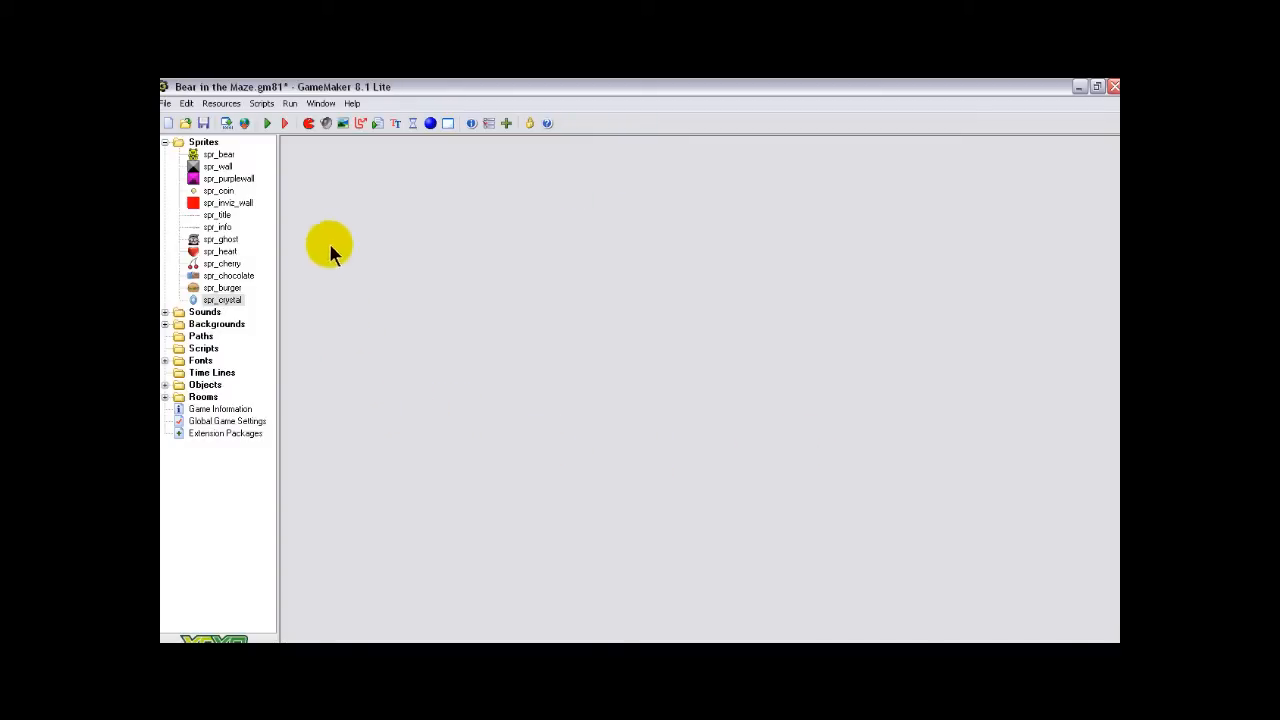
Step: Create a new object resource named obj_crystal
left_click(430, 123)
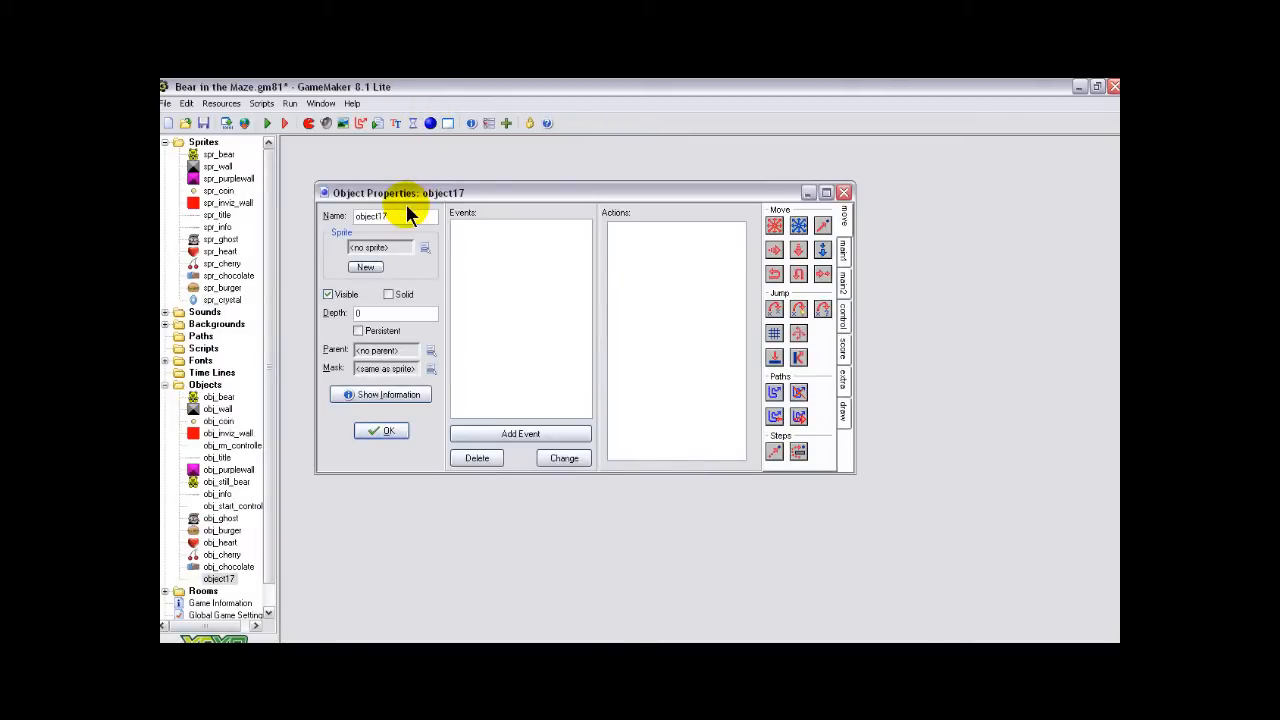
key("BackSpace")
key("BackSpace")
key("BackSpace")
key("BackSpace")
key("BackSpace")
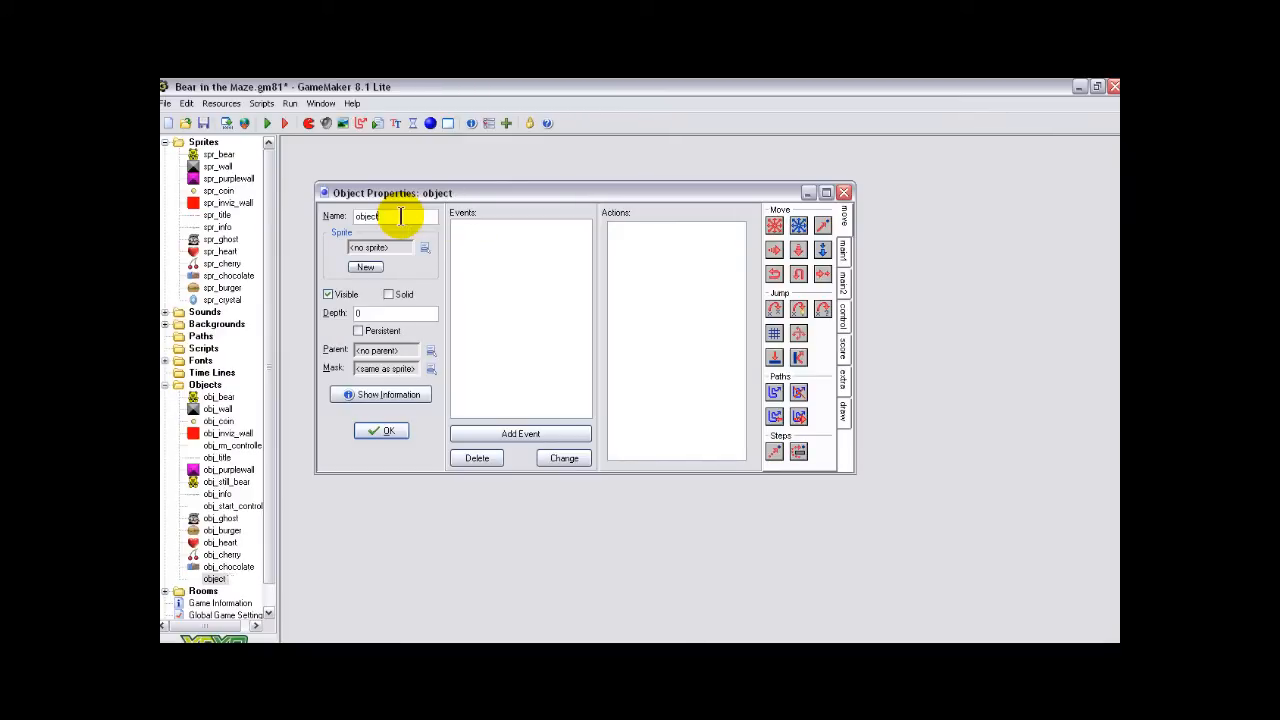
type("_crystal")
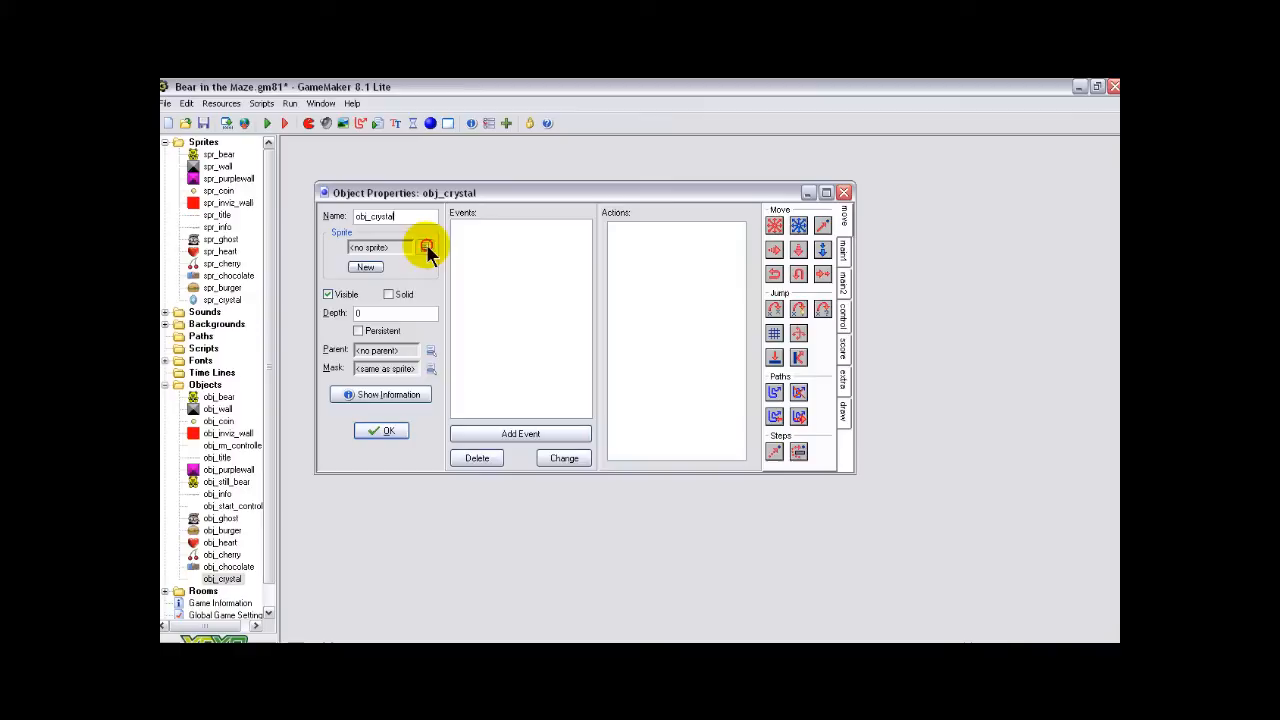
Step: Assign the spr_crystal sprite to obj_crystal and accept the object's properties
left_click(425, 246)
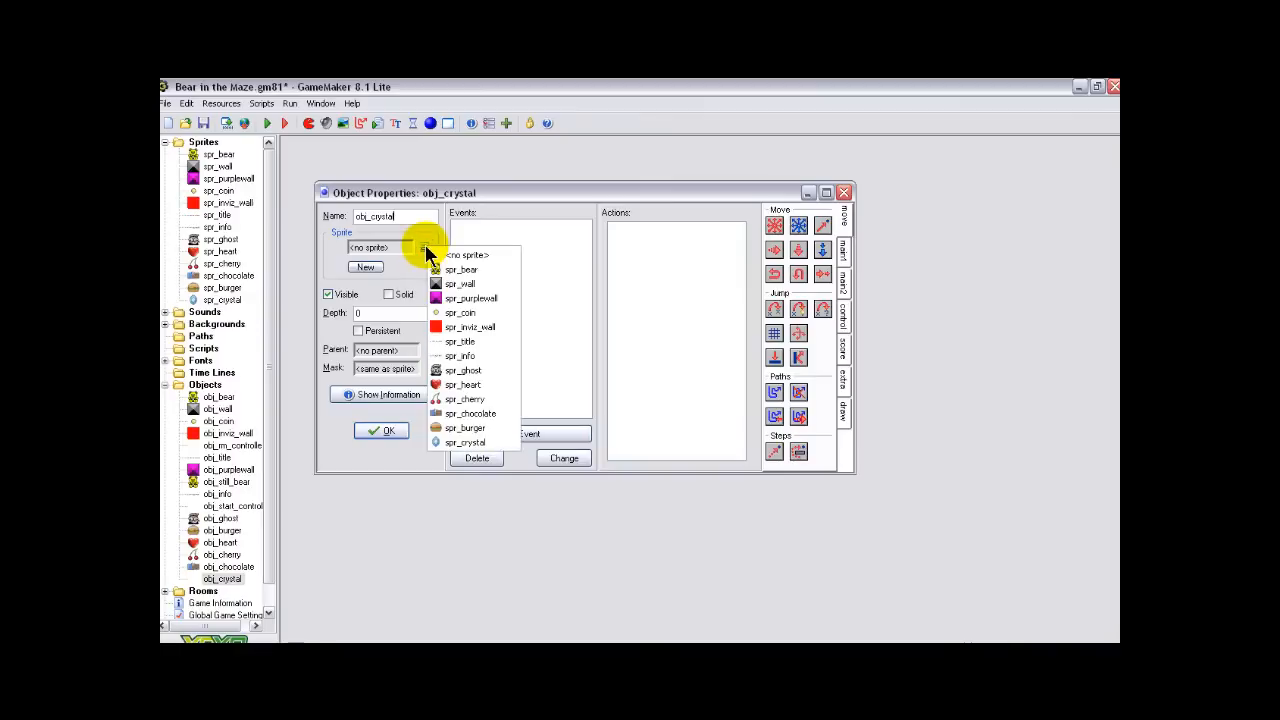
left_click(470, 442)
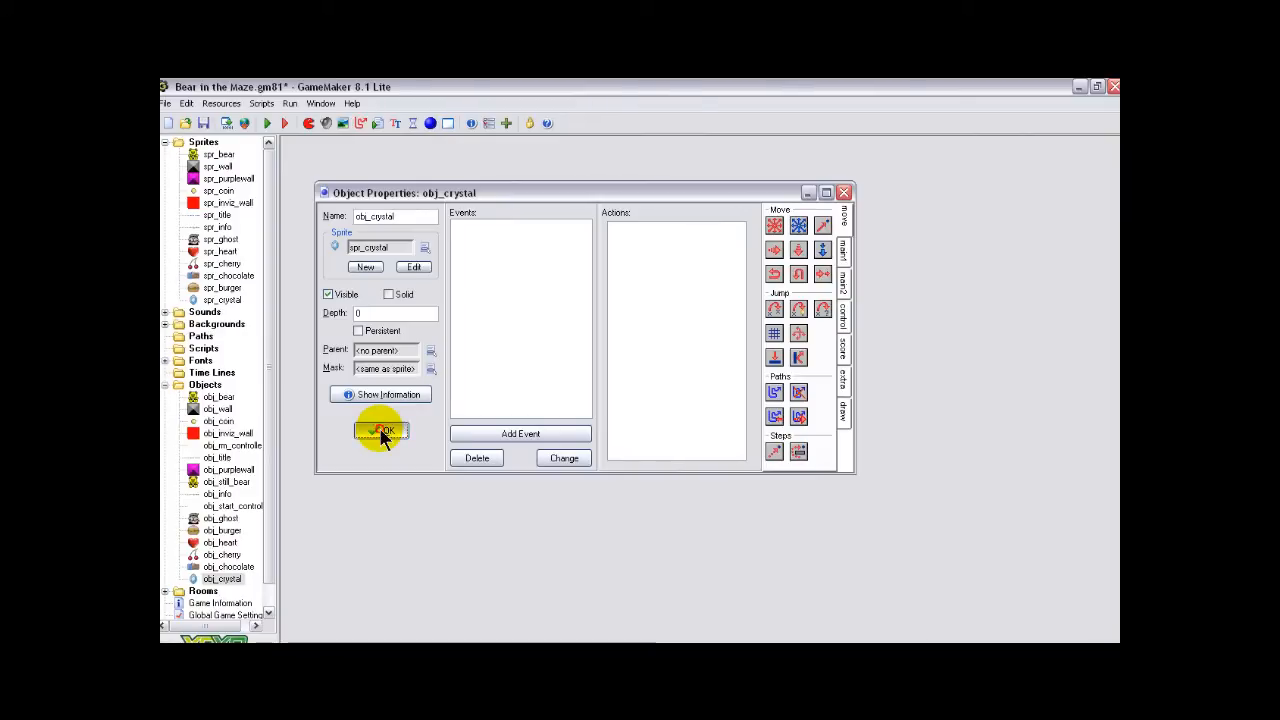
left_click(381, 431)
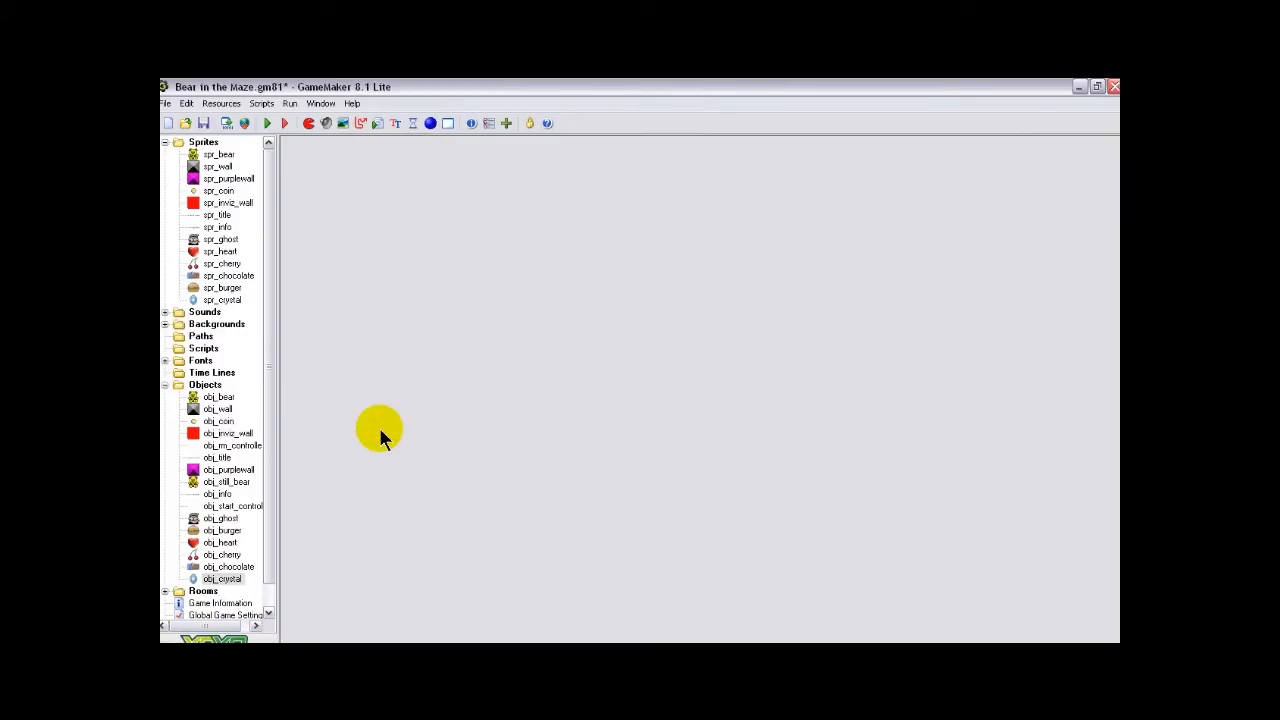
Step: Create a new sound resource named snd_crystal
left_click(326, 123)
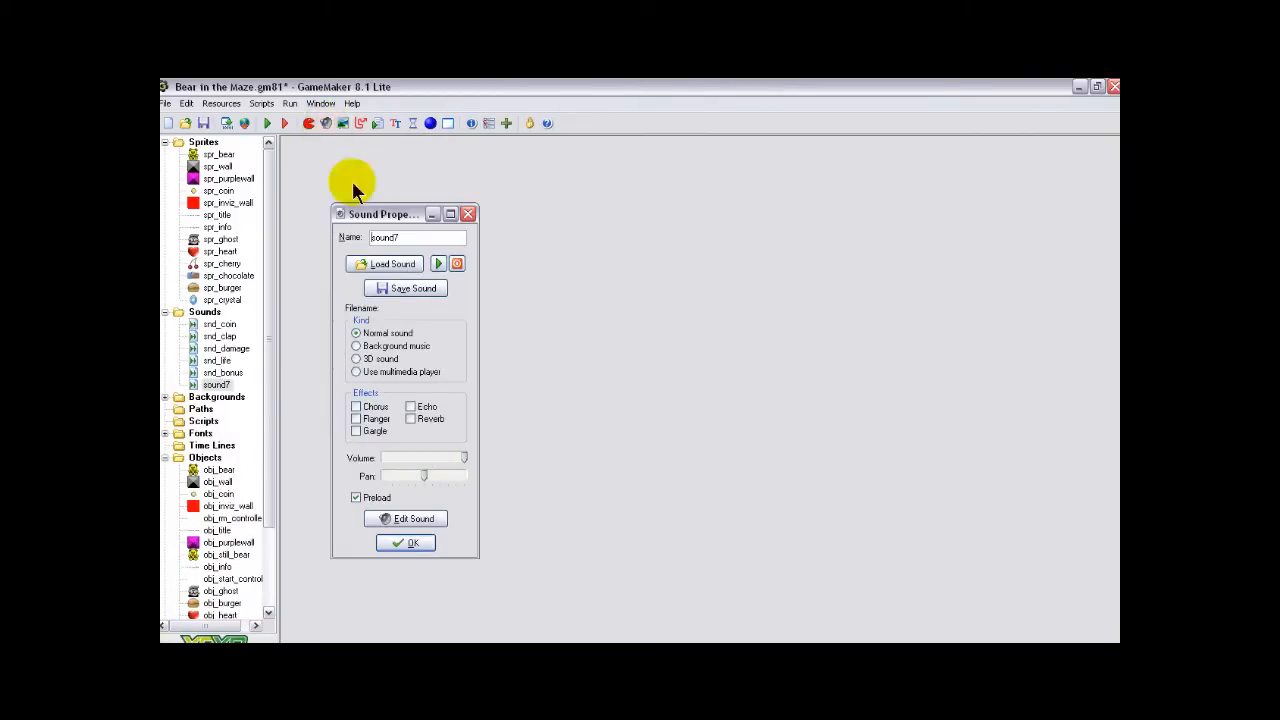
key("BackSpace")
key("BackSpace")
key("BackSpace")
key("BackSpace")
key("BackSpace")
type("n")
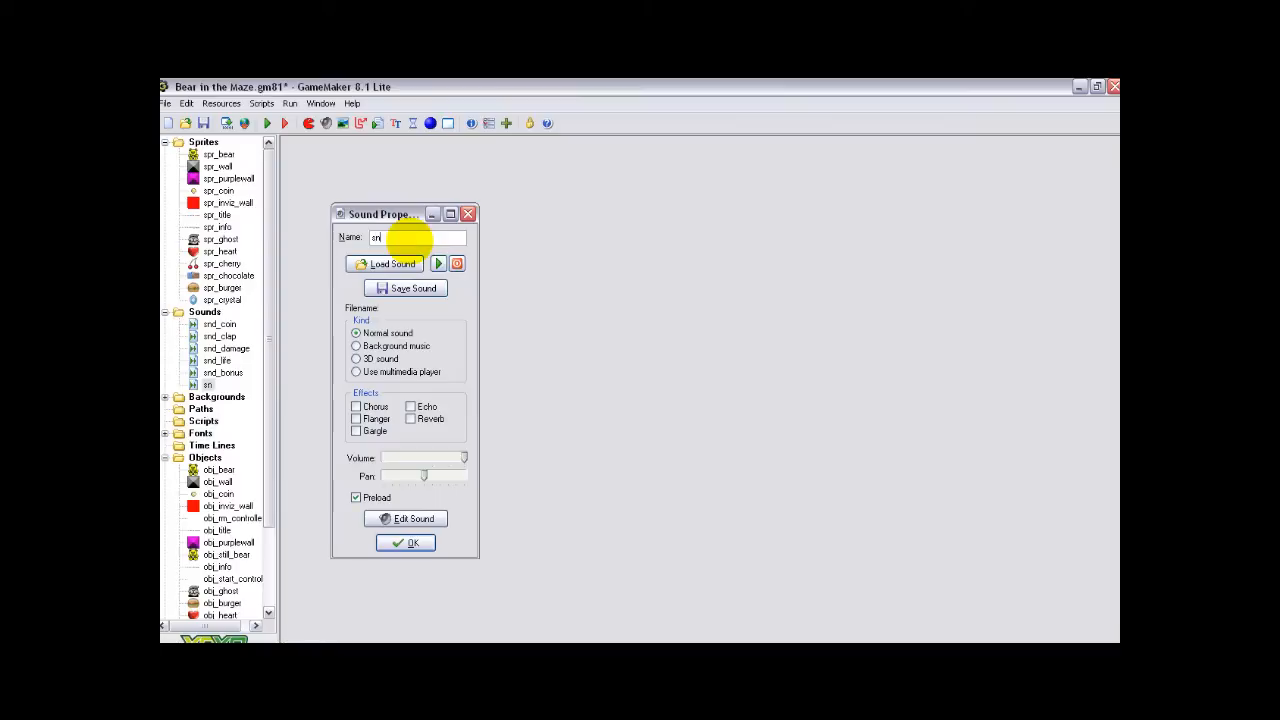
type("d_crystal")
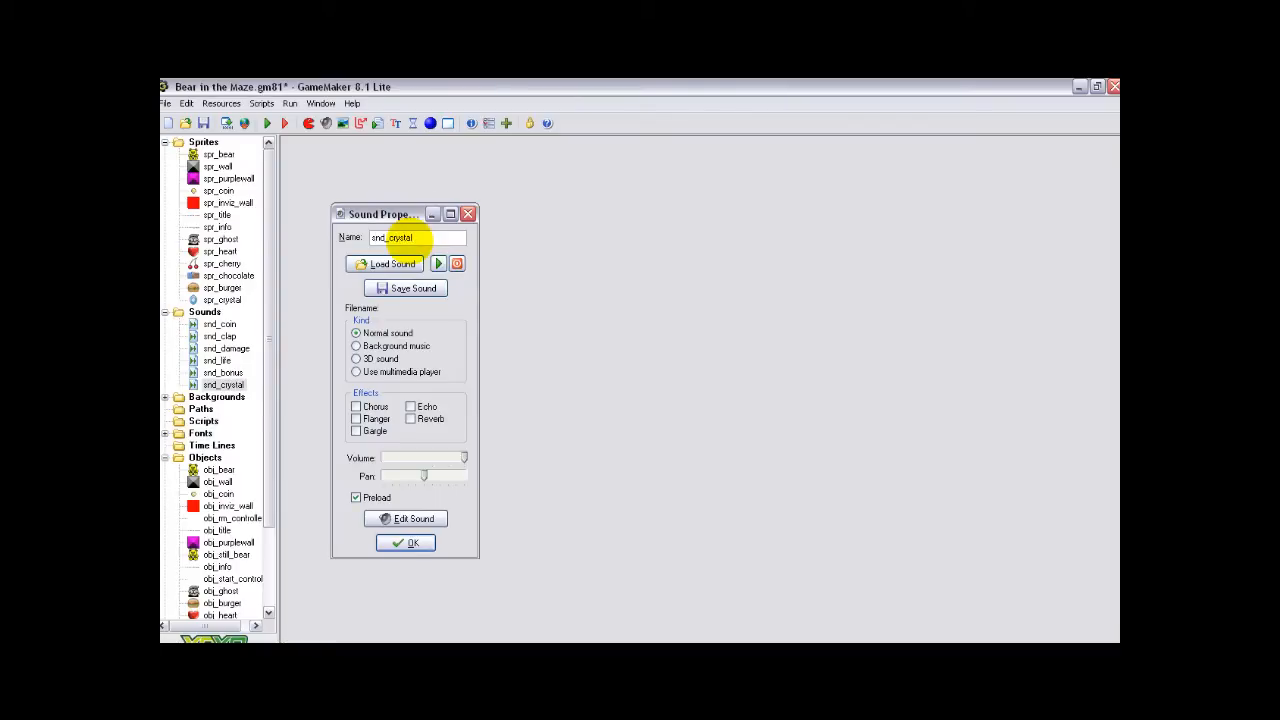
Step: Load the curious_up file from the Sounds folder in My Documents into snd_crystal, preview it and accept the sound
left_click(410, 263)
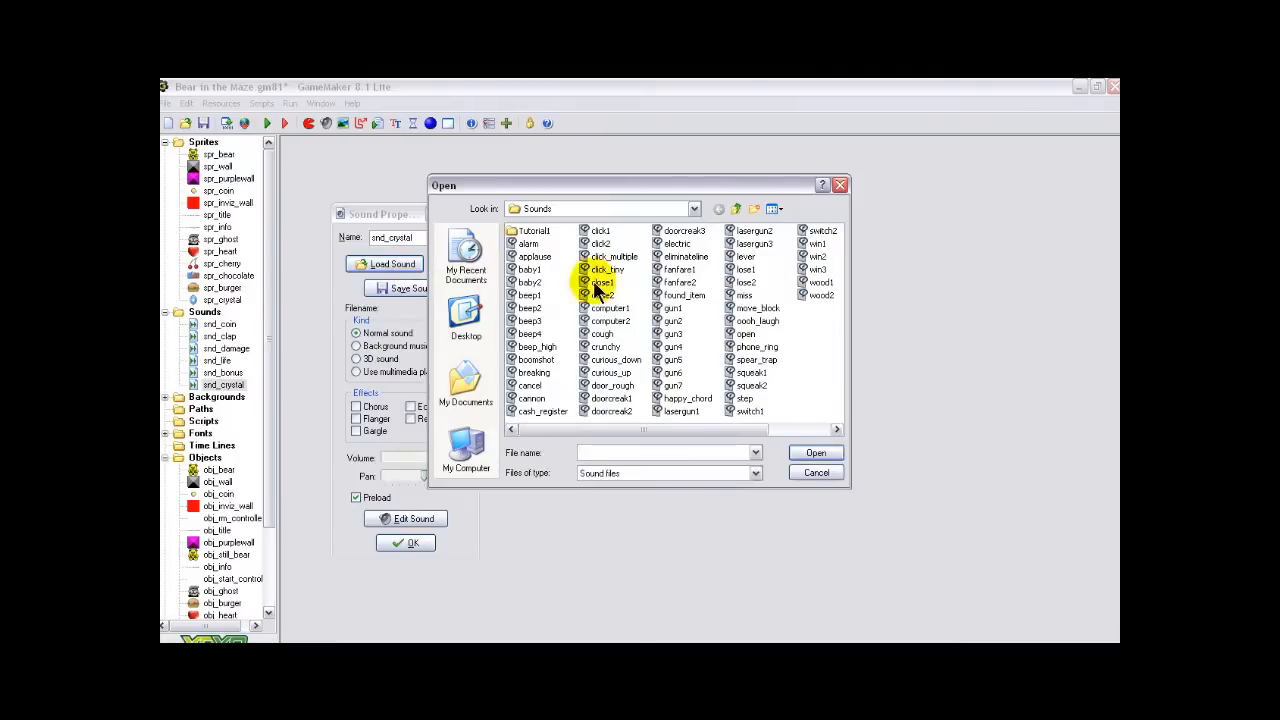
left_click(463, 382)
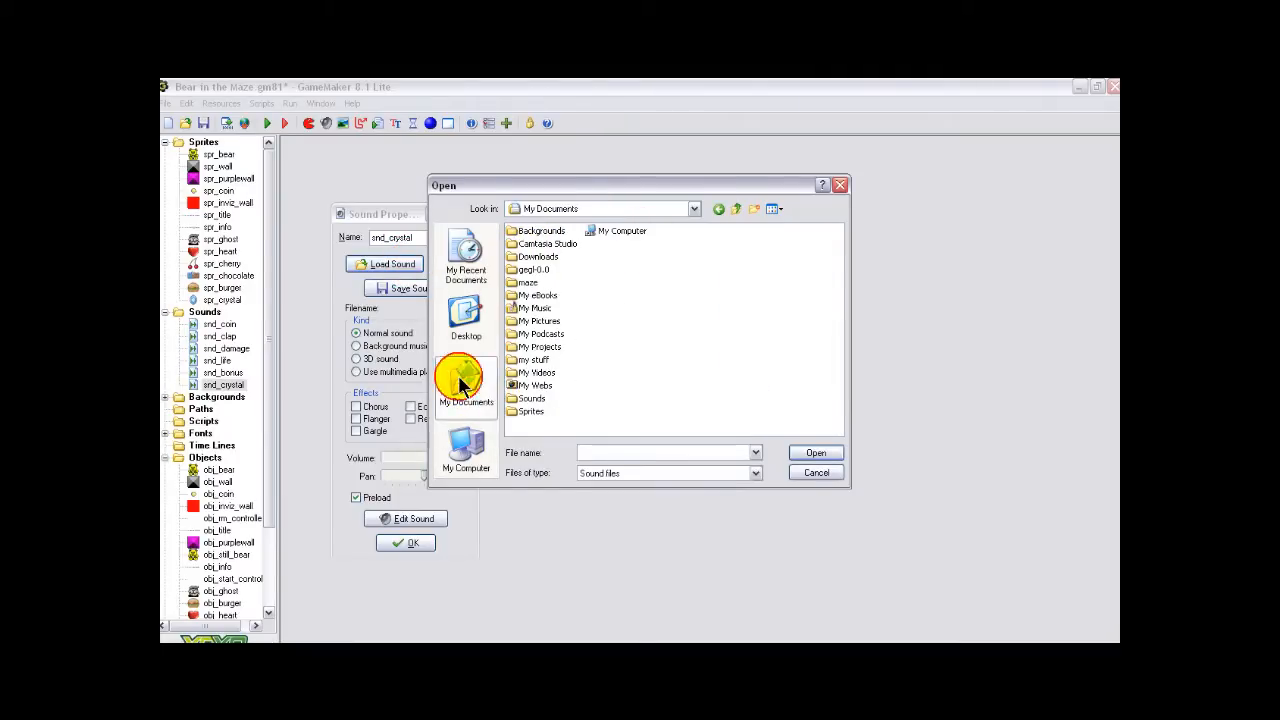
double_click(531, 399)
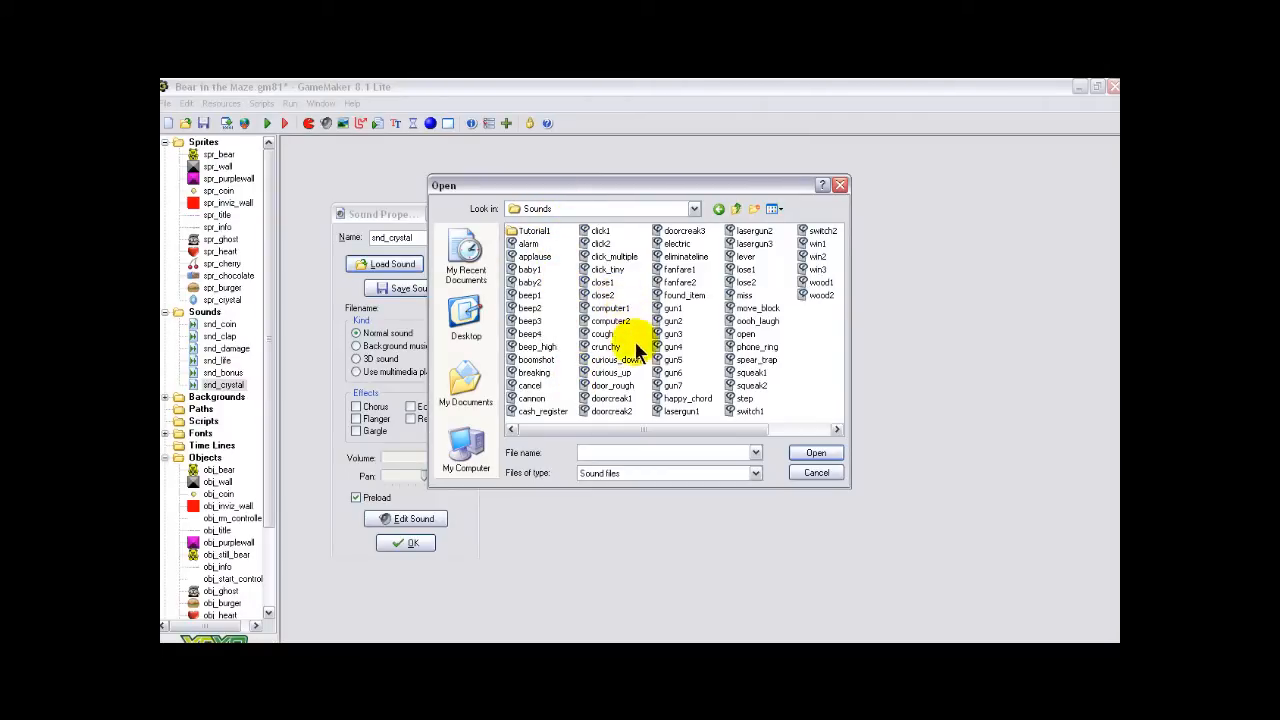
left_click(612, 372)
left_click(815, 455)
left_click(439, 264)
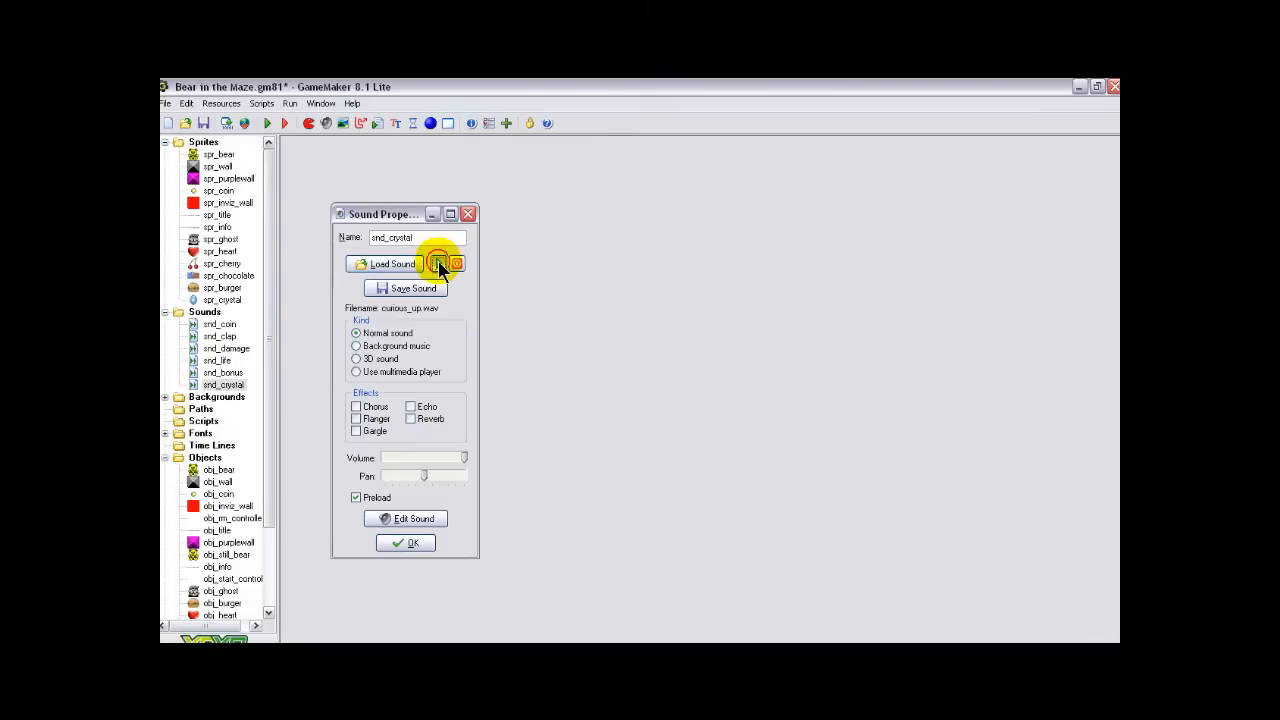
left_click(457, 264)
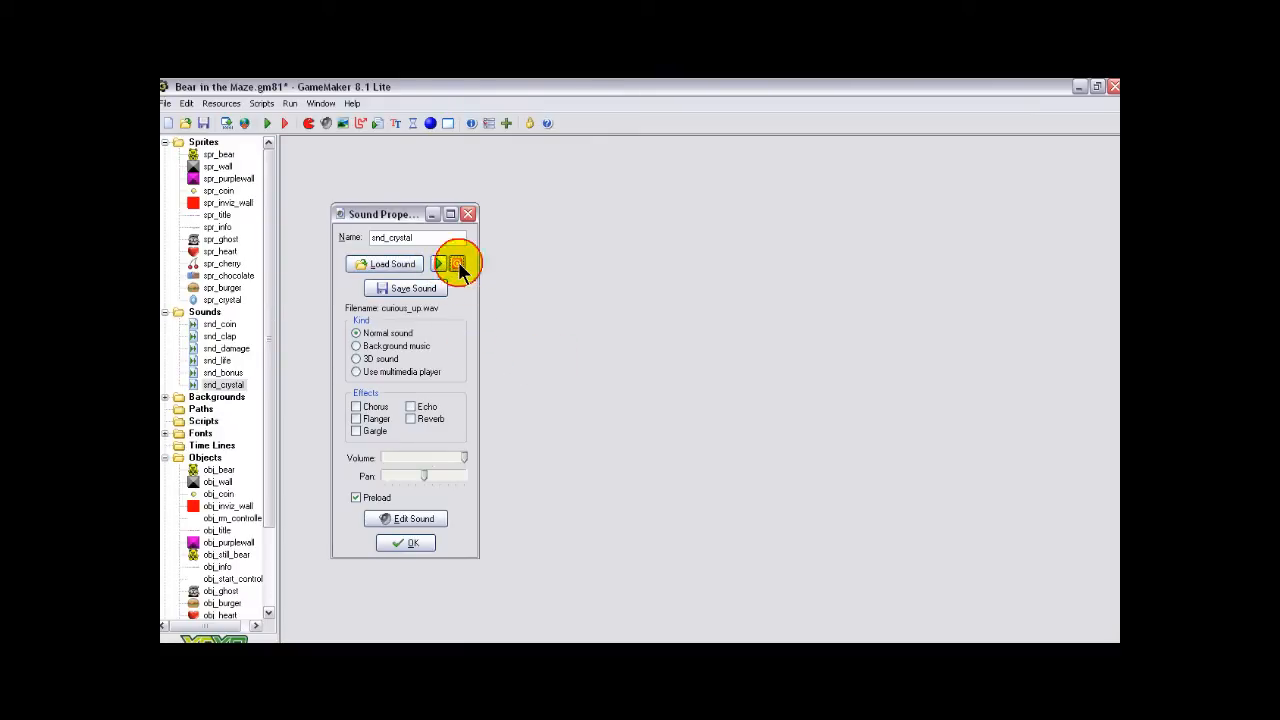
left_click(408, 545)
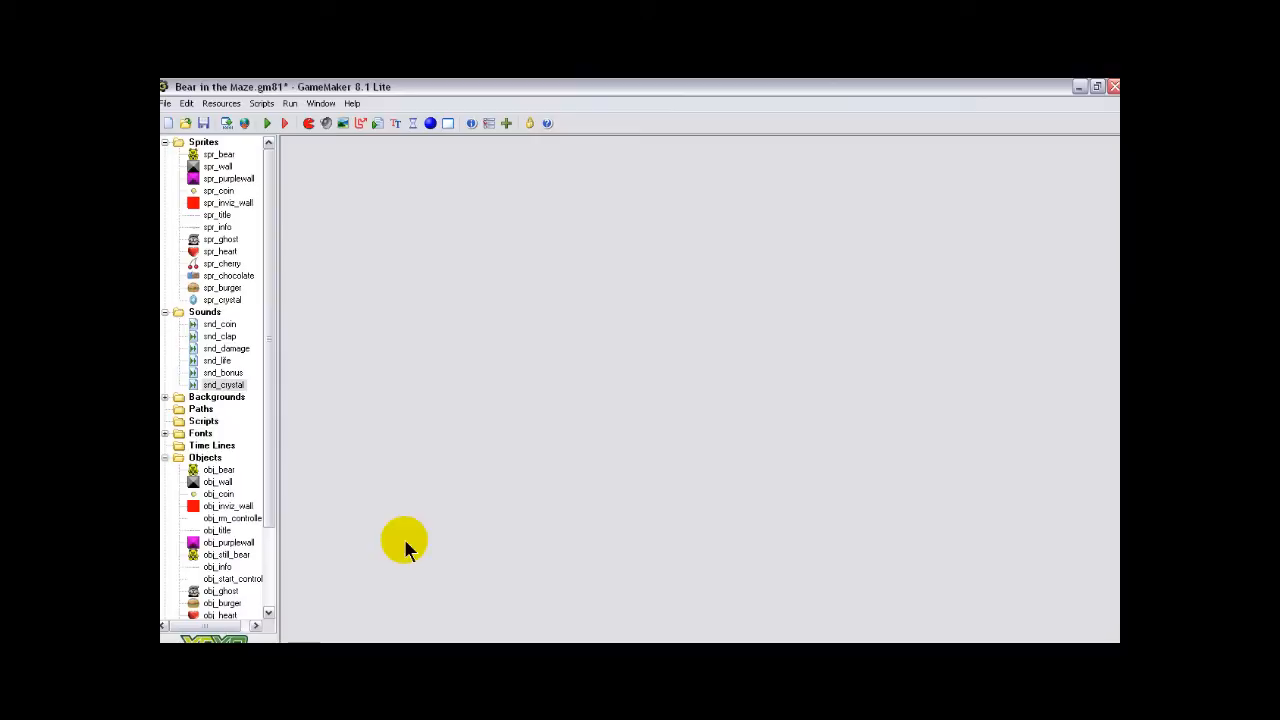
Step: Create another sound resource named snd_catch
left_click(326, 124)
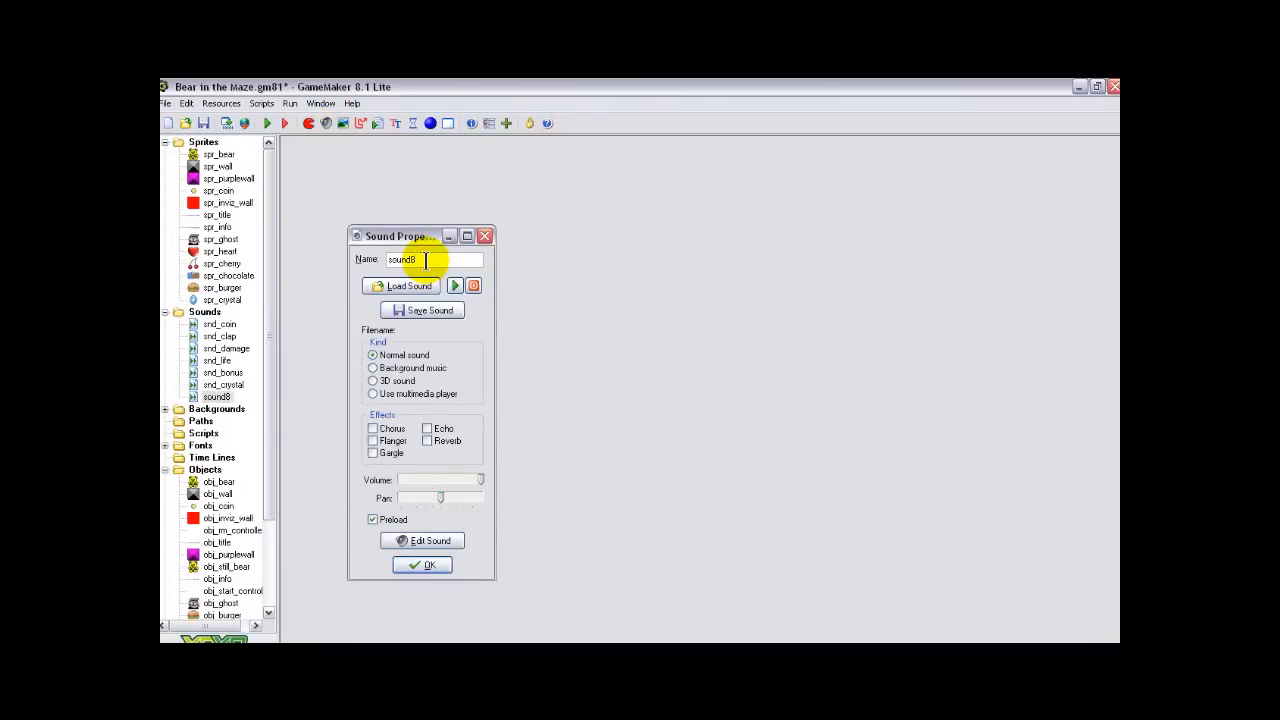
key("BackSpace")
key("BackSpace")
key("BackSpace")
key("BackSpace")
key("BackSpace")
type("nd_catch")
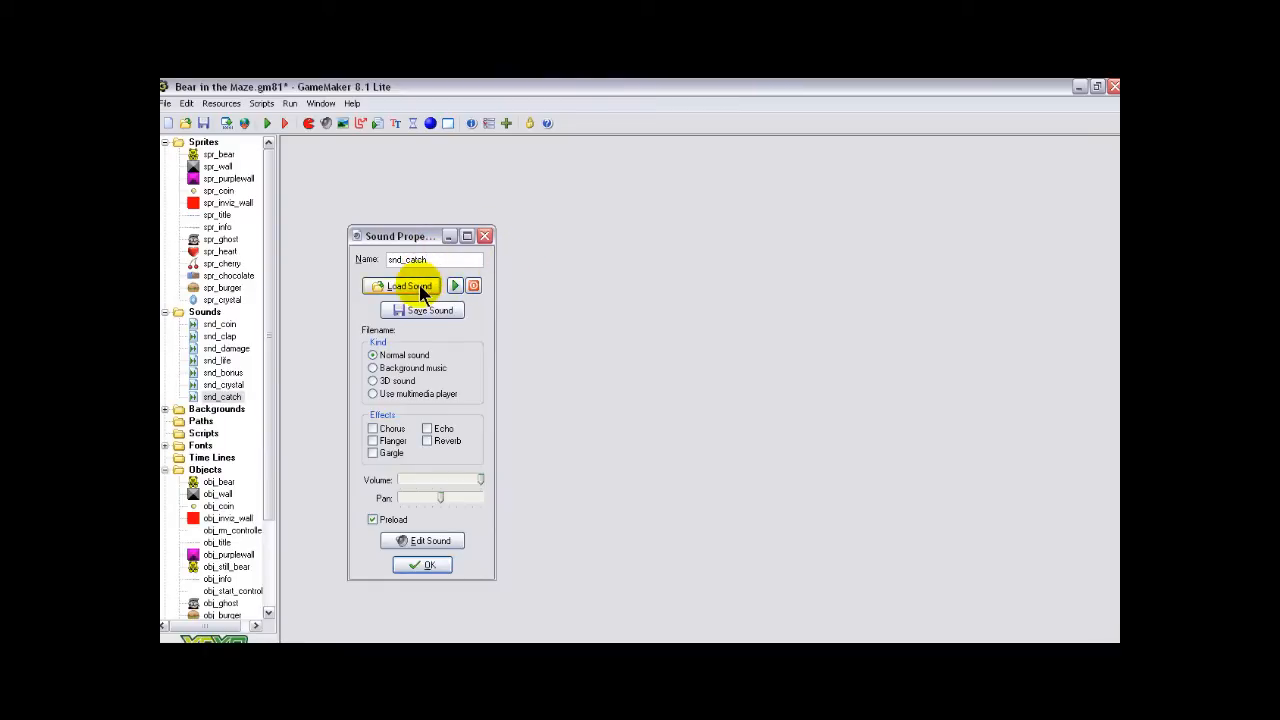
Step: Load the alarm file from the Sounds folder into snd_catch, preview it and accept the sound
left_click(419, 285)
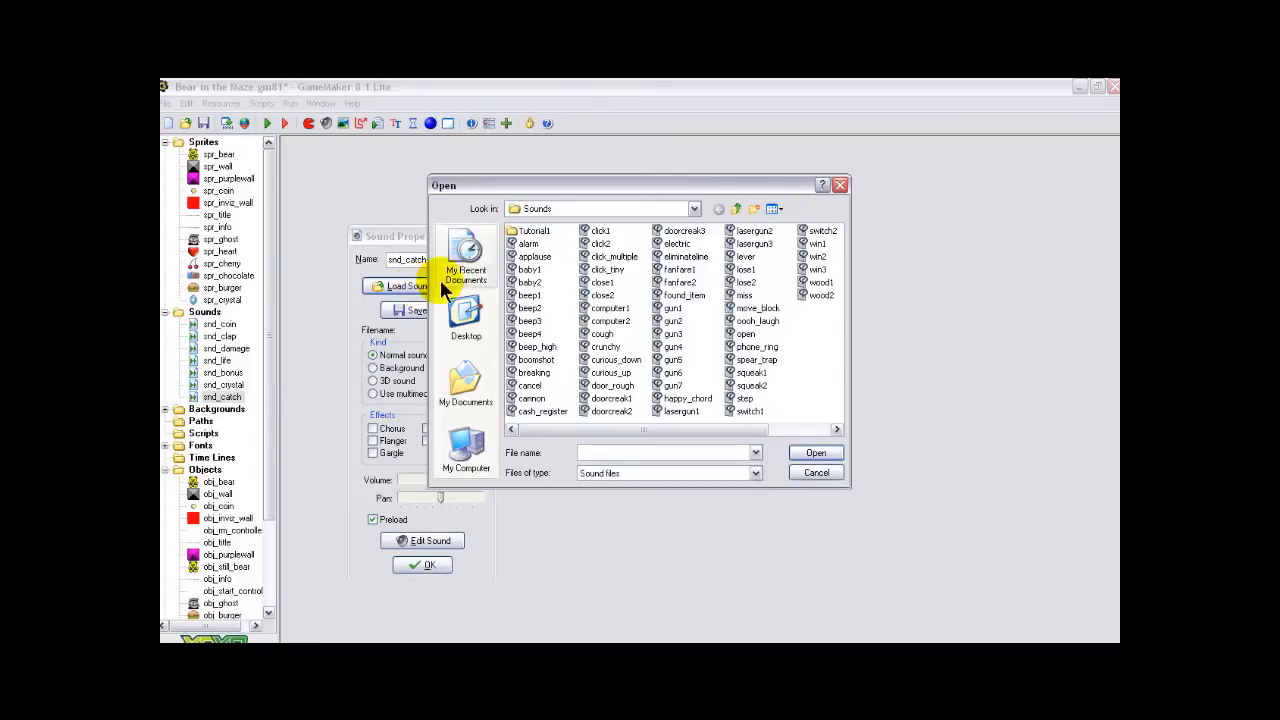
left_click(528, 243)
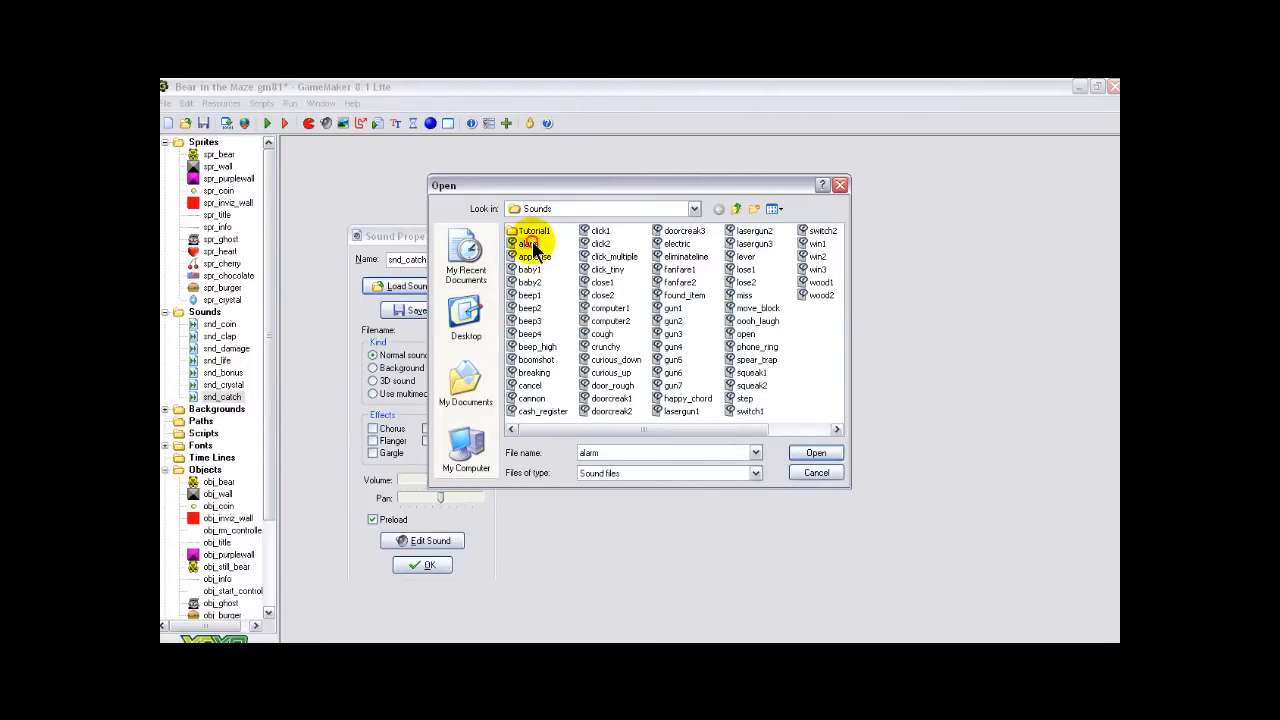
left_click(818, 452)
left_click(455, 286)
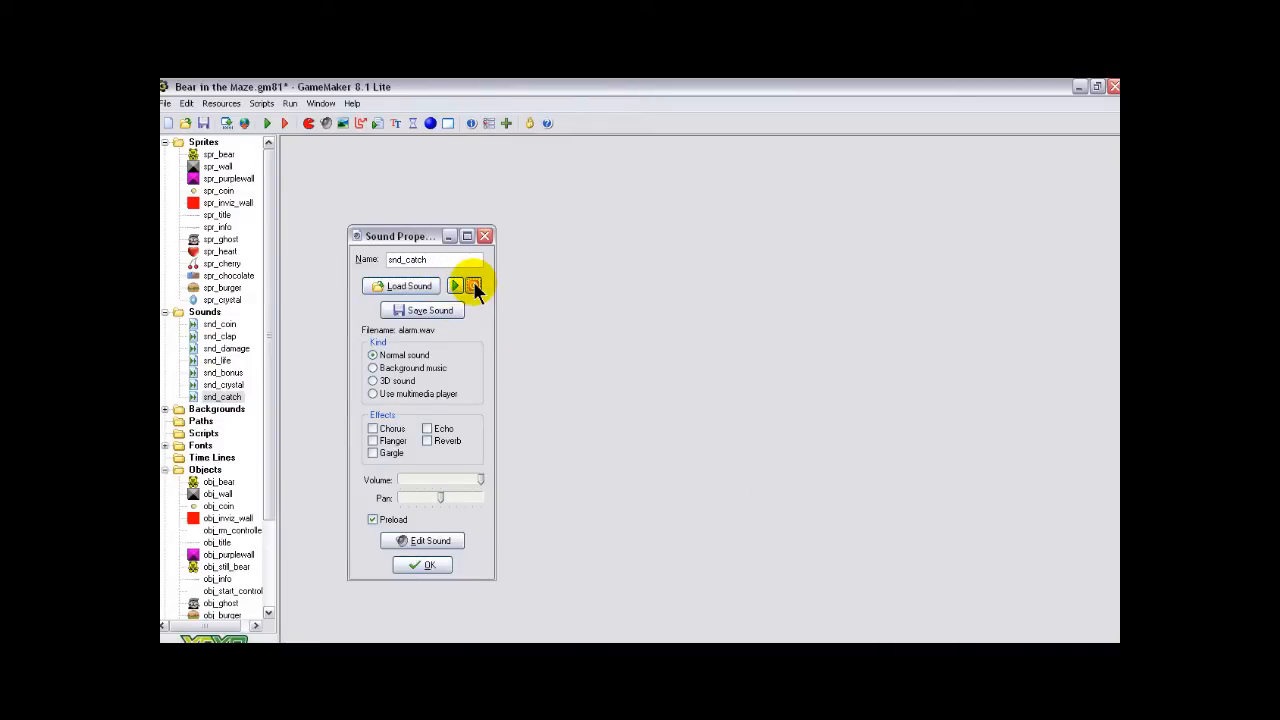
left_click(425, 566)
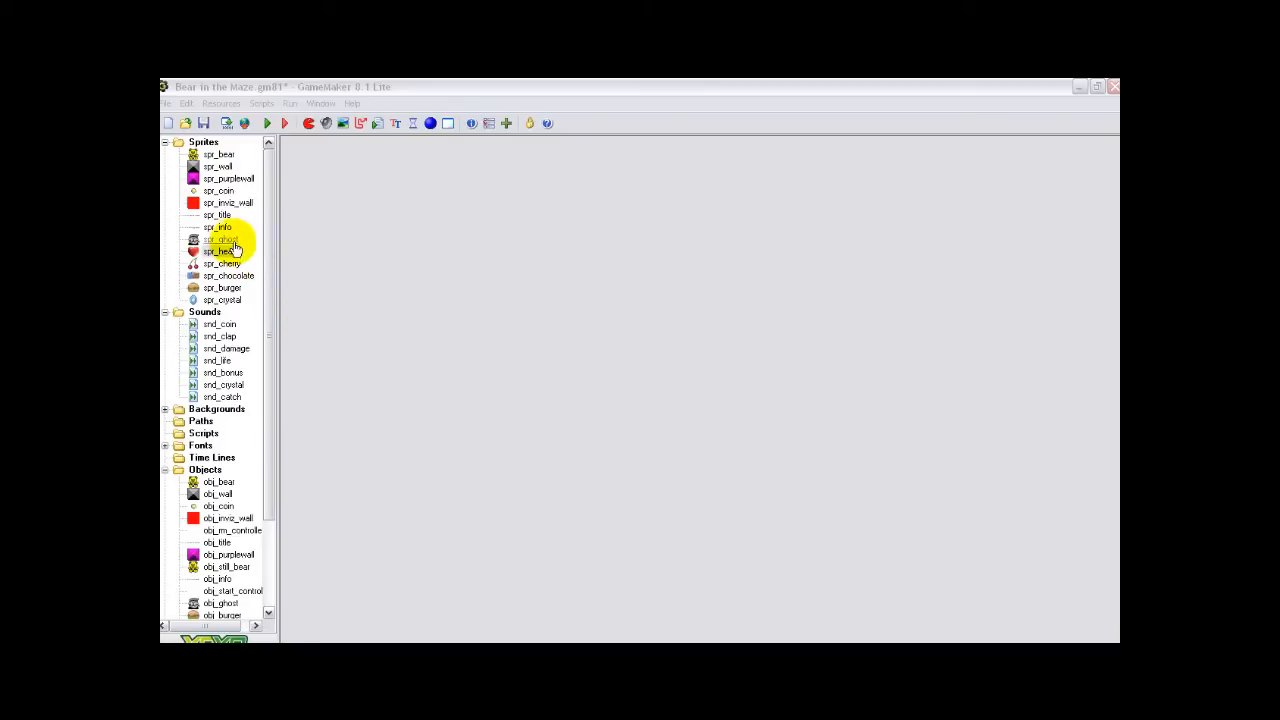
Step: Duplicate the spr_ghost sprite and move the duplicate's properties window clear of the resource tree
left_click(228, 245)
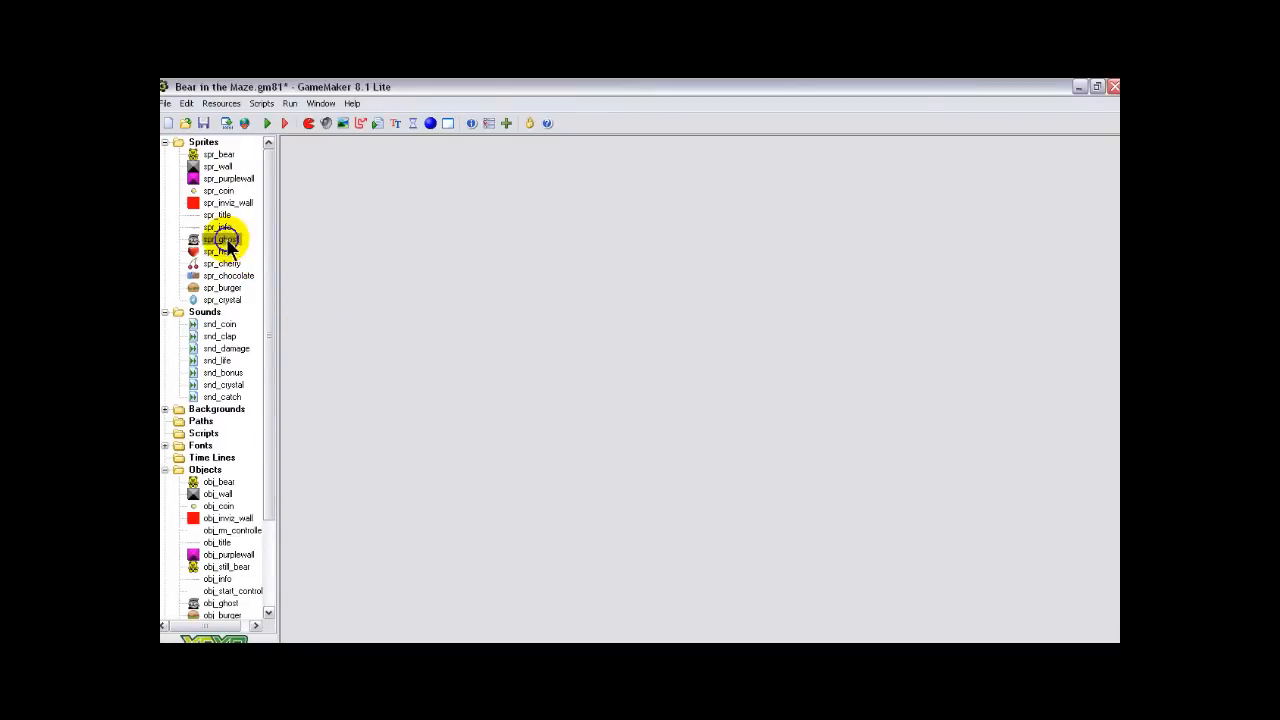
right_click(228, 246)
left_click(268, 262)
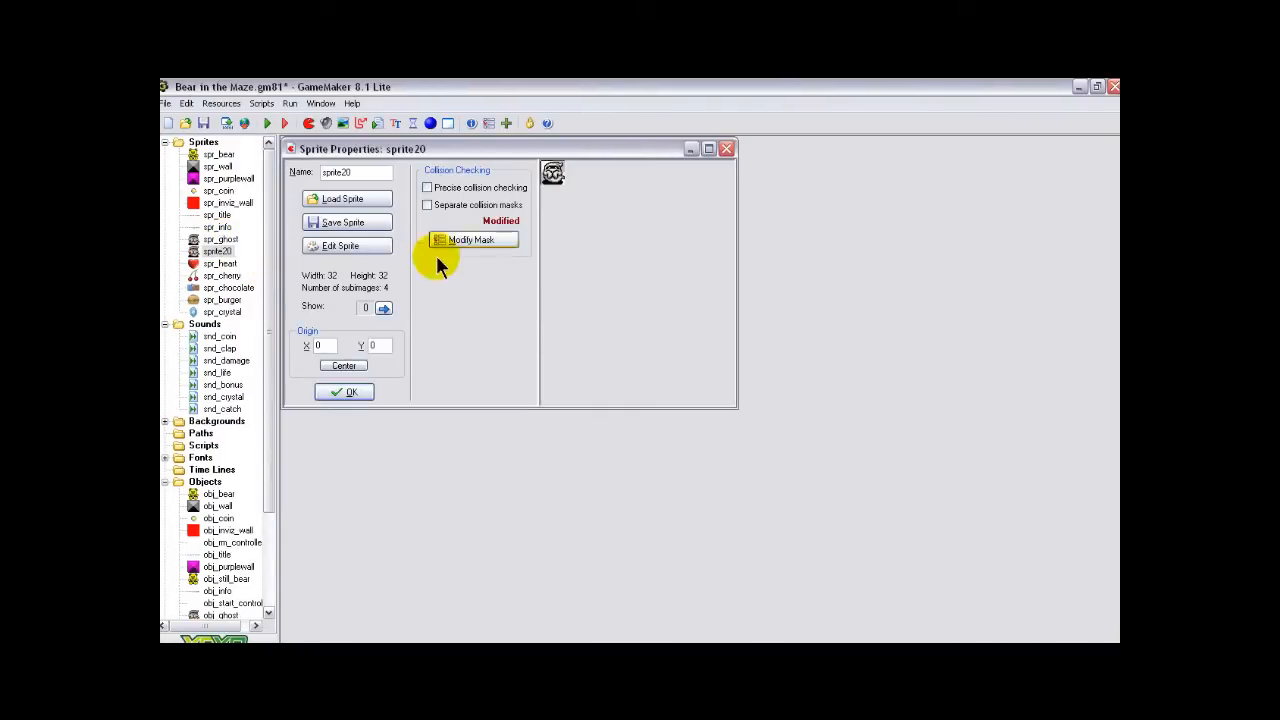
left_click_drag(521, 148, 569, 156)
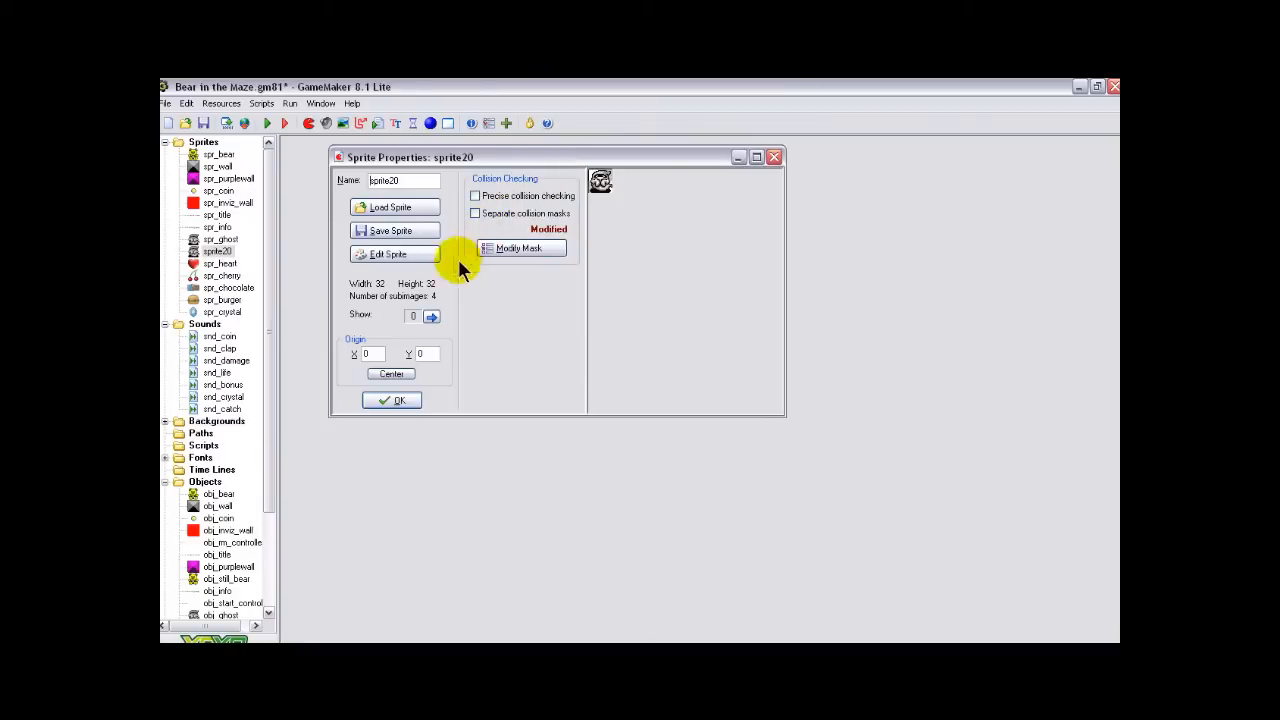
Step: Open the duplicated ghost sprite's images for editing
left_click(388, 251)
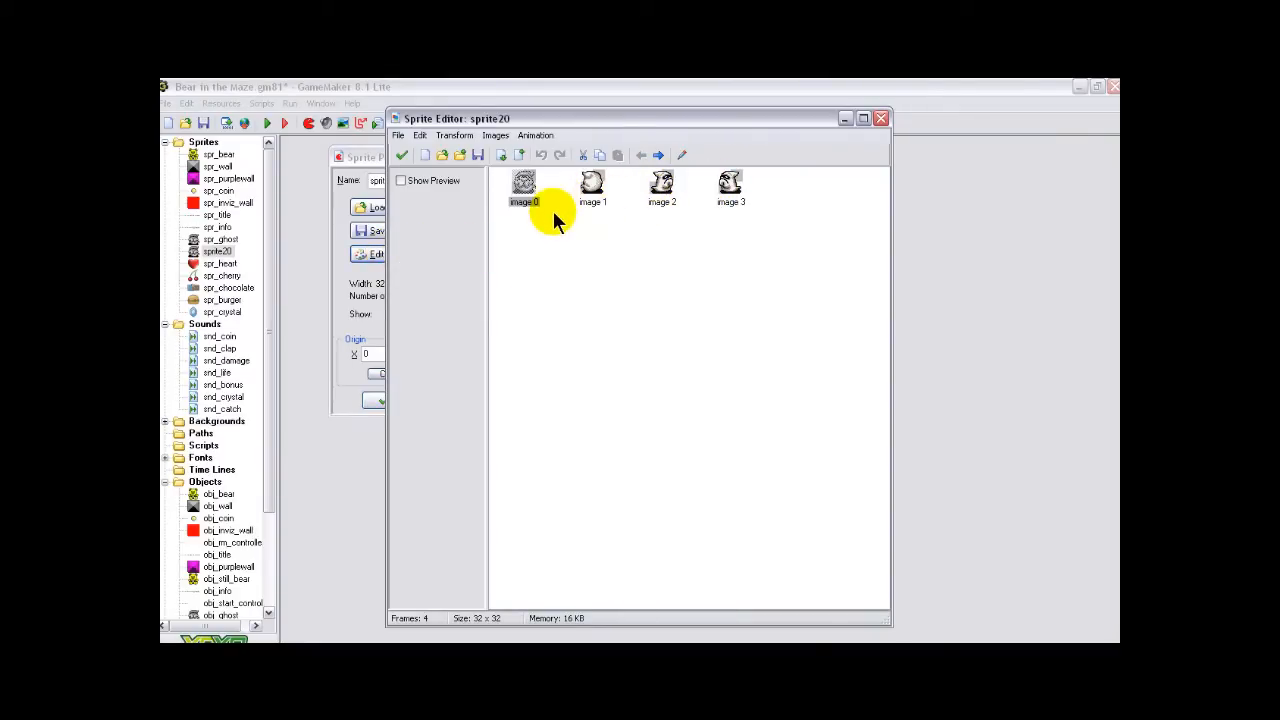
left_click(495, 135)
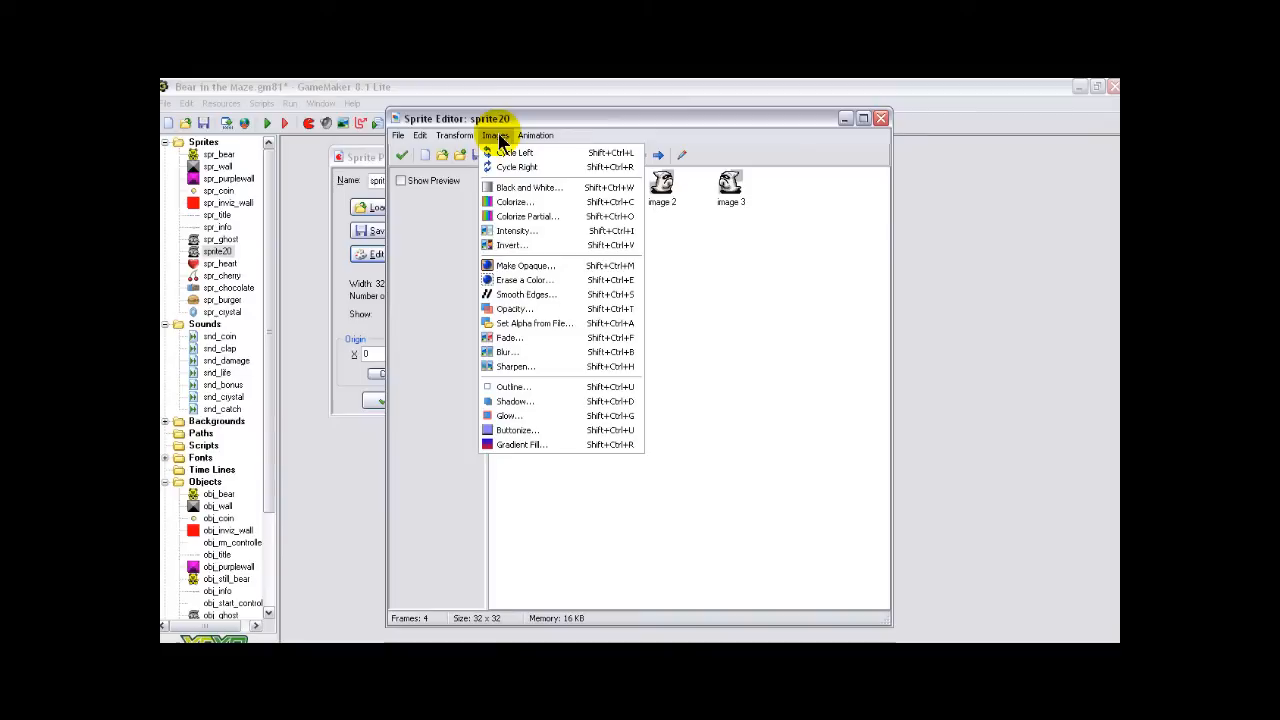
left_click(510, 203)
left_click_drag(557, 432, 648, 430)
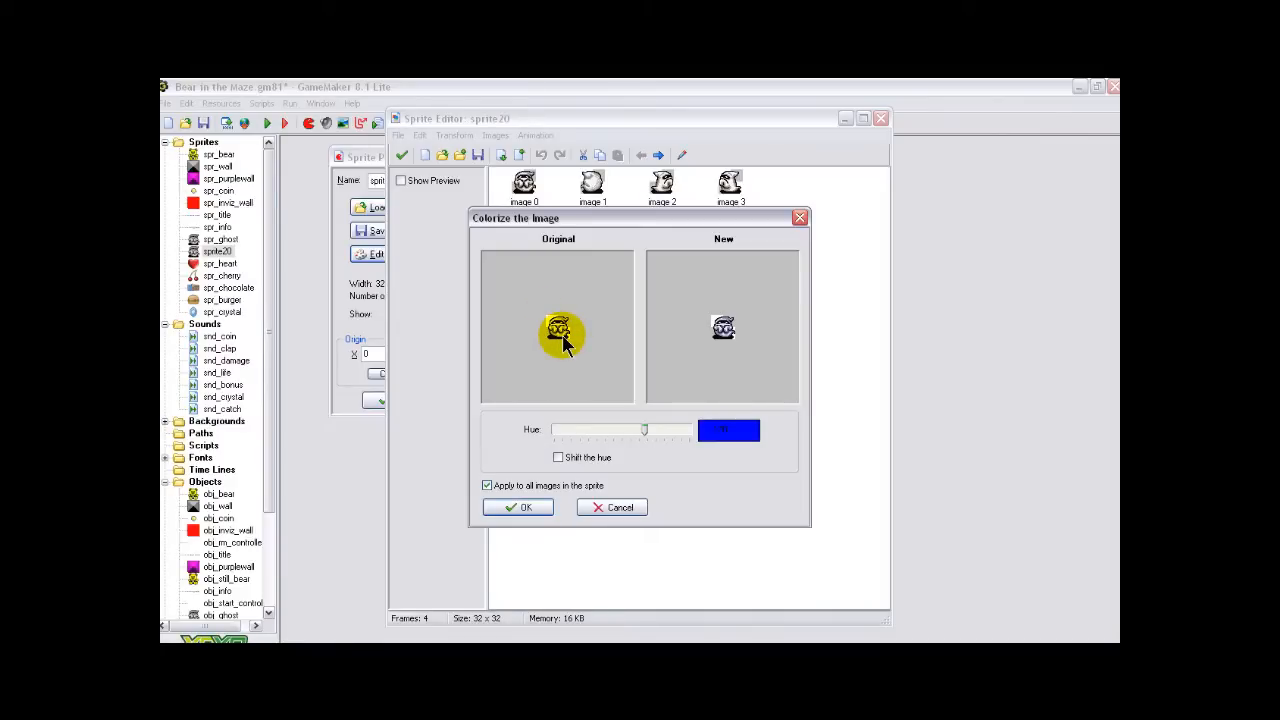
left_click(617, 509)
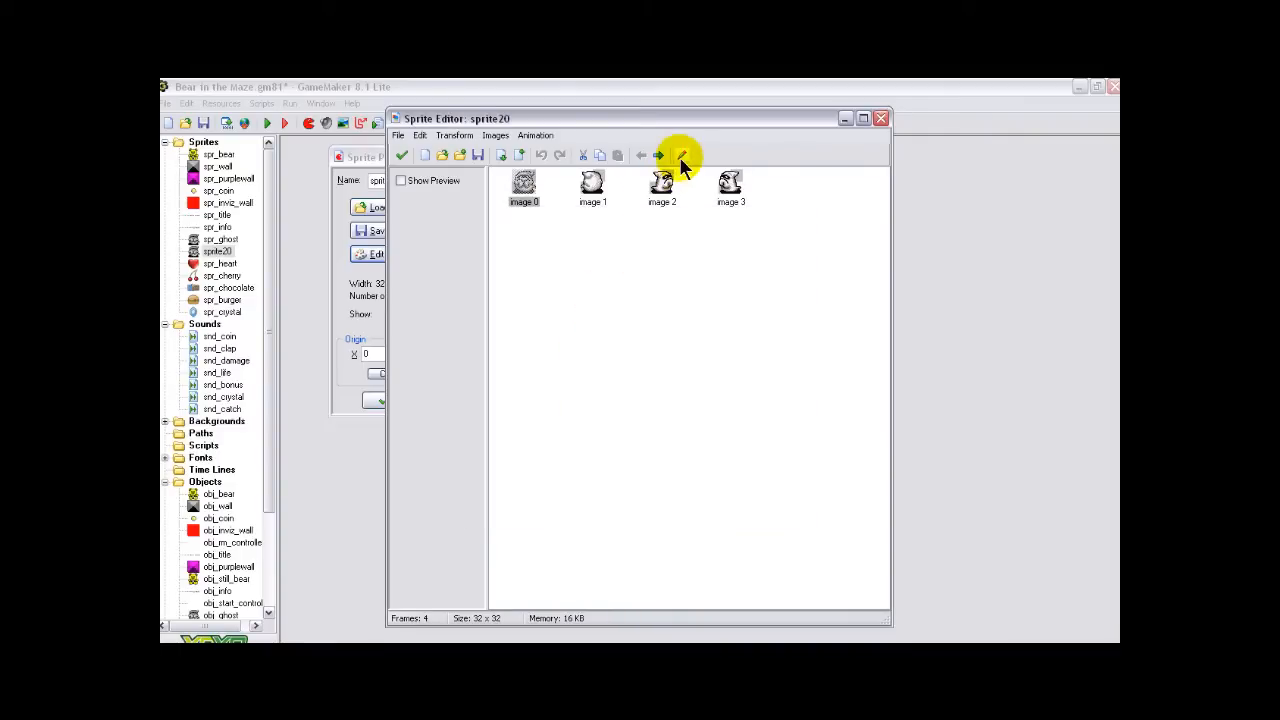
Step: Open image 0 of the ghost duplicate for pixel editing and flood fill its off-white highlights with pure white
left_click(681, 155)
left_click(644, 142)
left_click(644, 142)
left_click(644, 142)
left_click(644, 142)
left_click(644, 142)
left_click(644, 142)
left_click(644, 142)
left_click(644, 142)
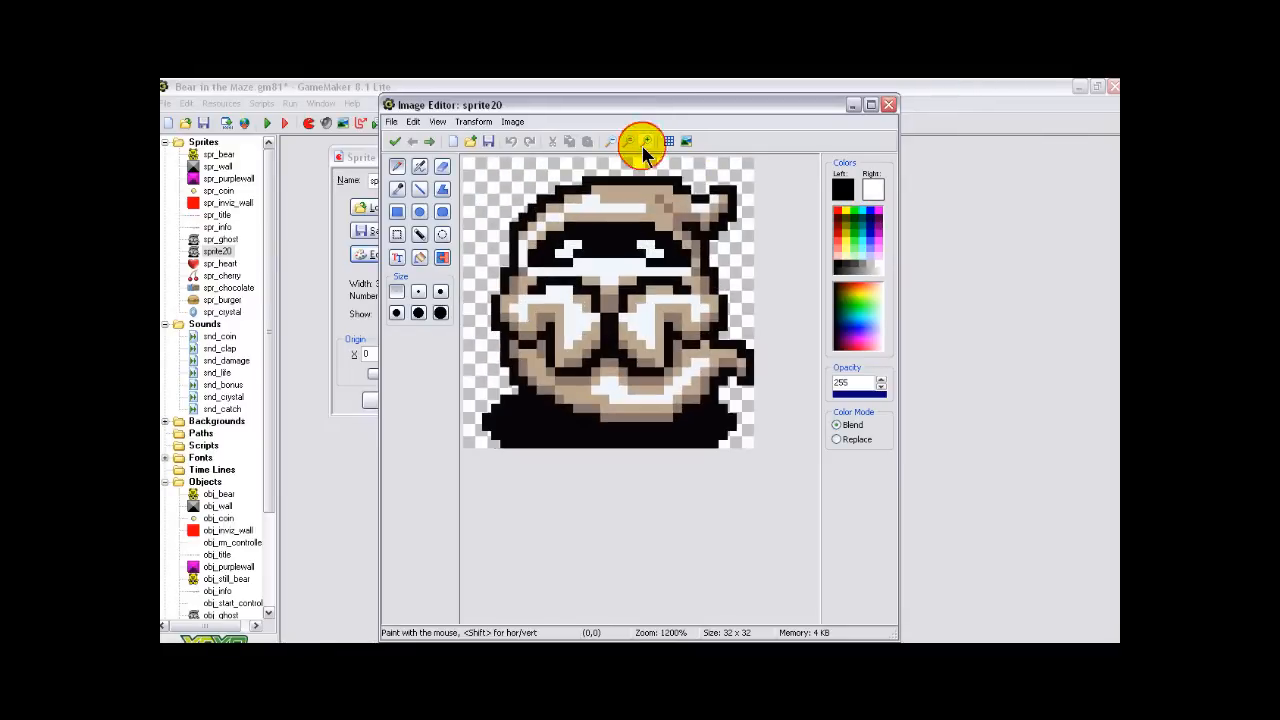
left_click(881, 262)
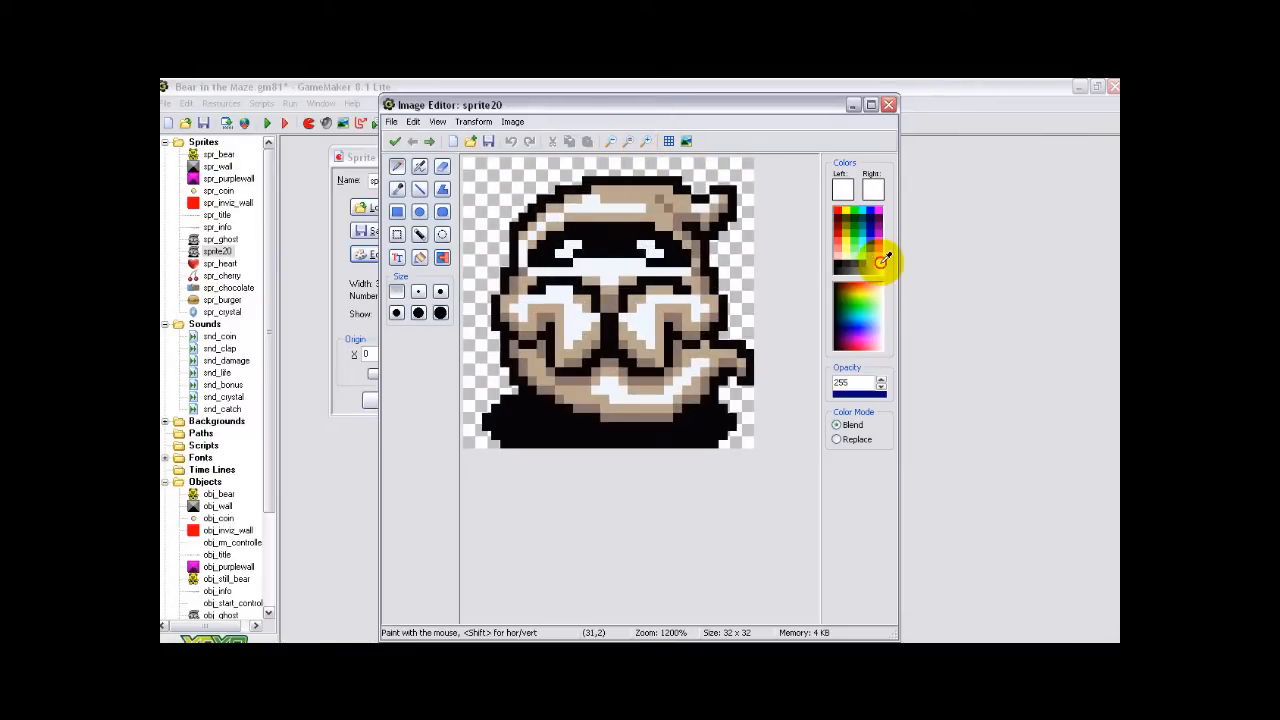
left_click(419, 258)
left_click(569, 226)
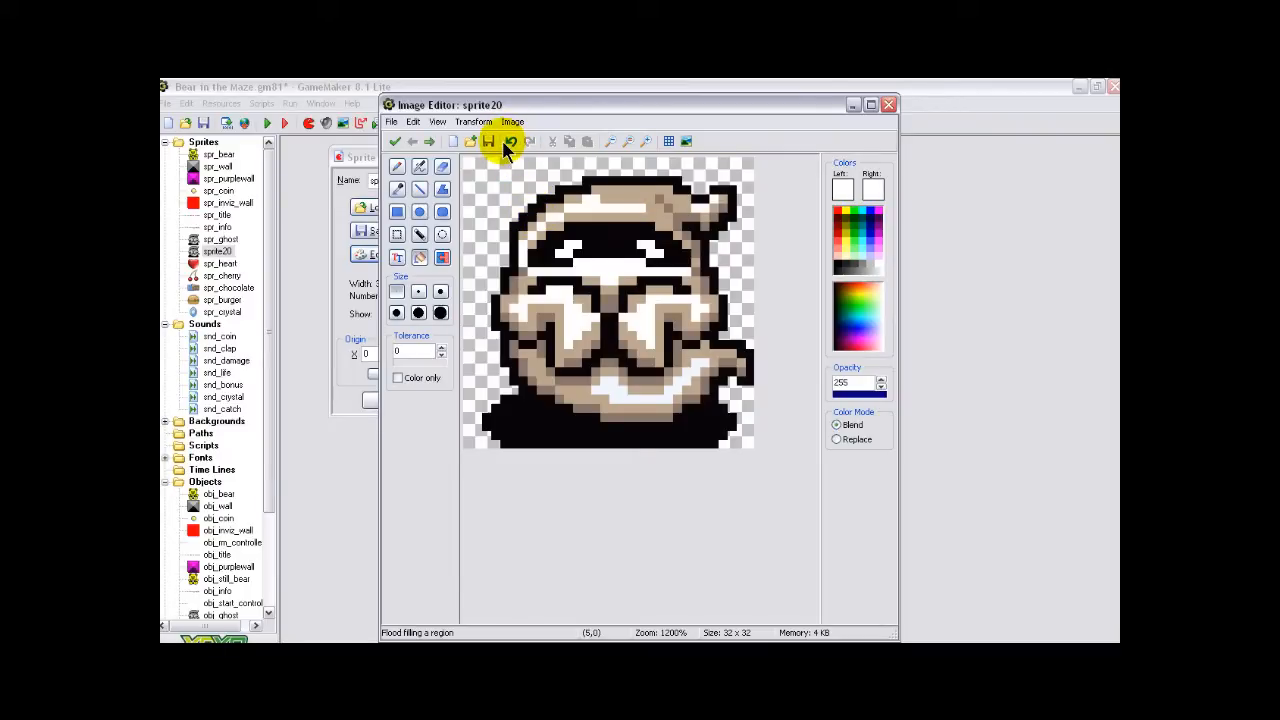
left_click(614, 389)
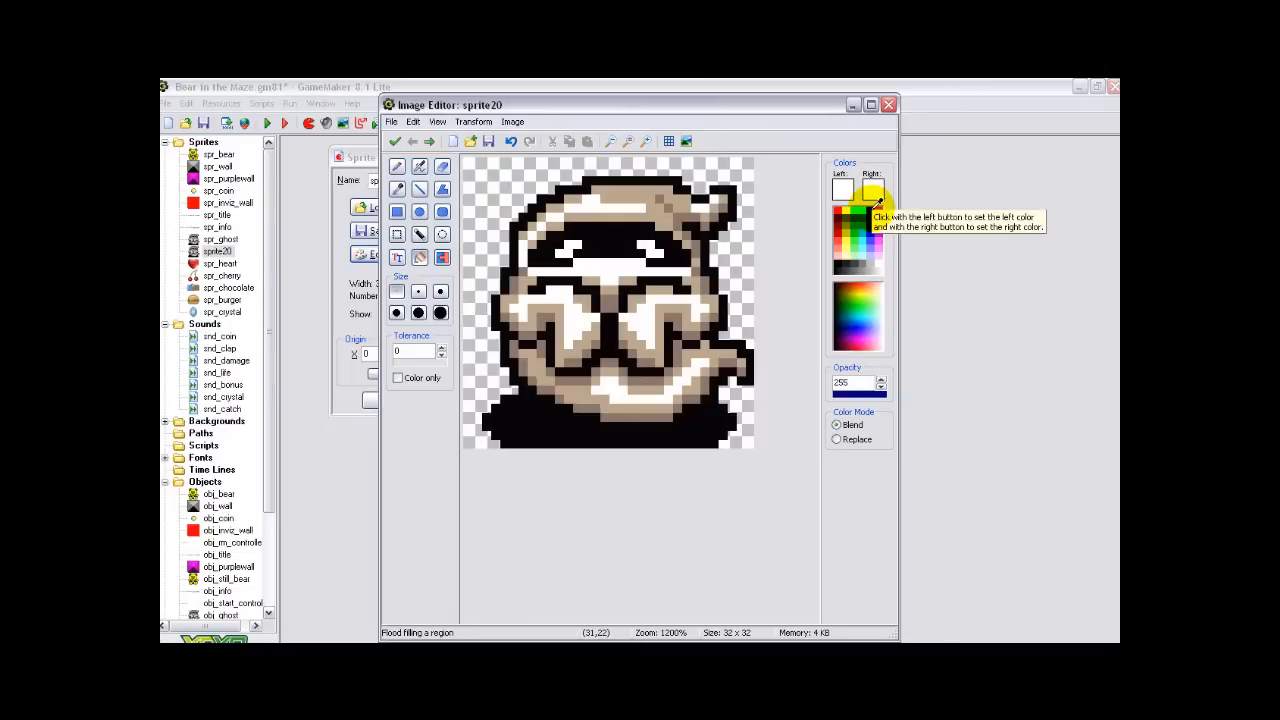
Step: Flood fill the tan areas across the top of the ghost's head and its upper knot with bright blue
left_click(877, 208)
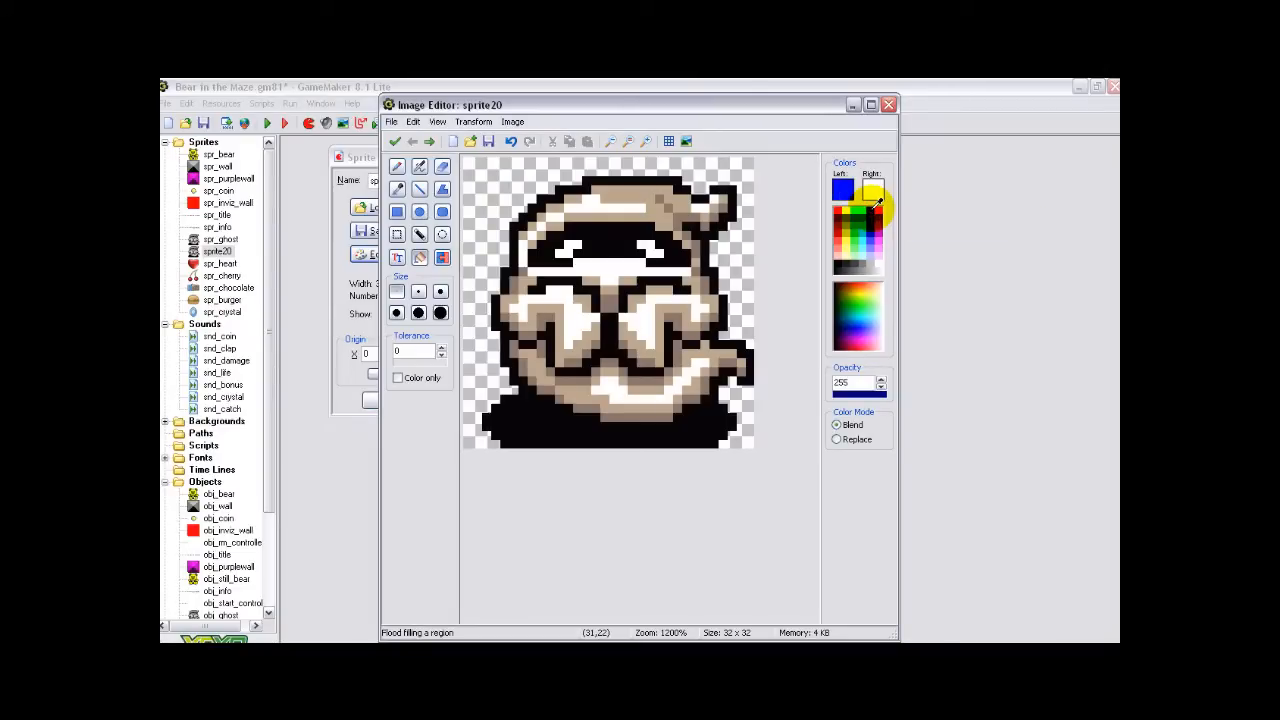
left_click(619, 192)
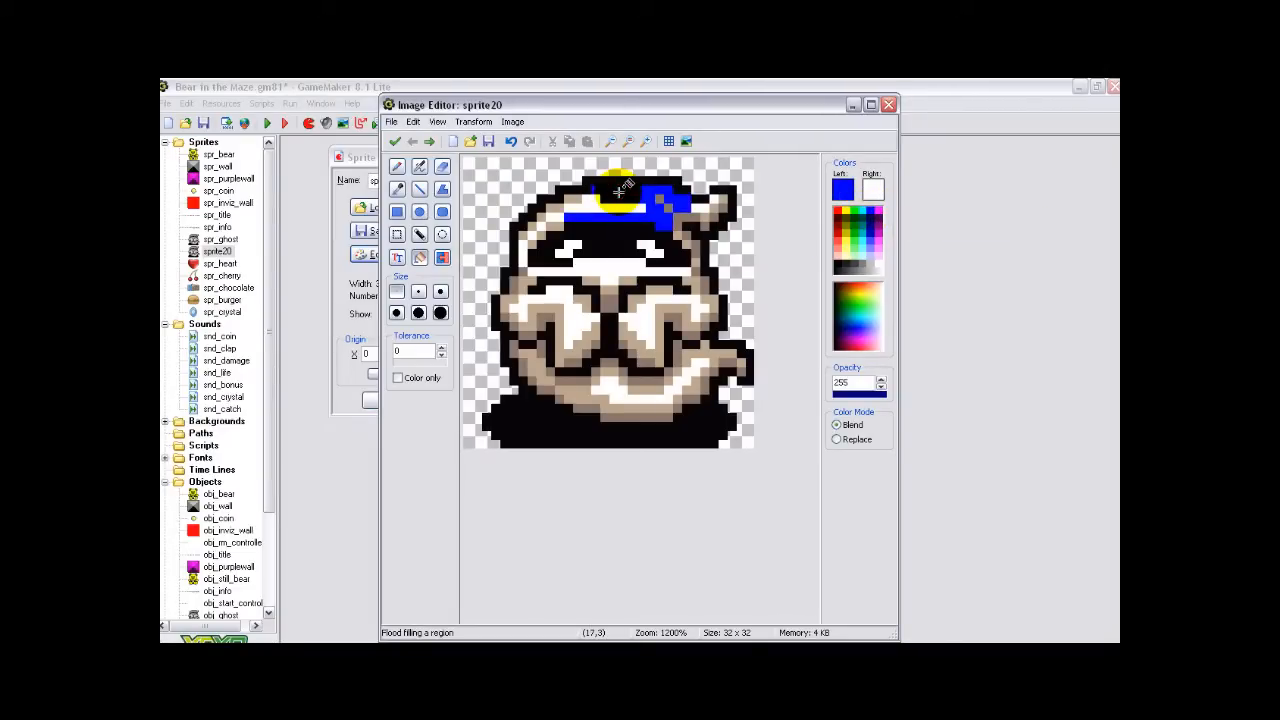
left_click(725, 193)
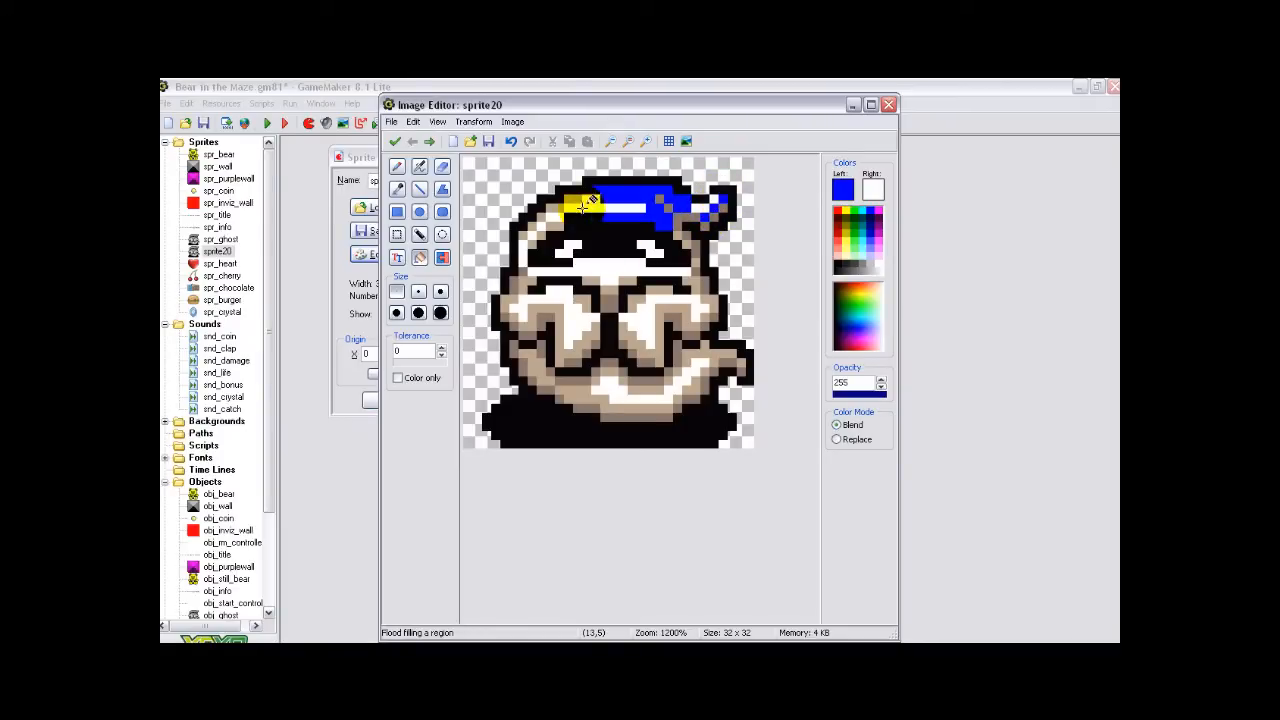
left_click(557, 210)
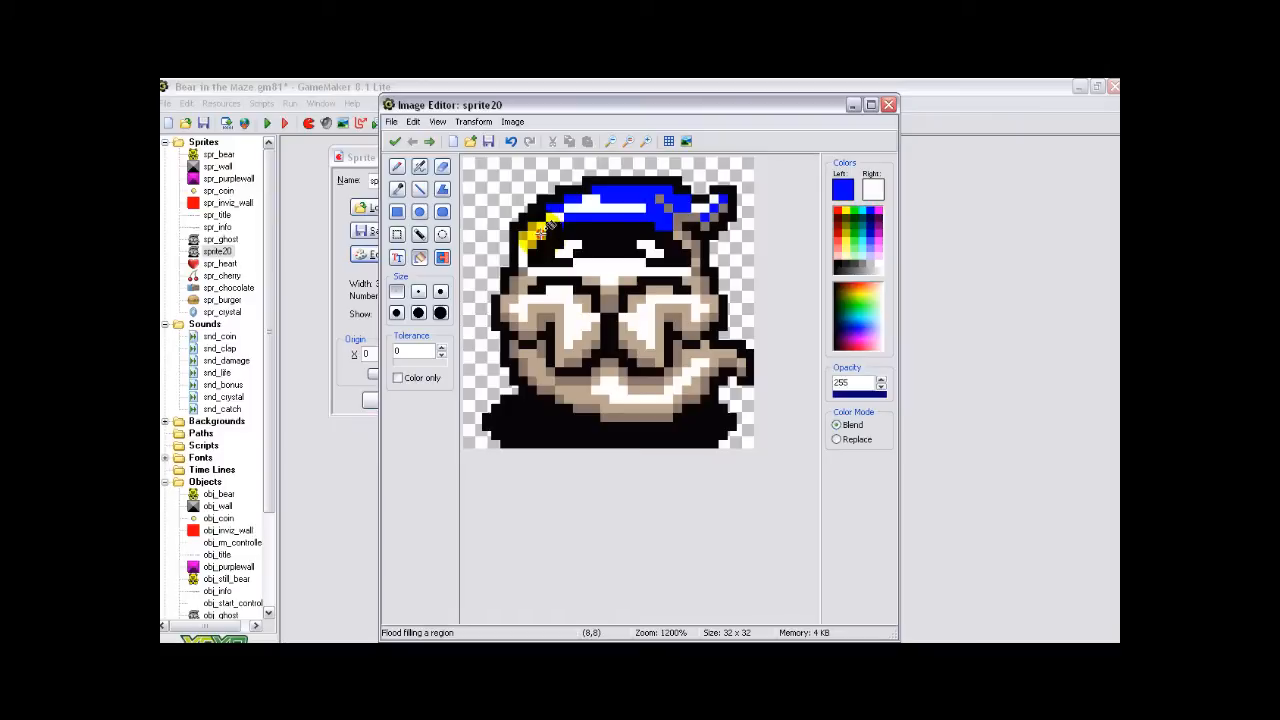
left_click(523, 236)
Step: Flood fill the light tan areas around the ghost's cheeks, nose bridge and the side of the head with bright blue
left_click(526, 282)
left_click(510, 299)
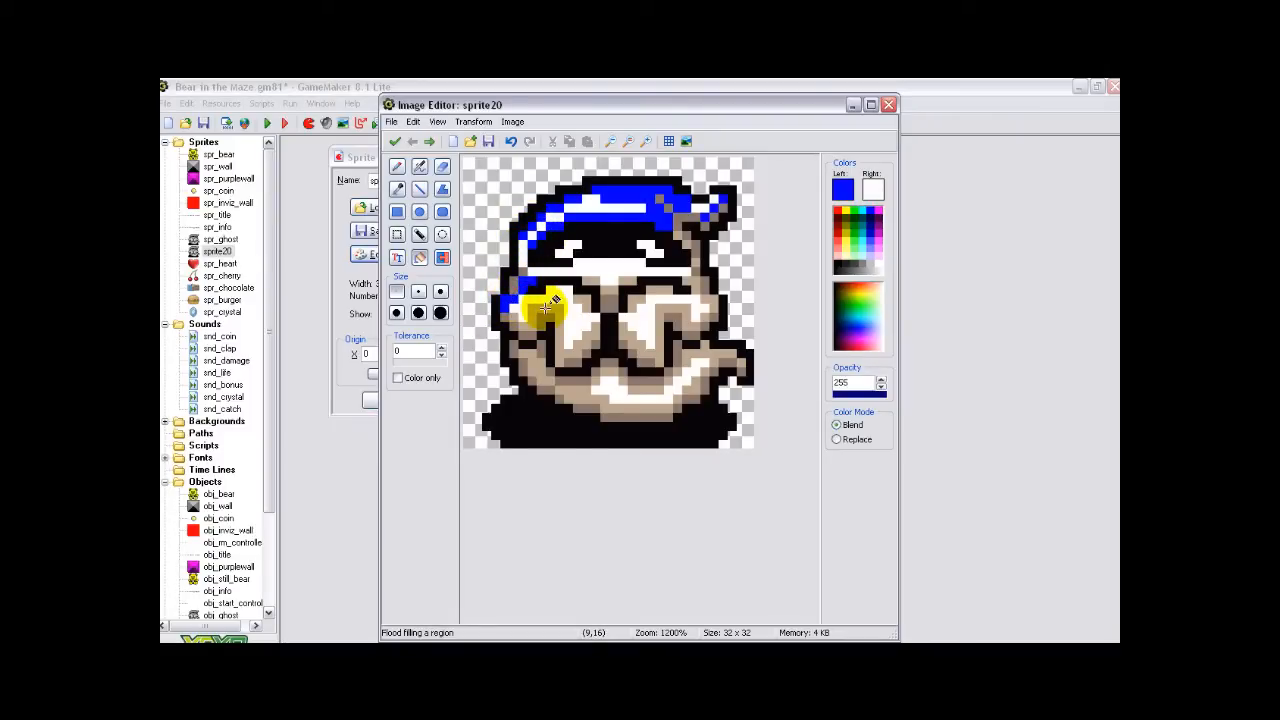
left_click(541, 307)
left_click(517, 313)
left_click(583, 300)
left_click(604, 284)
left_click(611, 289)
left_click(628, 281)
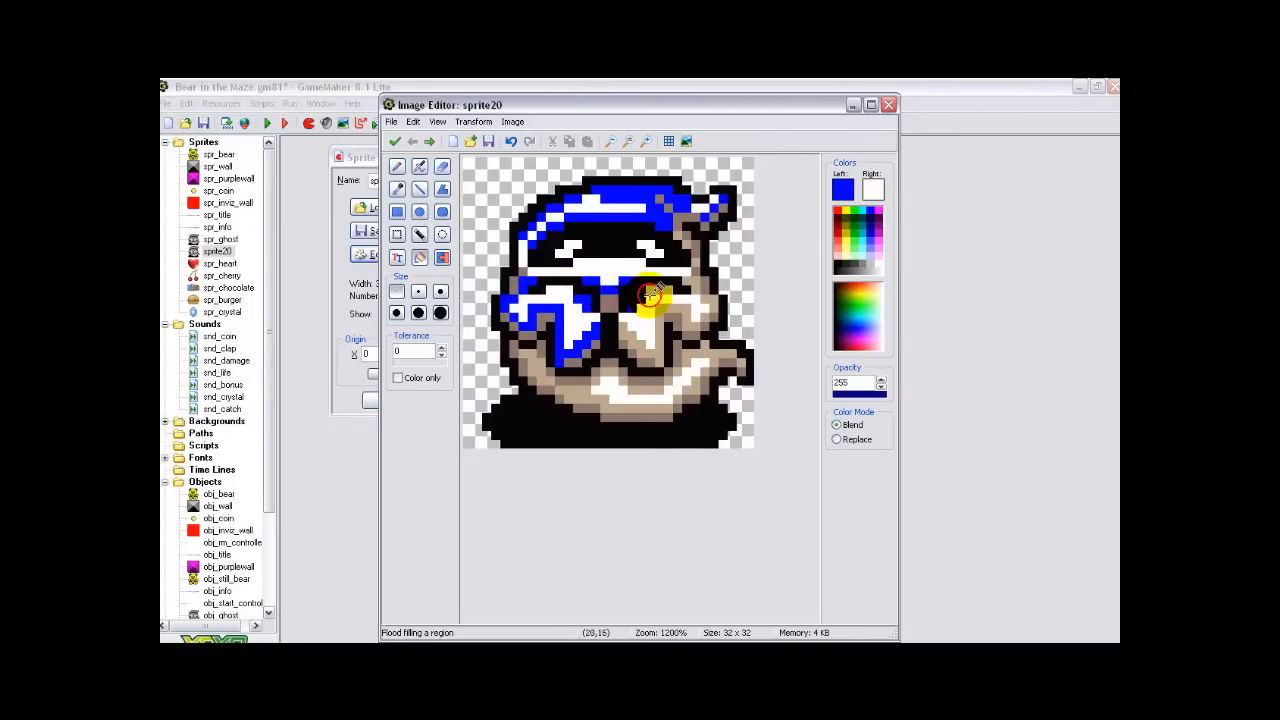
left_click(658, 308)
left_click(712, 305)
left_click(694, 277)
left_click(695, 264)
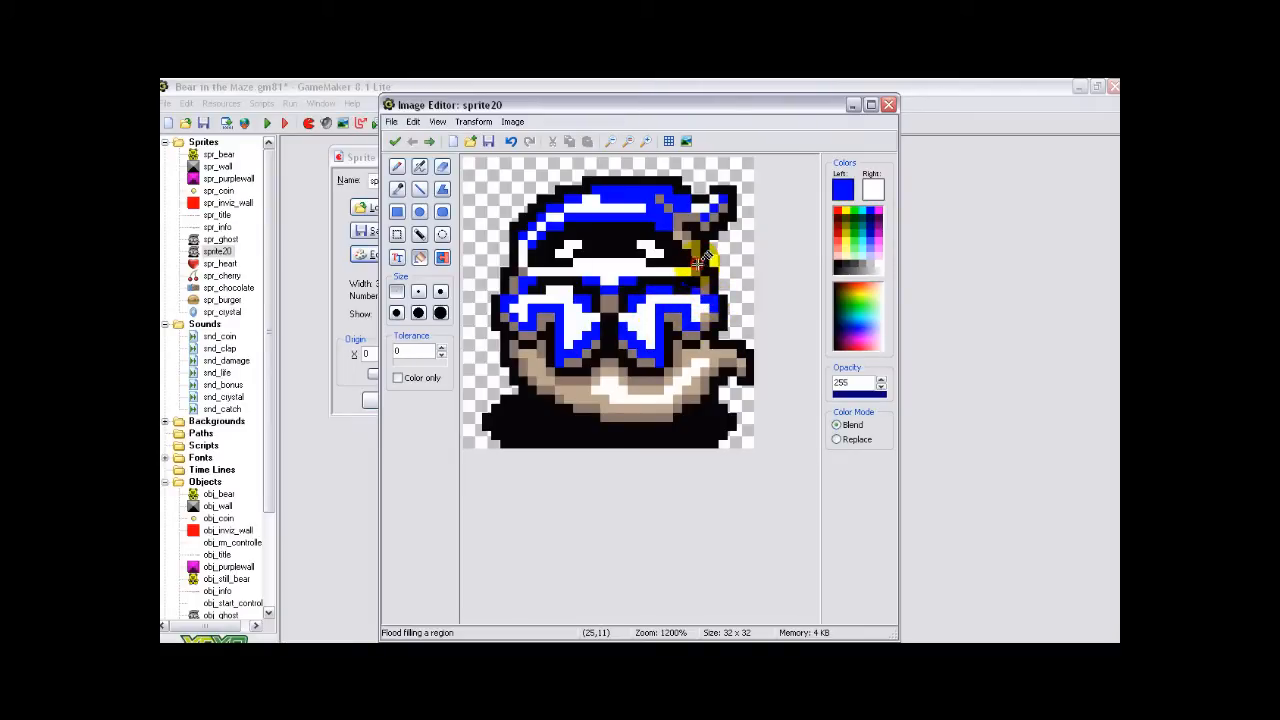
left_click(681, 237)
Step: Flood fill the light tan areas of the ghost's chin, jaw and lower tail with bright blue
left_click(713, 354)
left_click(648, 390)
left_click(681, 370)
left_click(660, 402)
left_click(692, 386)
left_click(707, 369)
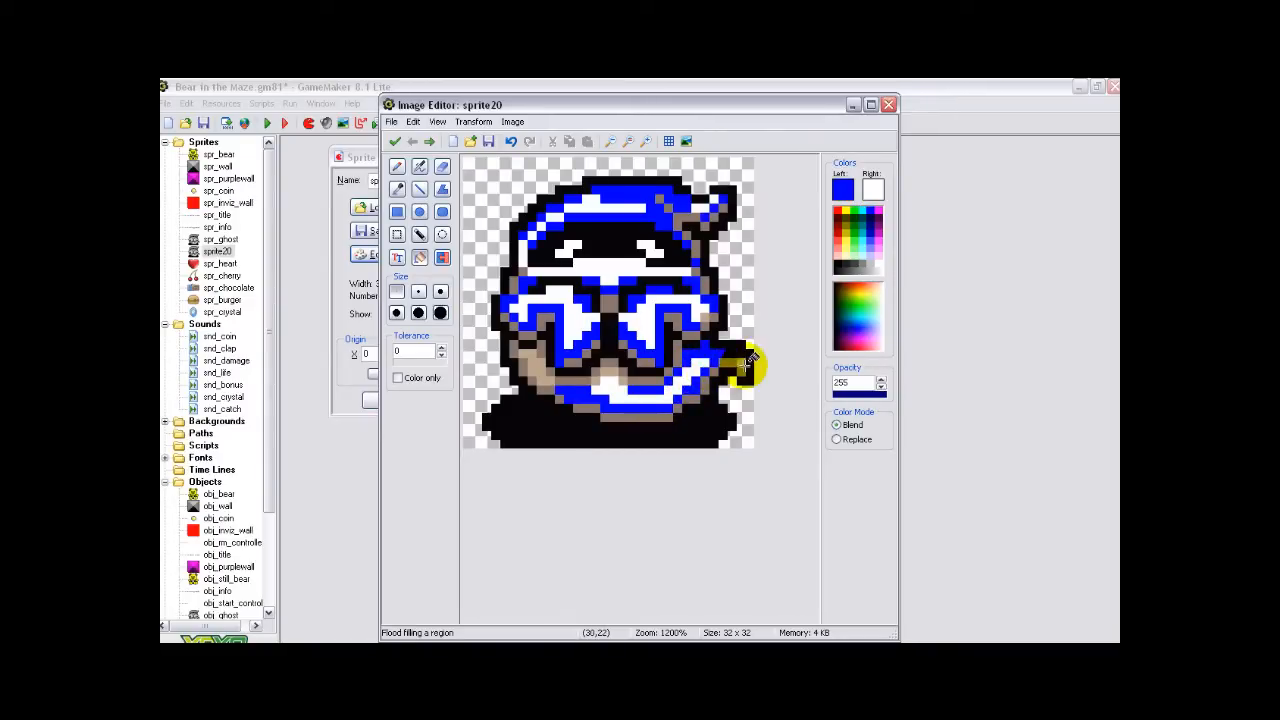
left_click(745, 359)
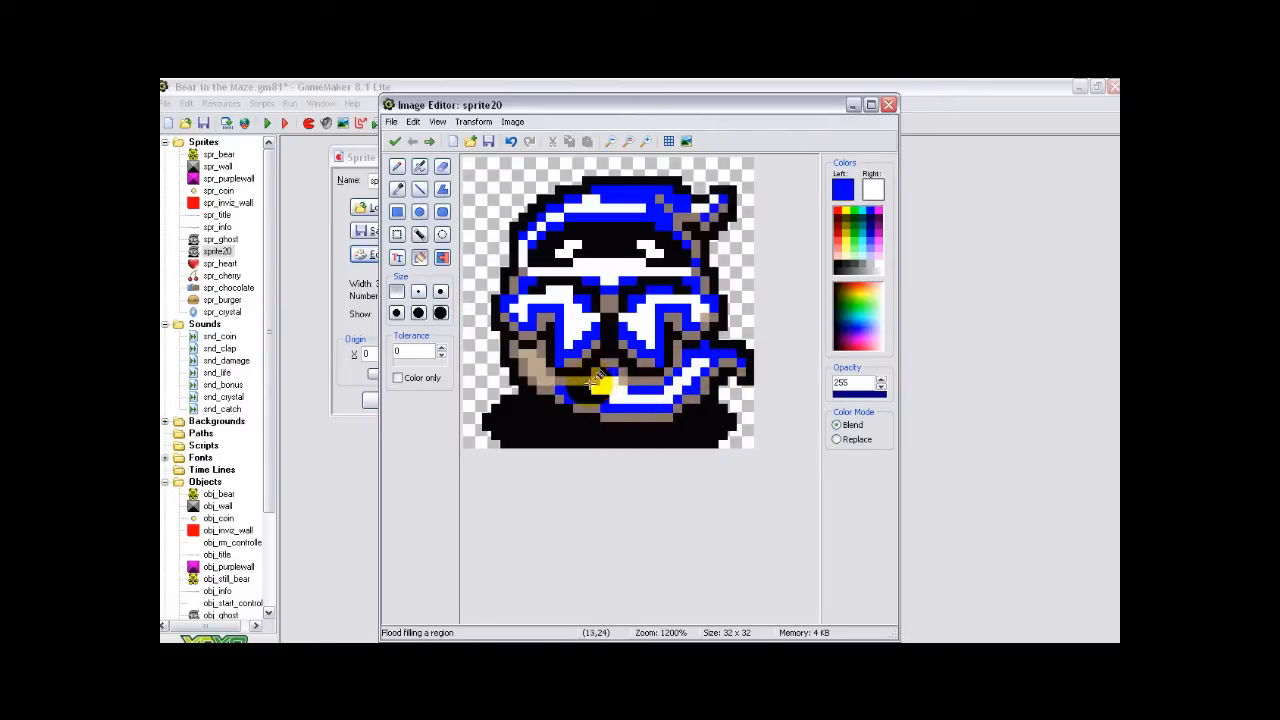
left_click(530, 378)
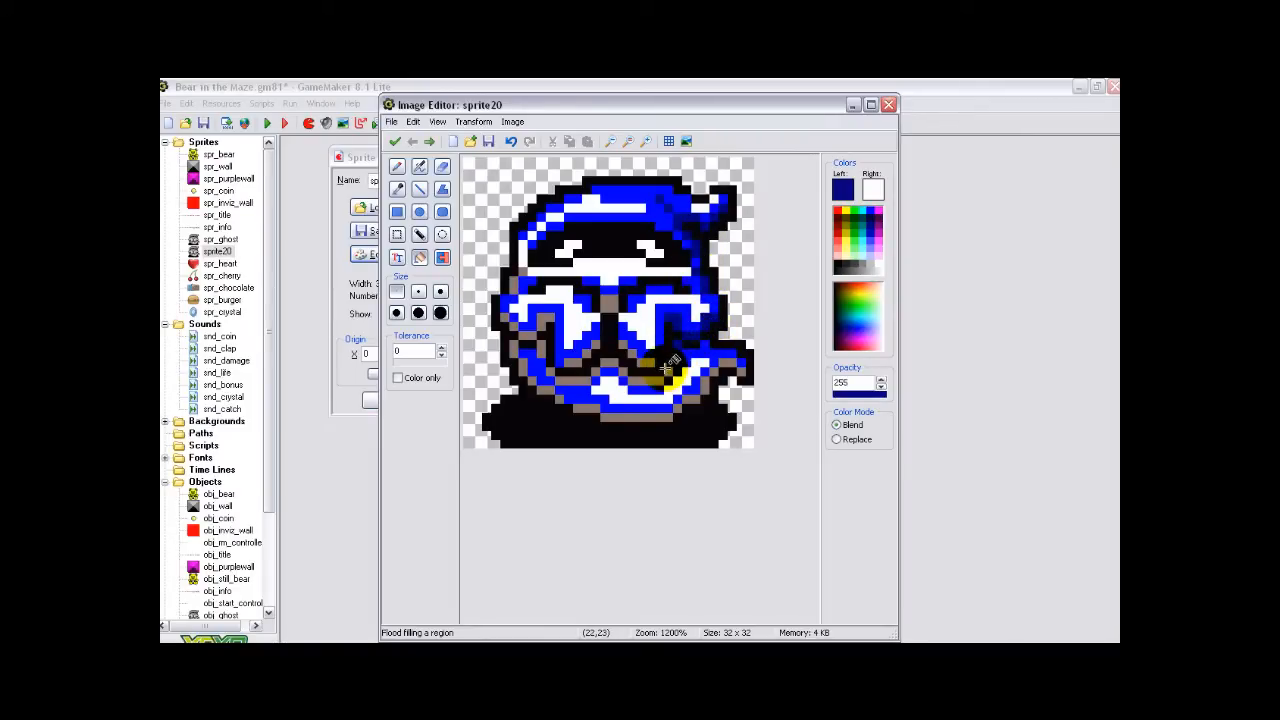
Step: Flood fill the brown shading under the chin and on the lower tail with dark blue, undoing the fill that hits the outline
left_click(680, 406)
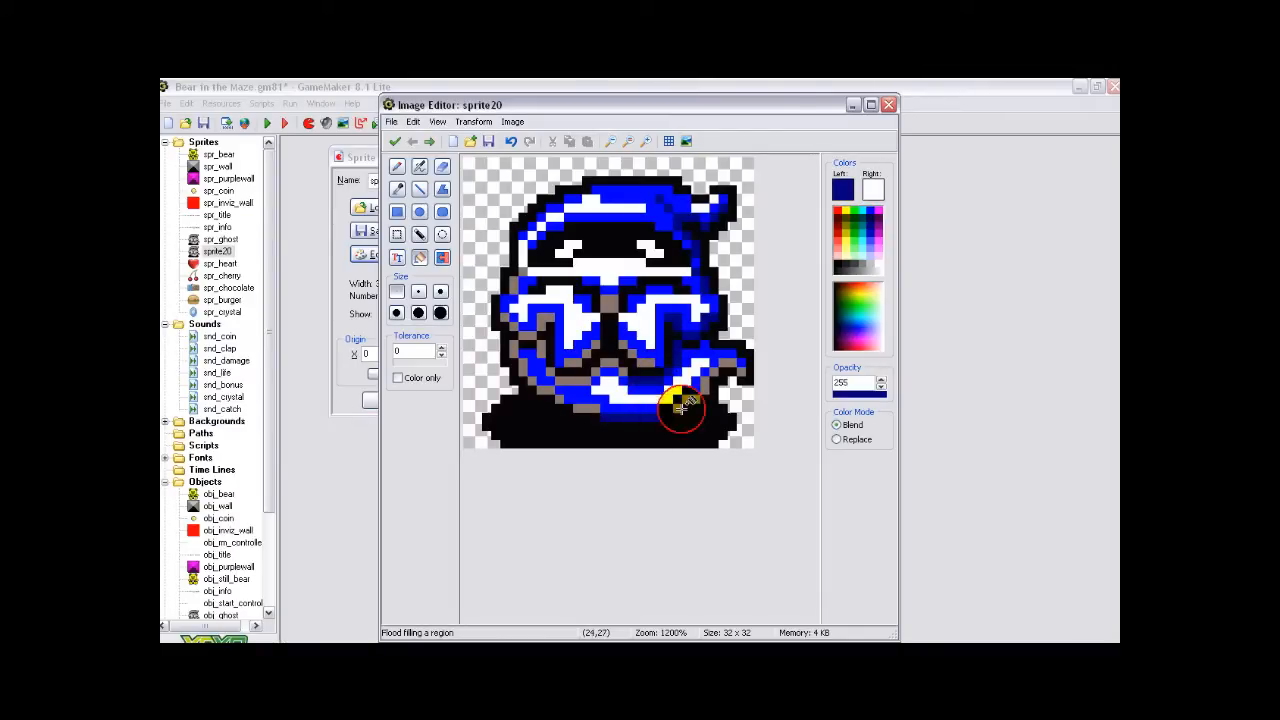
left_click(717, 373)
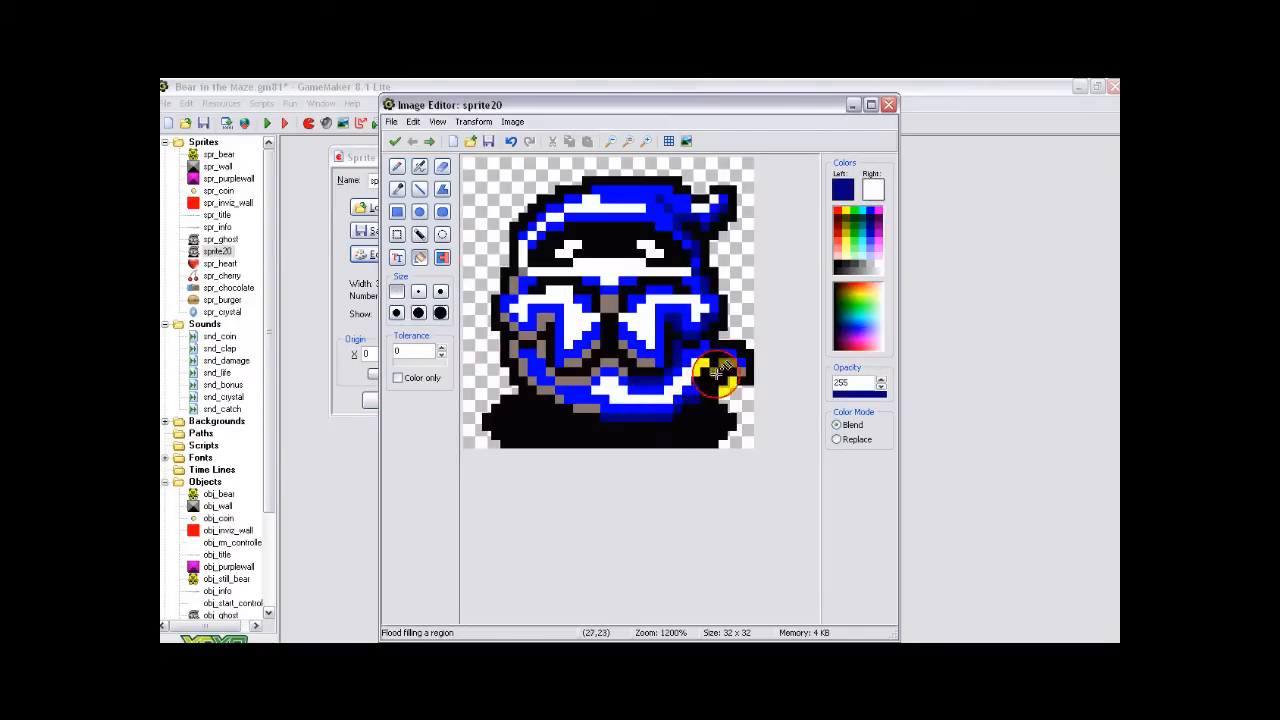
left_click(747, 374)
left_click(705, 376)
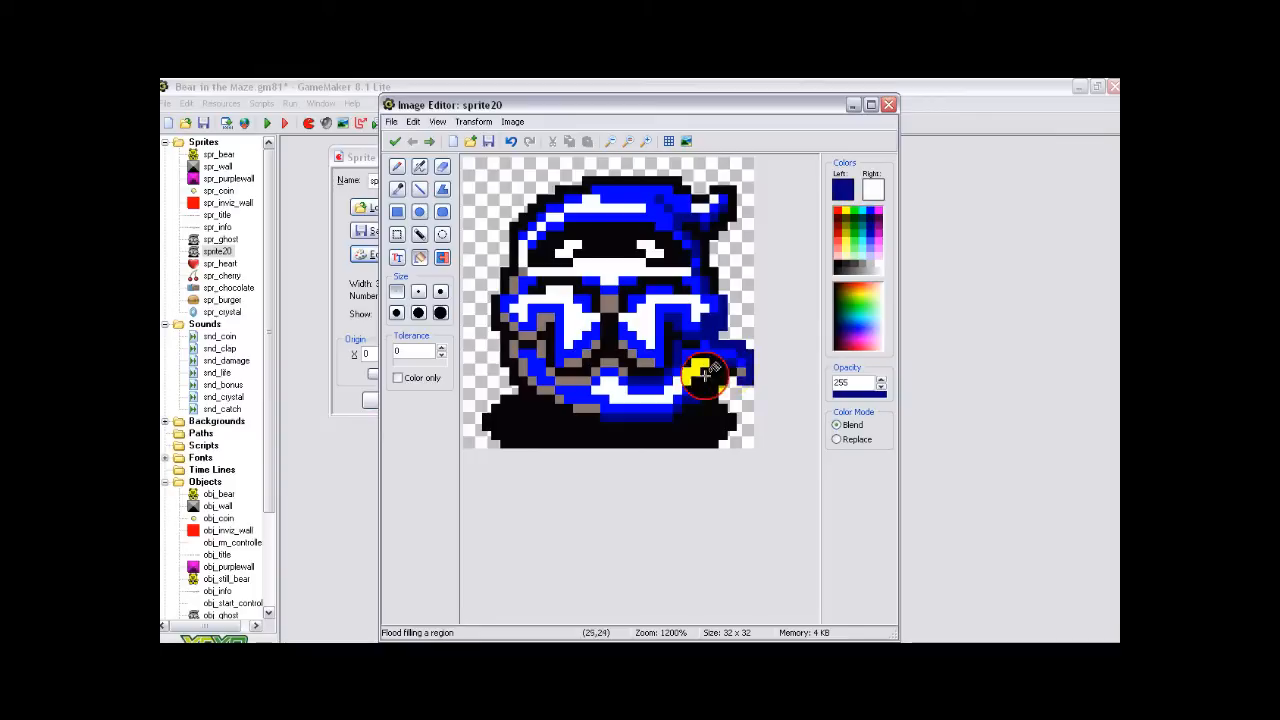
left_click(509, 141)
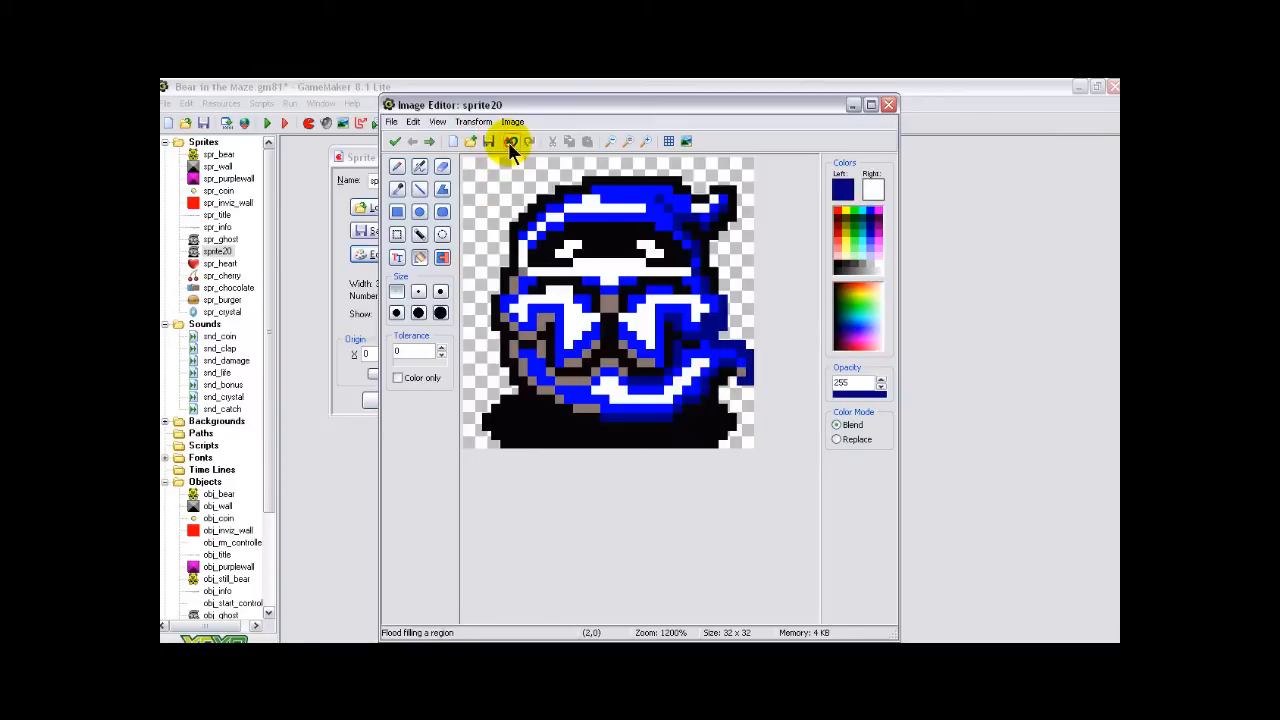
left_click(743, 370)
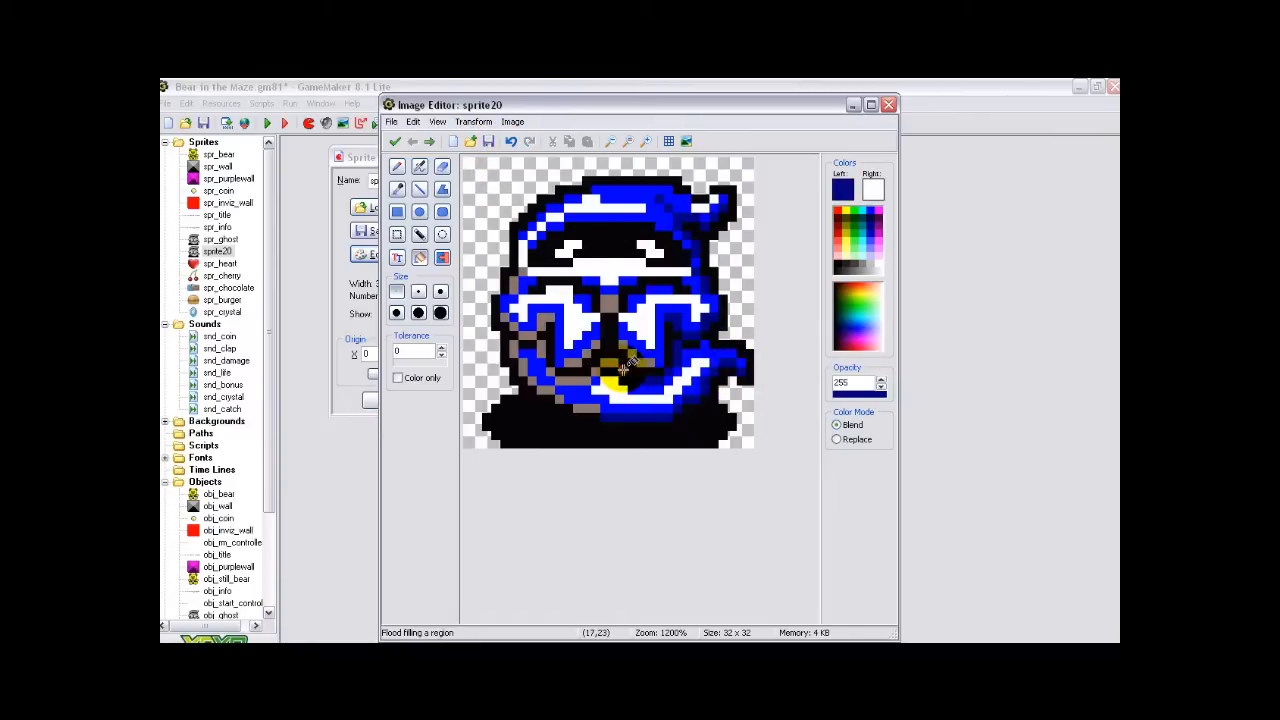
Step: Flood fill the remaining brown shading along the jaw and the knotless side of the ghost's face with dark blue
left_click(592, 408)
left_click(560, 399)
left_click(549, 390)
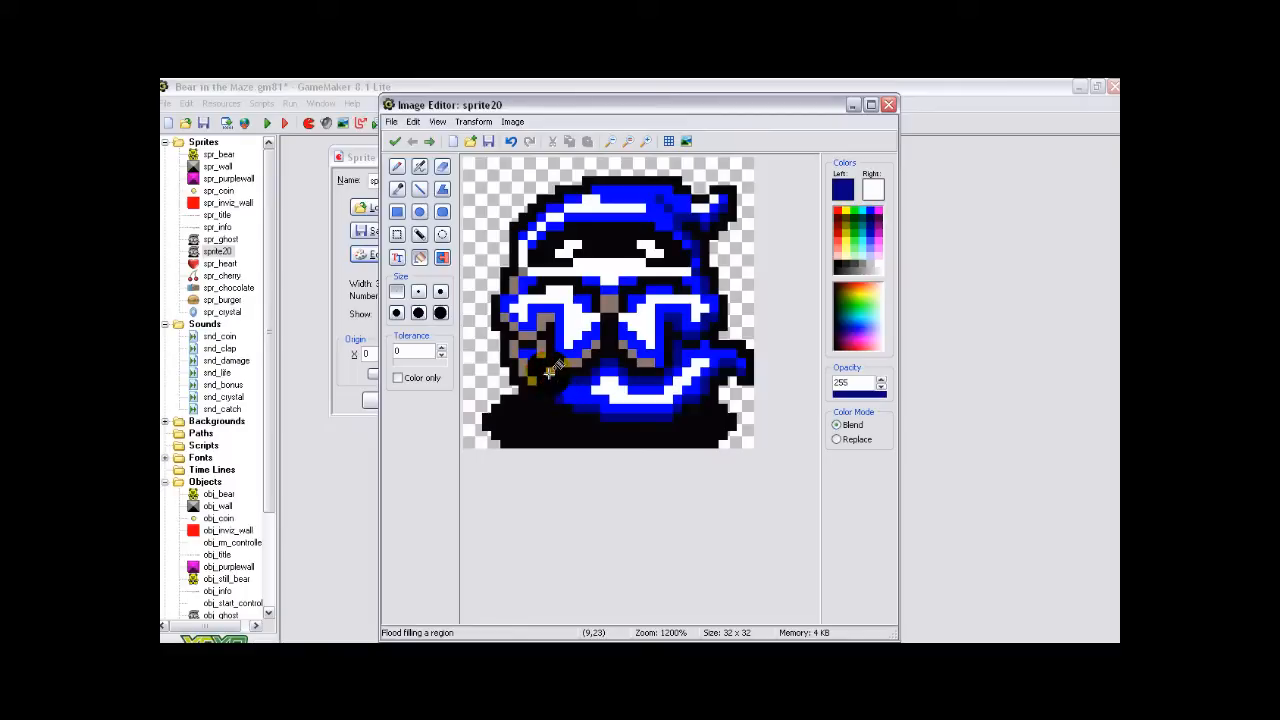
left_click(533, 379)
left_click(524, 368)
left_click(513, 347)
left_click(542, 343)
left_click(542, 323)
left_click(517, 334)
left_click(514, 325)
left_click(505, 317)
left_click(514, 283)
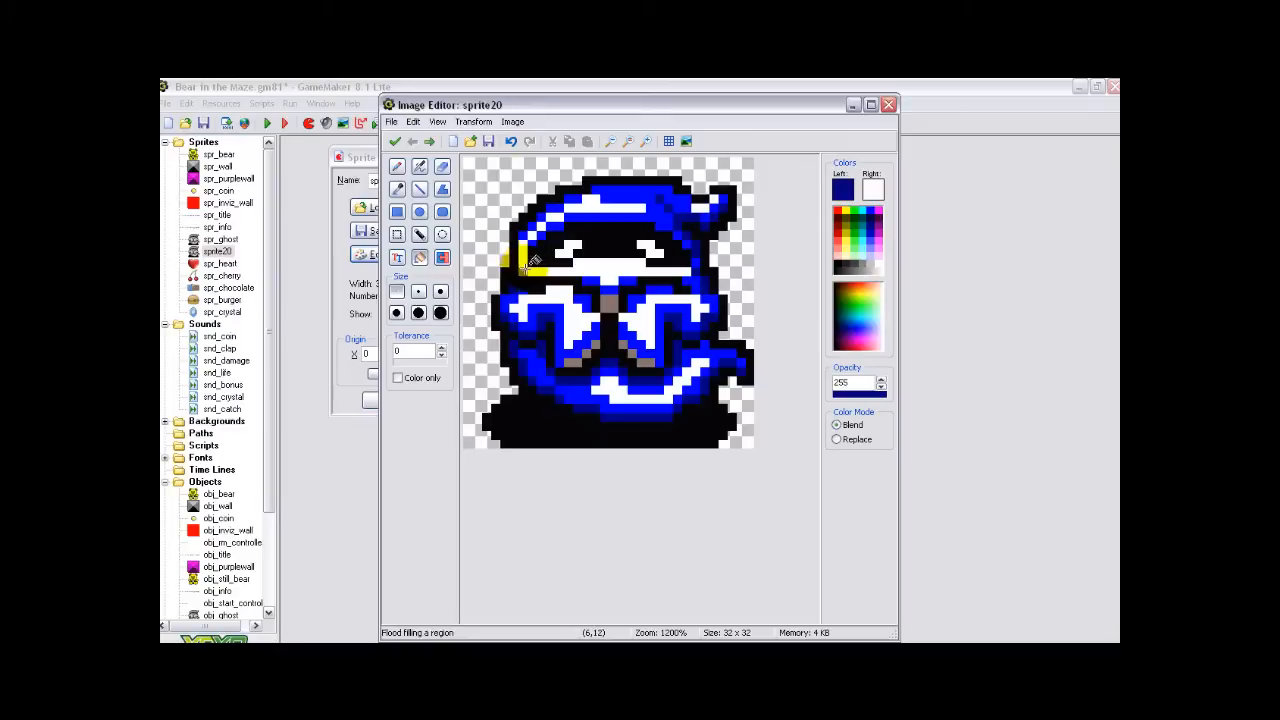
Step: Flood fill the brown shading on the nose bridge and beneath both white cheek patches with dark blue
left_click(613, 301)
left_click(577, 361)
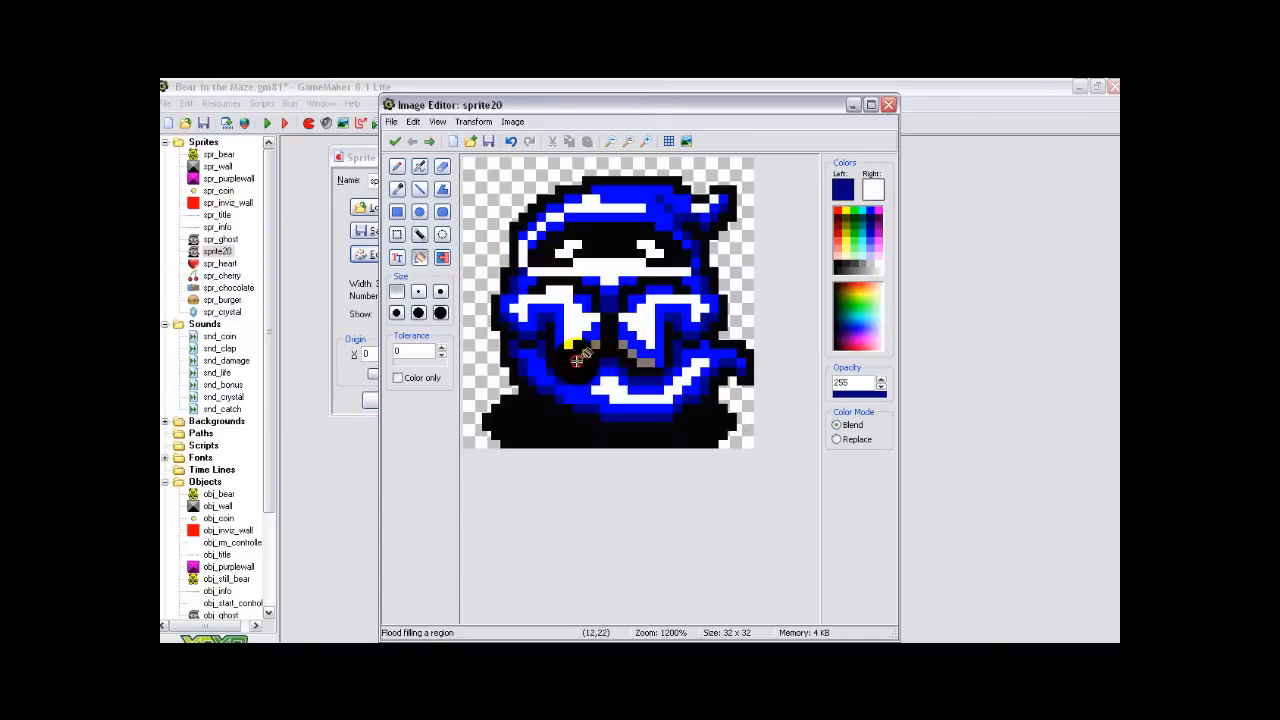
left_click(586, 353)
left_click(596, 345)
left_click(624, 344)
left_click(632, 353)
left_click(645, 360)
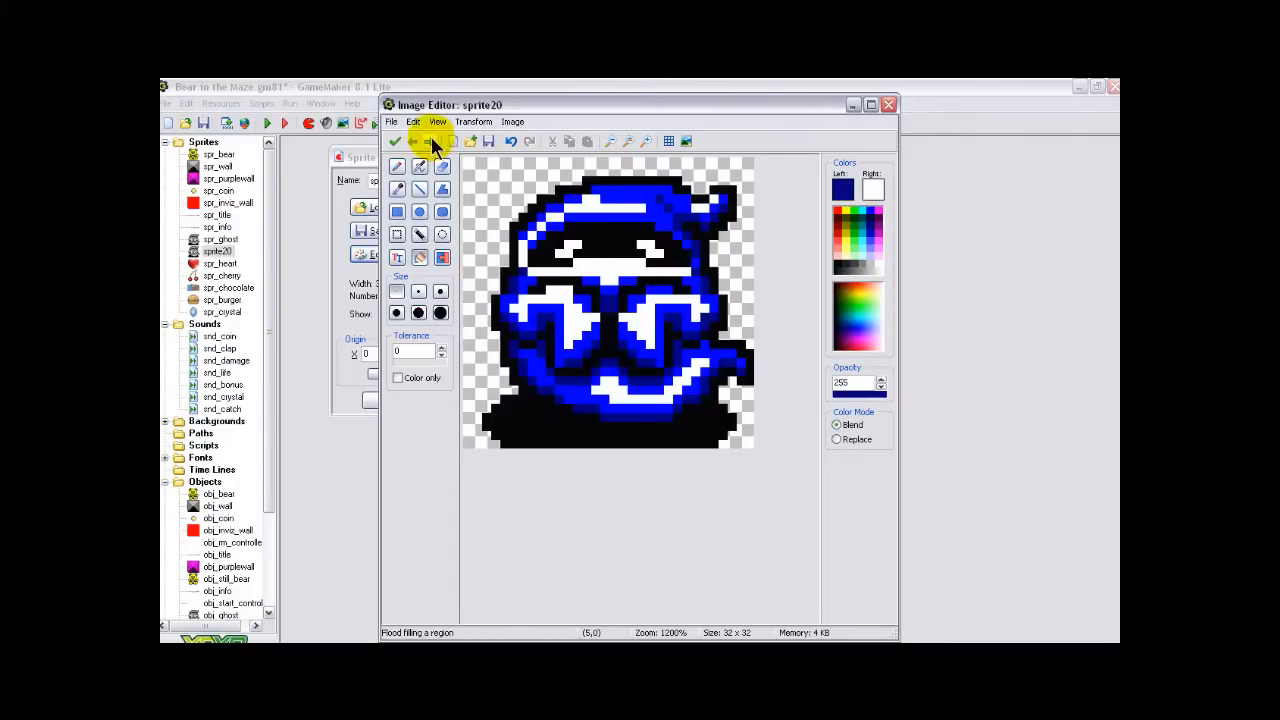
Step: Recolour the other ghost images in blue, finish image 3's brown mouth shading in dark blue, and accept the sprite edits
left_click(399, 141)
left_click(590, 186)
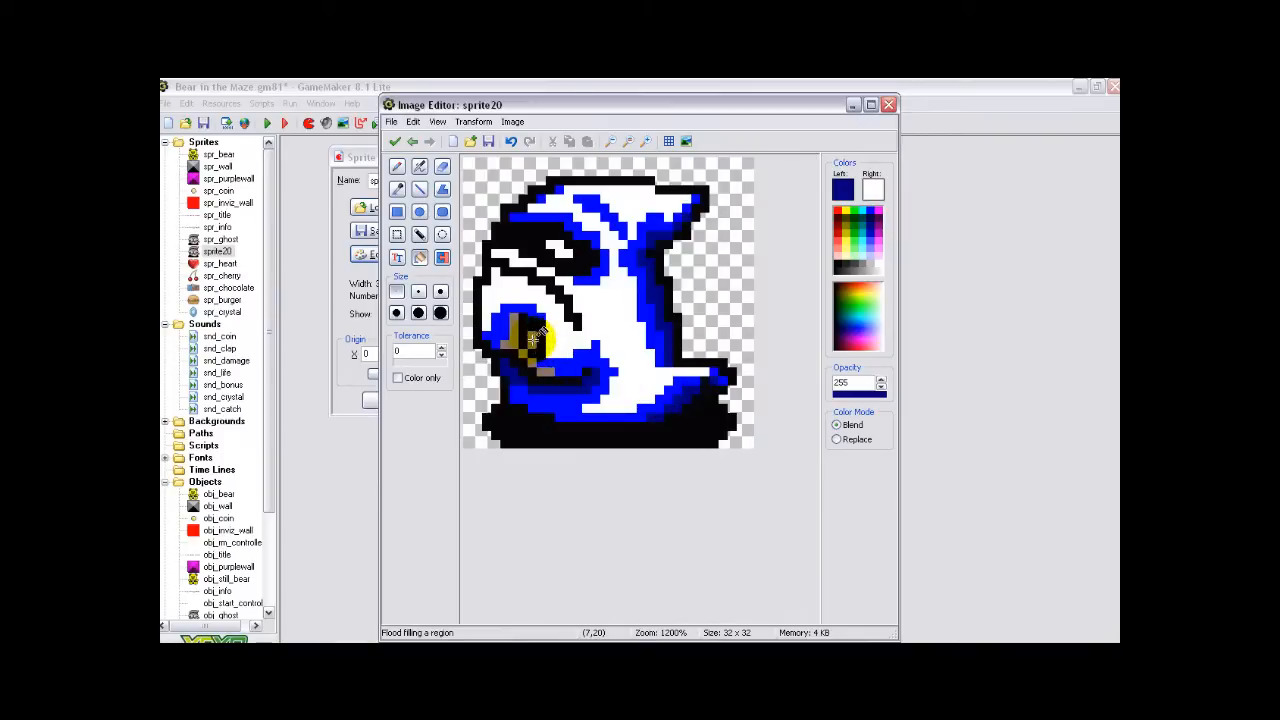
left_click(533, 341)
left_click(512, 341)
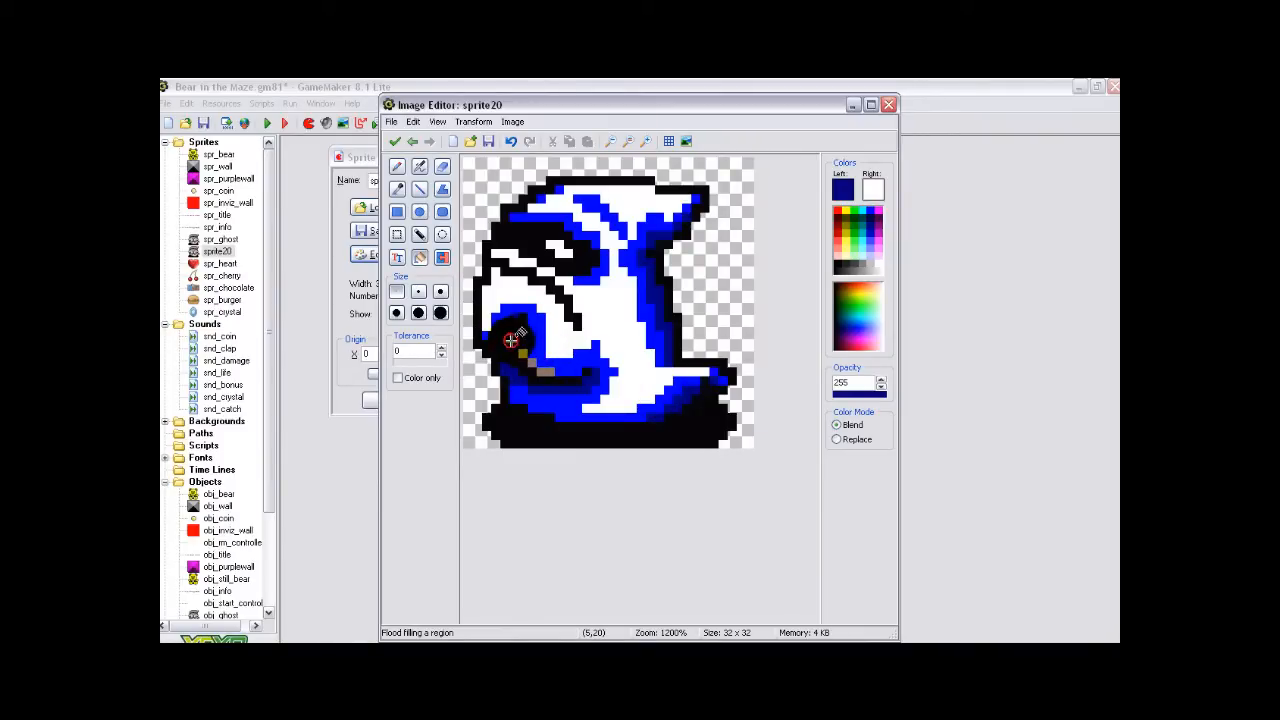
left_click(538, 366)
left_click(395, 141)
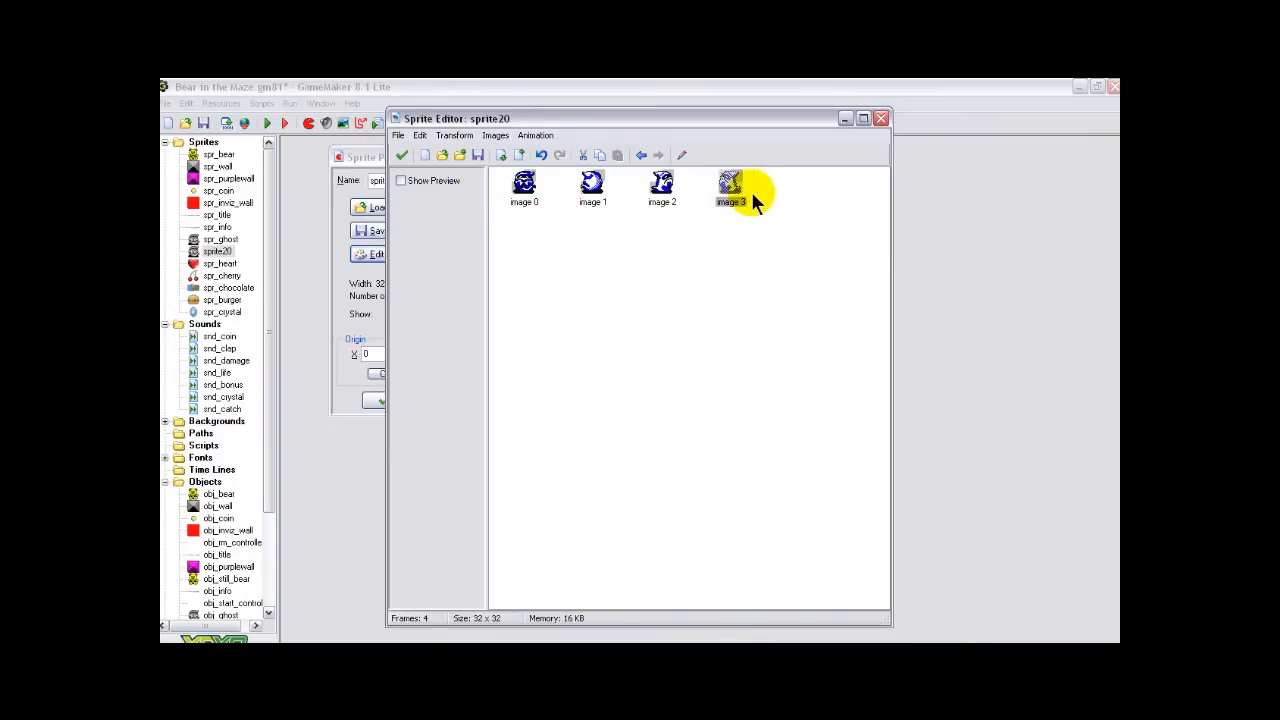
left_click(402, 155)
Step: Rename the recoloured sprite to spr_afraid_ghost and accept its properties
left_click(403, 180)
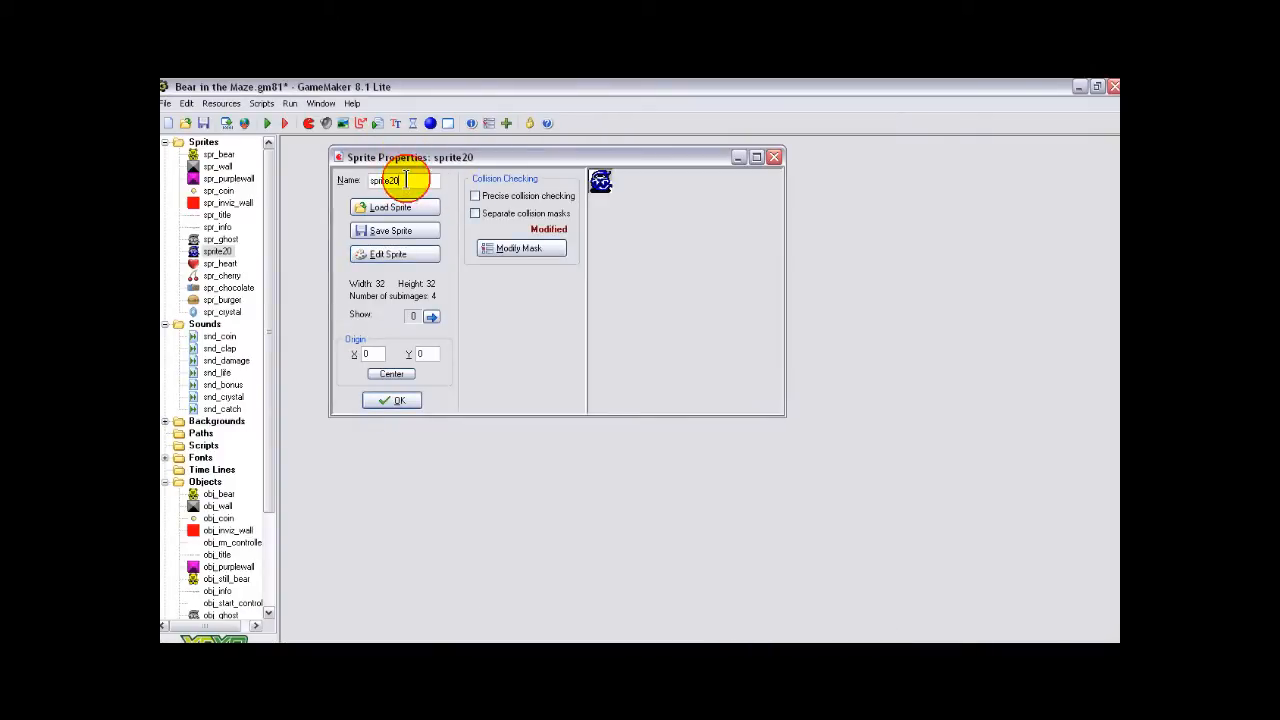
key("BackSpace")
key("BackSpace")
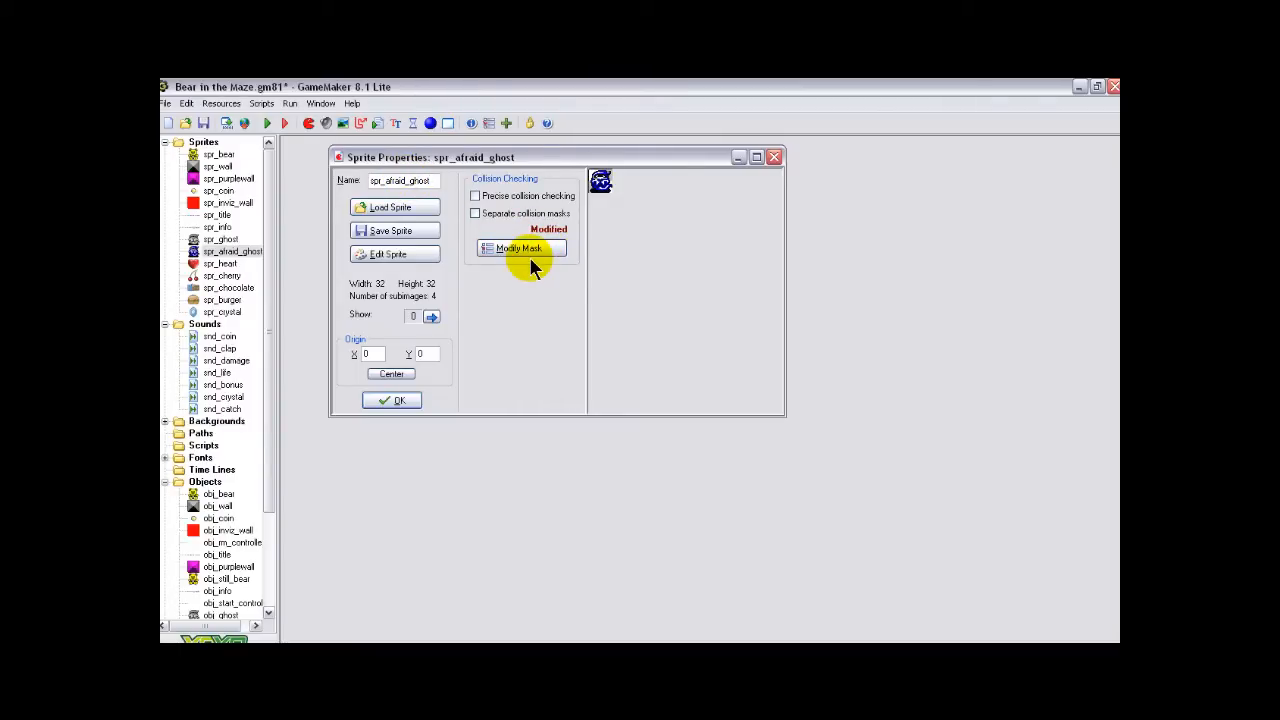
left_click(410, 401)
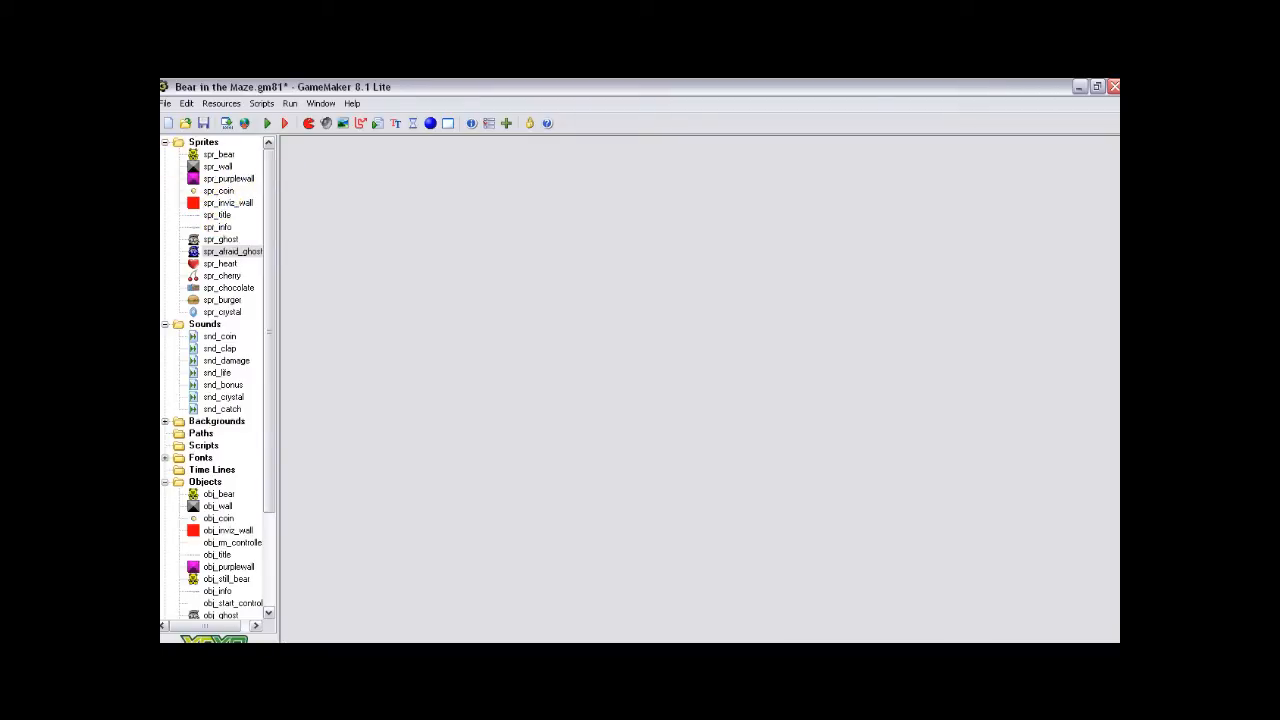
Step: Add a Set Variable action to obj_ghost's Create event that sets afraid to false, and accept the object
left_click(165, 143)
double_click(221, 445)
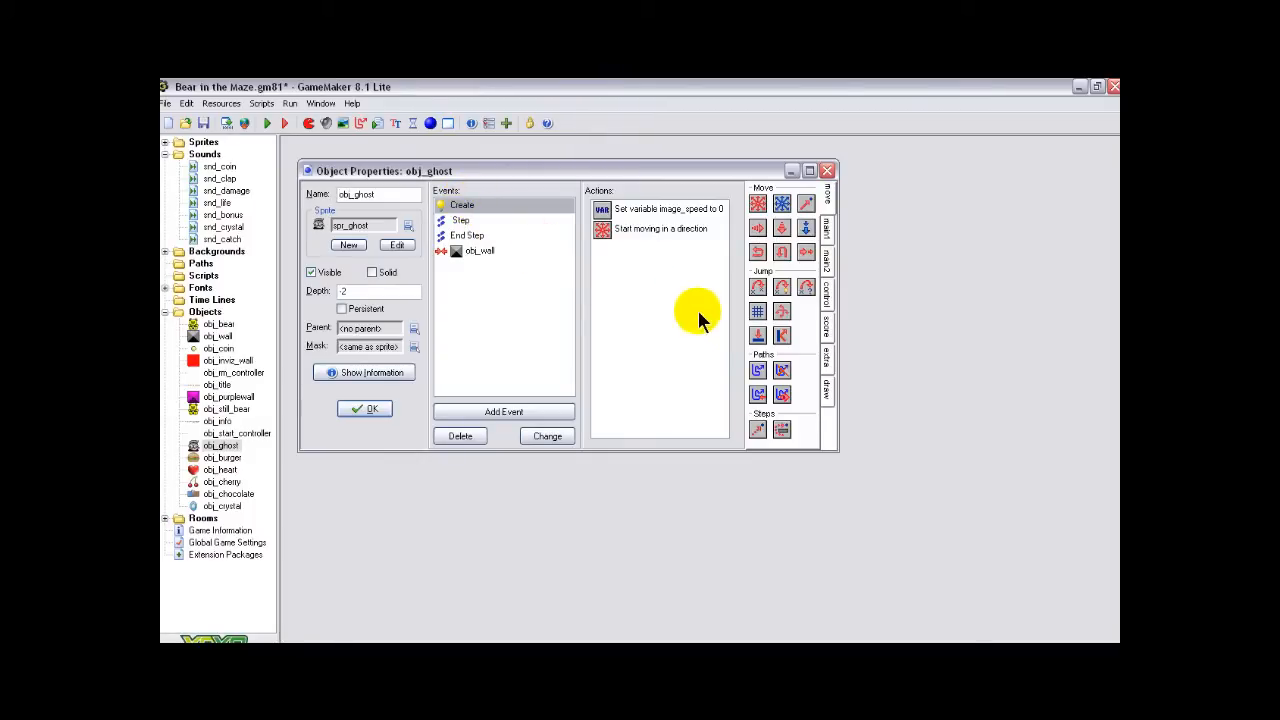
left_click(826, 290)
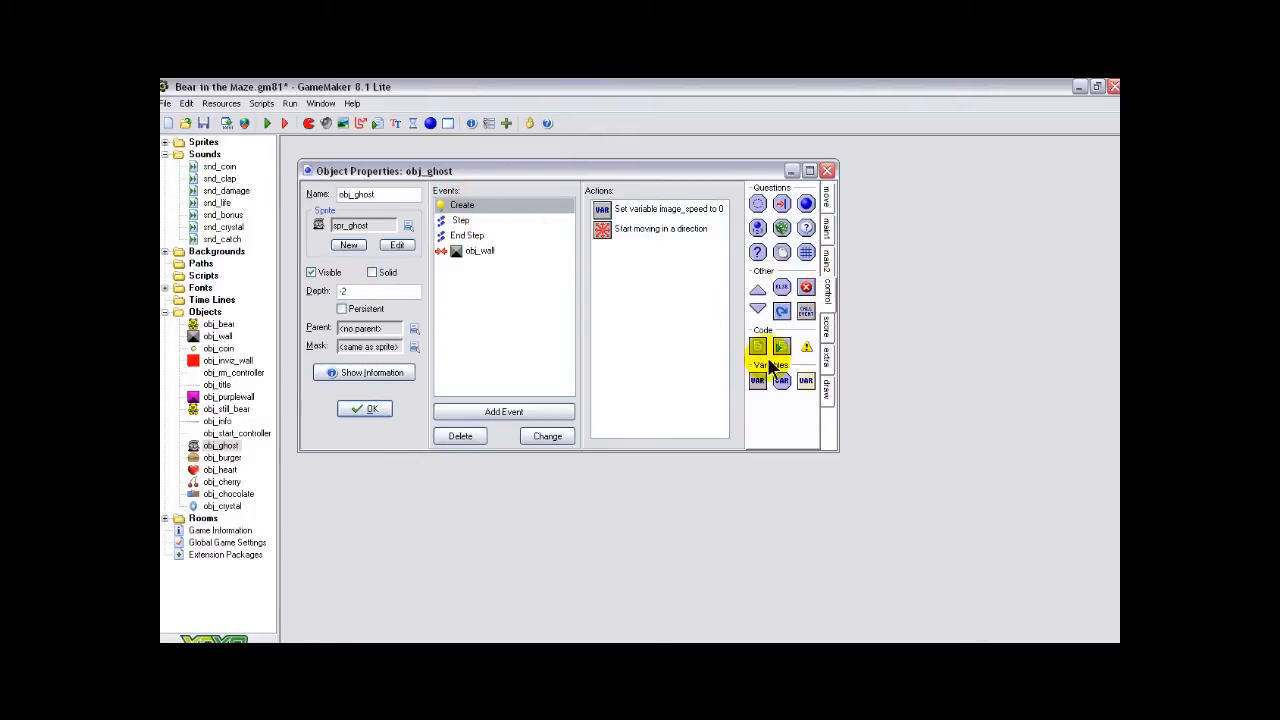
left_click_drag(760, 385, 610, 268)
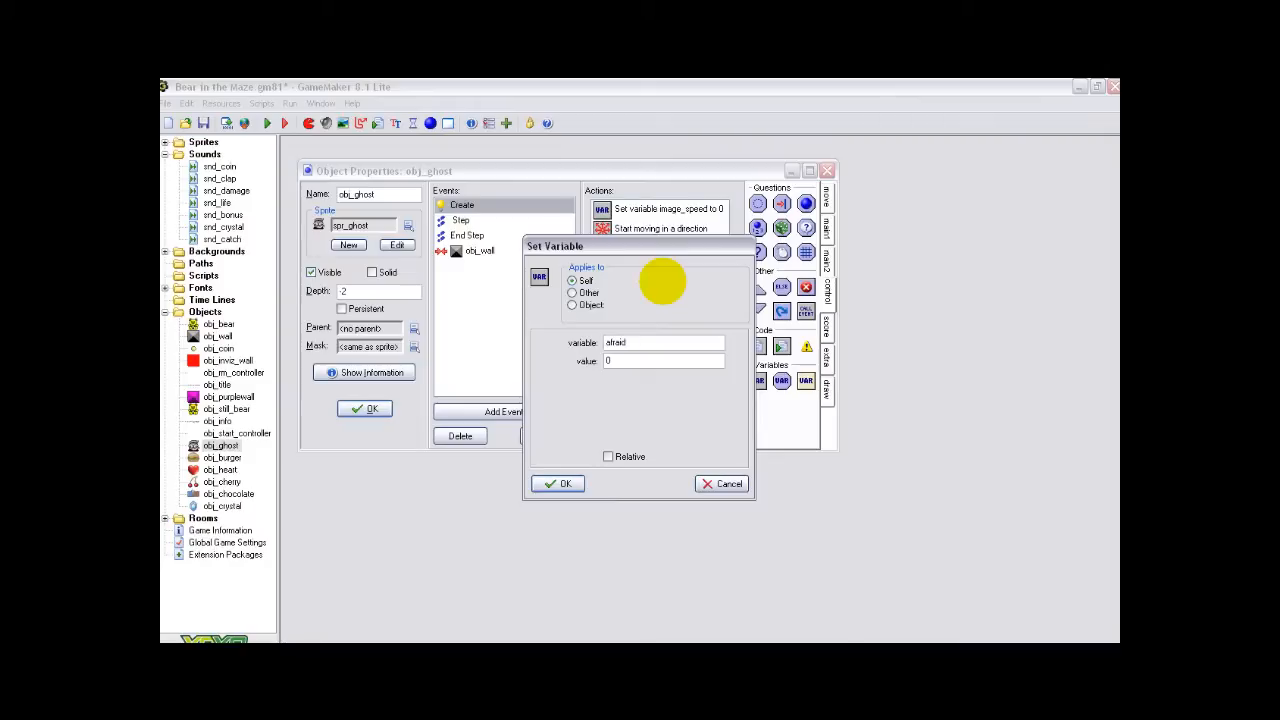
left_click(635, 361)
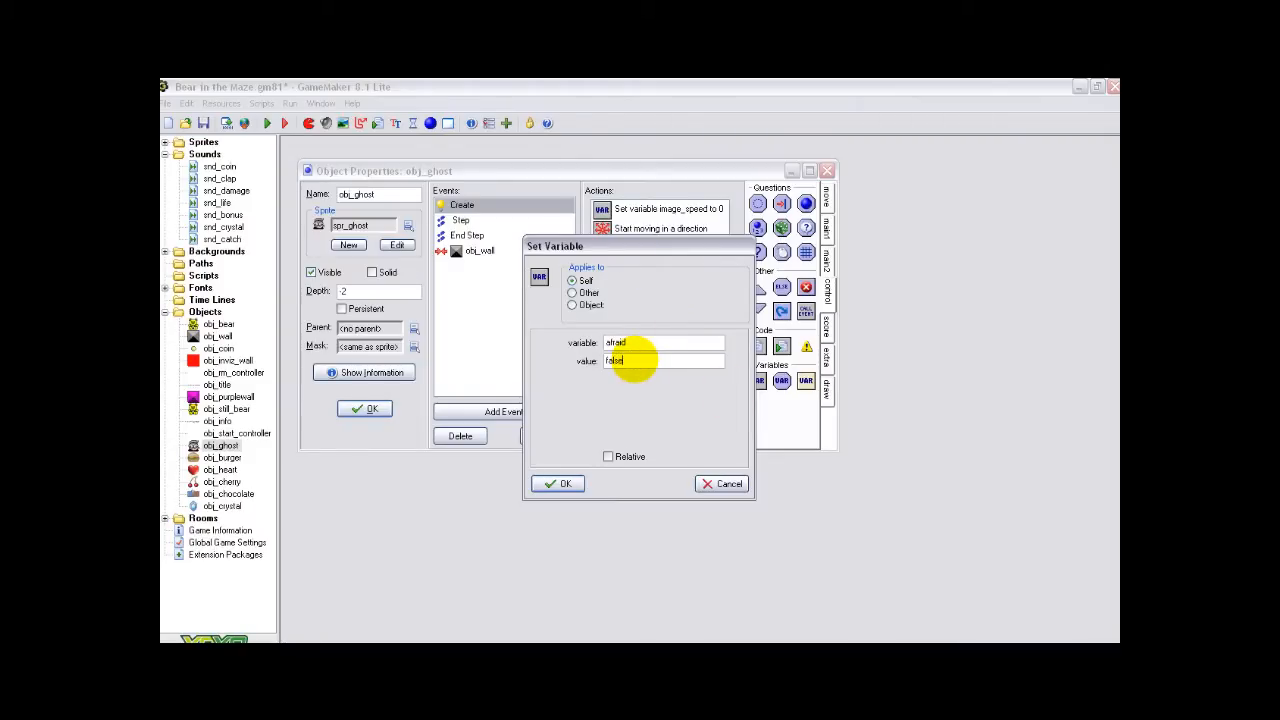
left_click(562, 483)
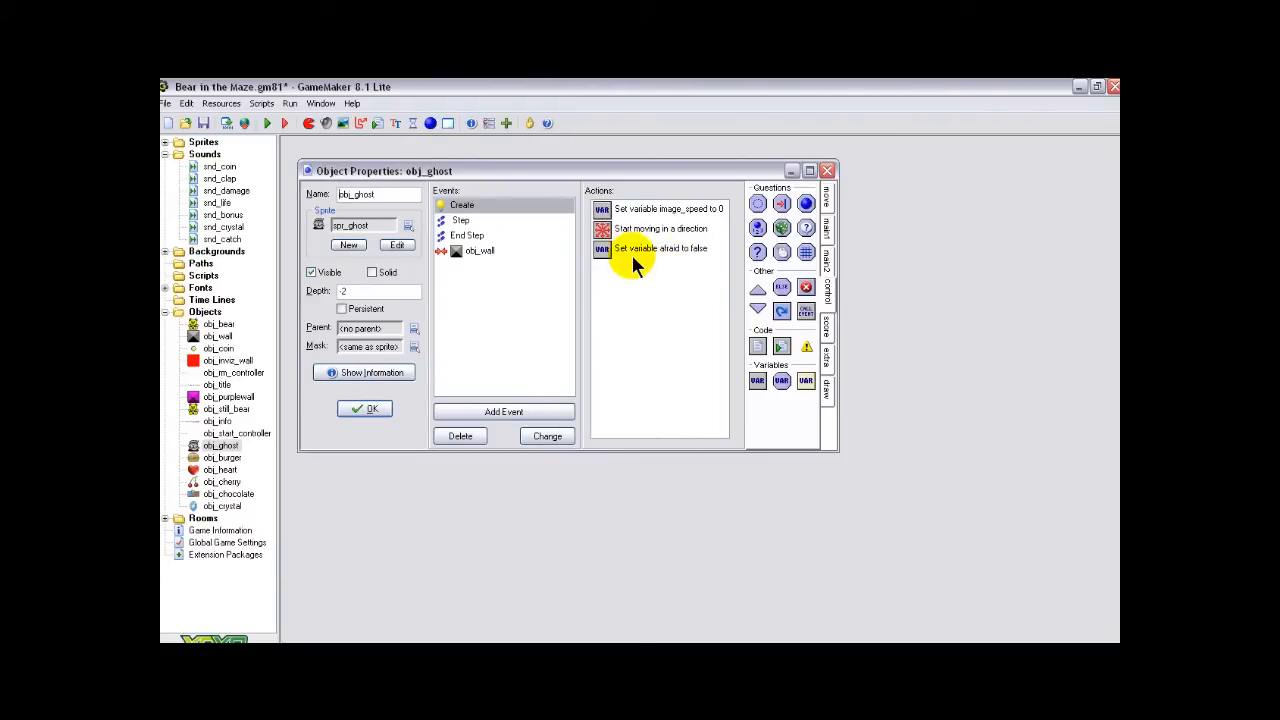
left_click(370, 411)
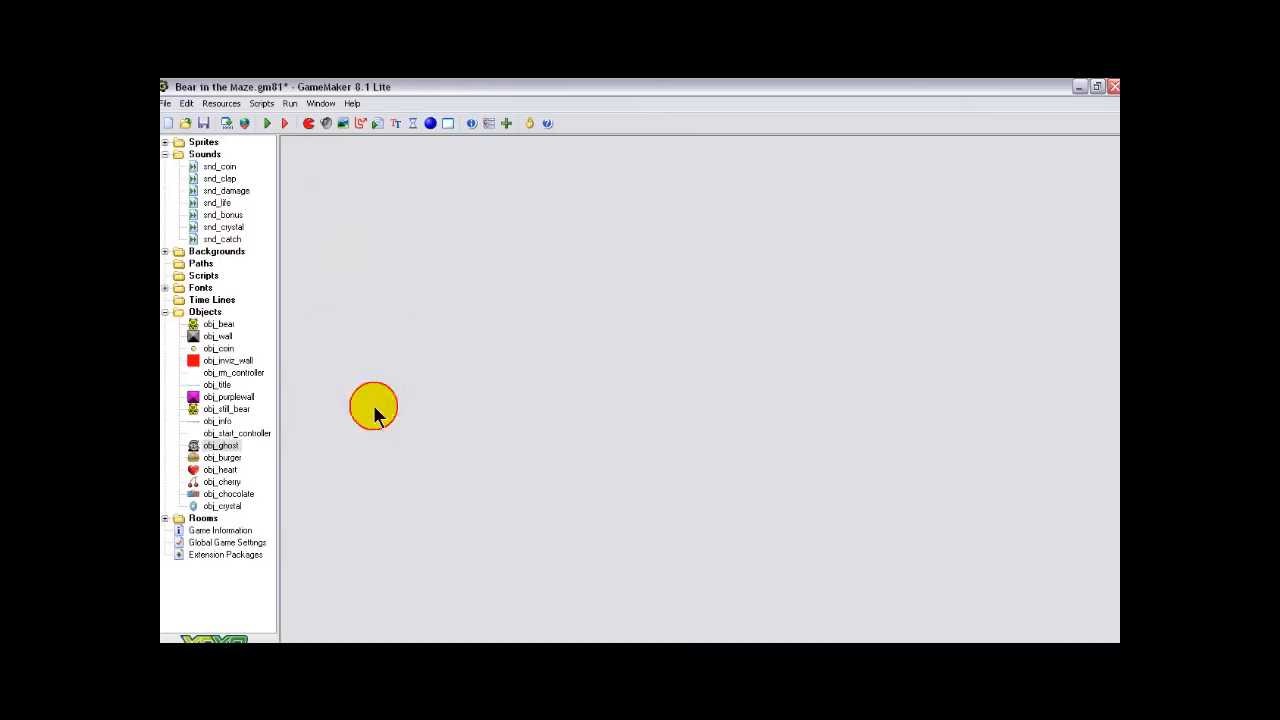
Step: Add a collision event with obj_crystal to obj_bear
double_click(215, 326)
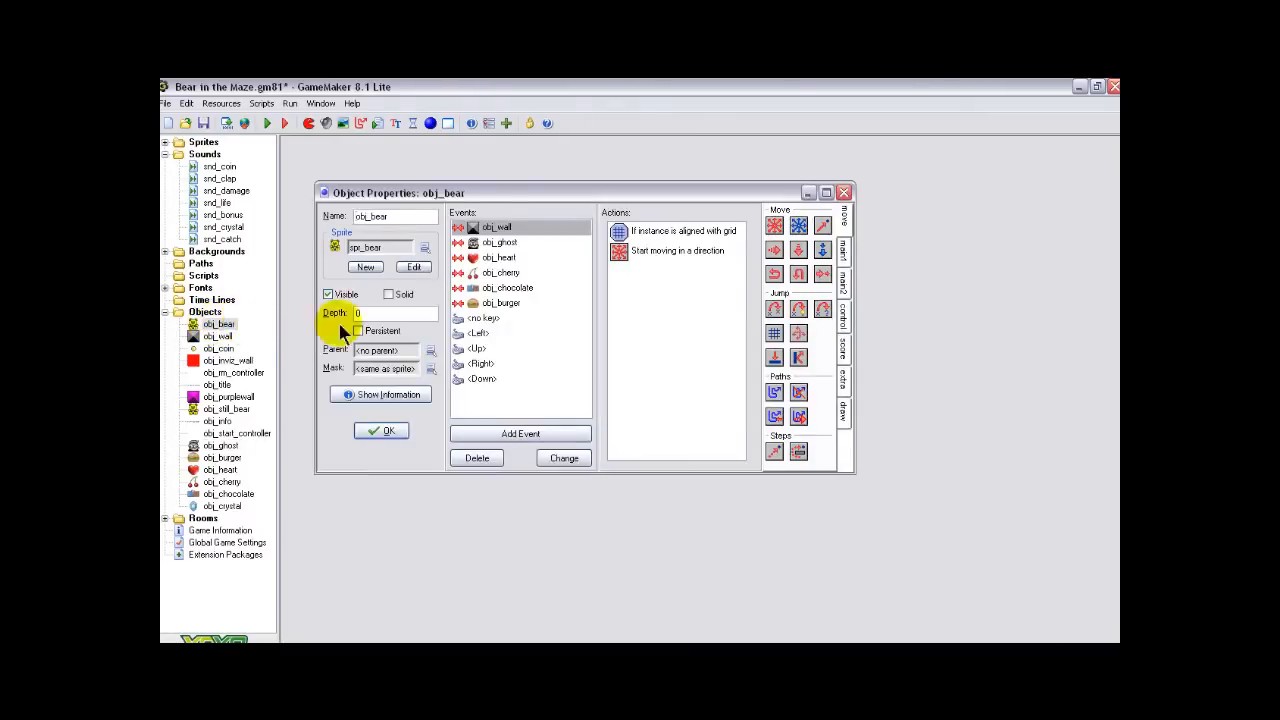
left_click(521, 441)
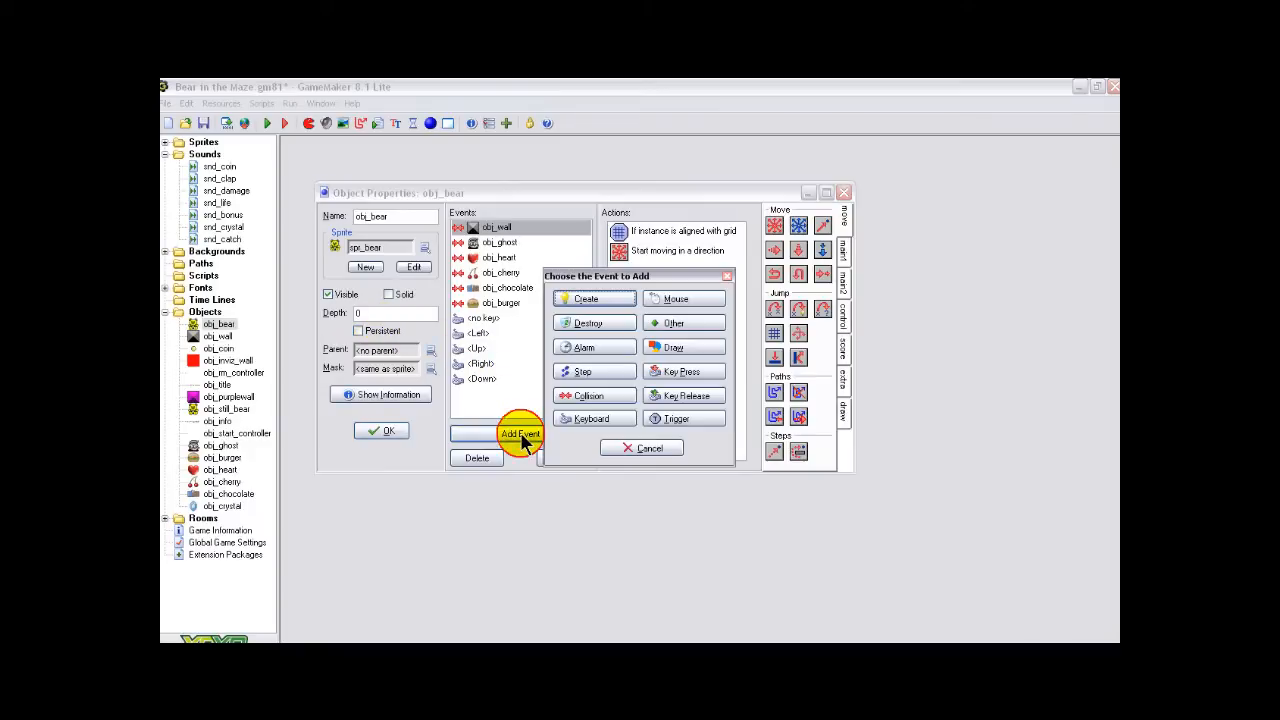
left_click(592, 399)
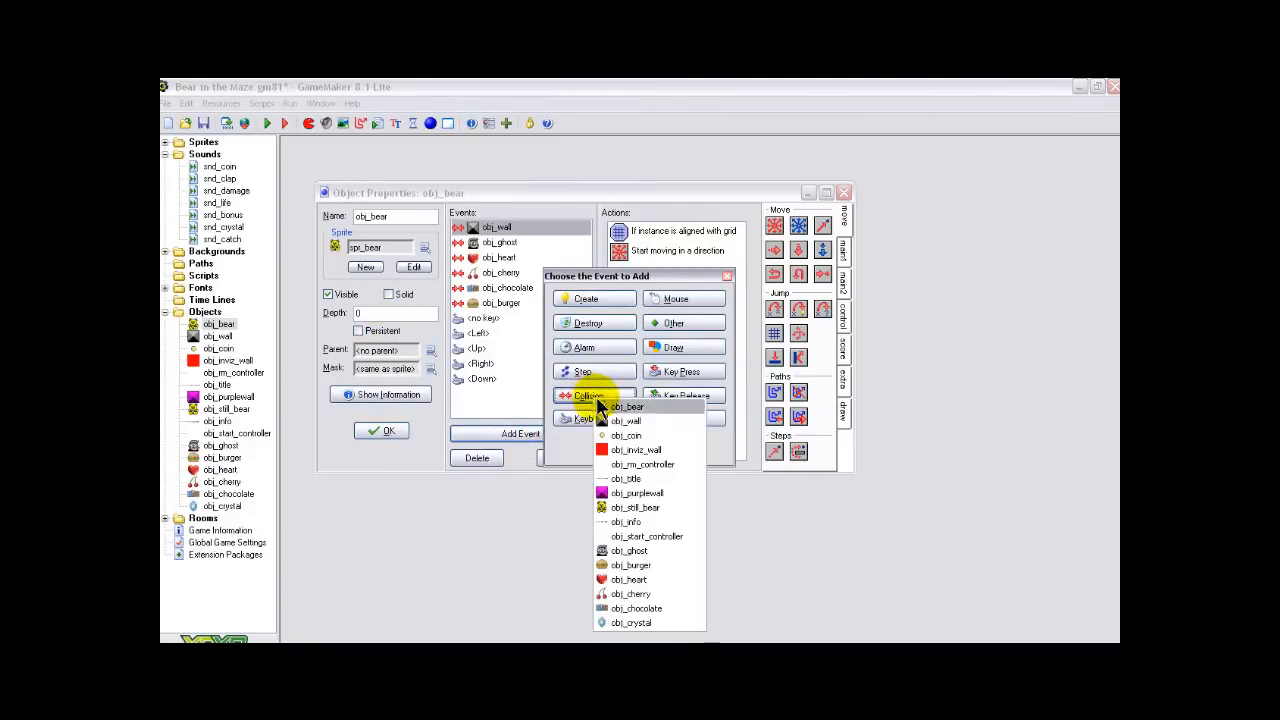
left_click(642, 623)
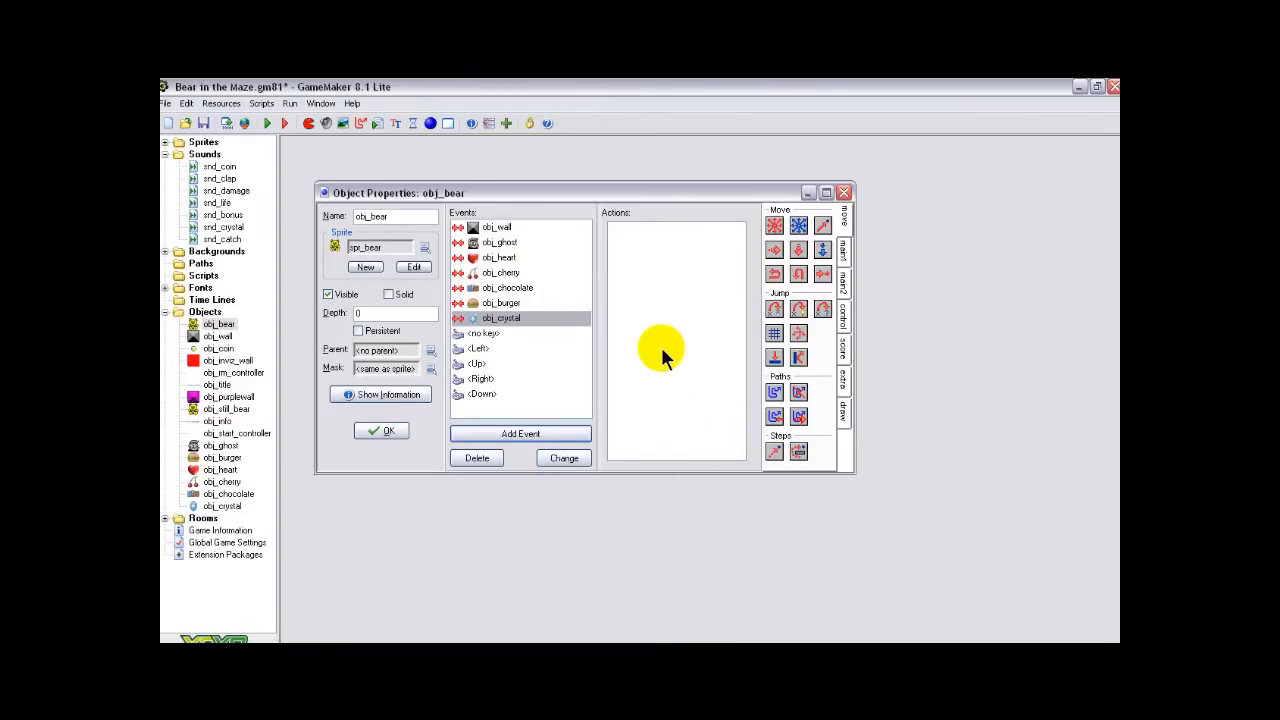
Step: Add a Play Sound action for snd_crystal, with loop false, to the crystal collision event
left_click(844, 248)
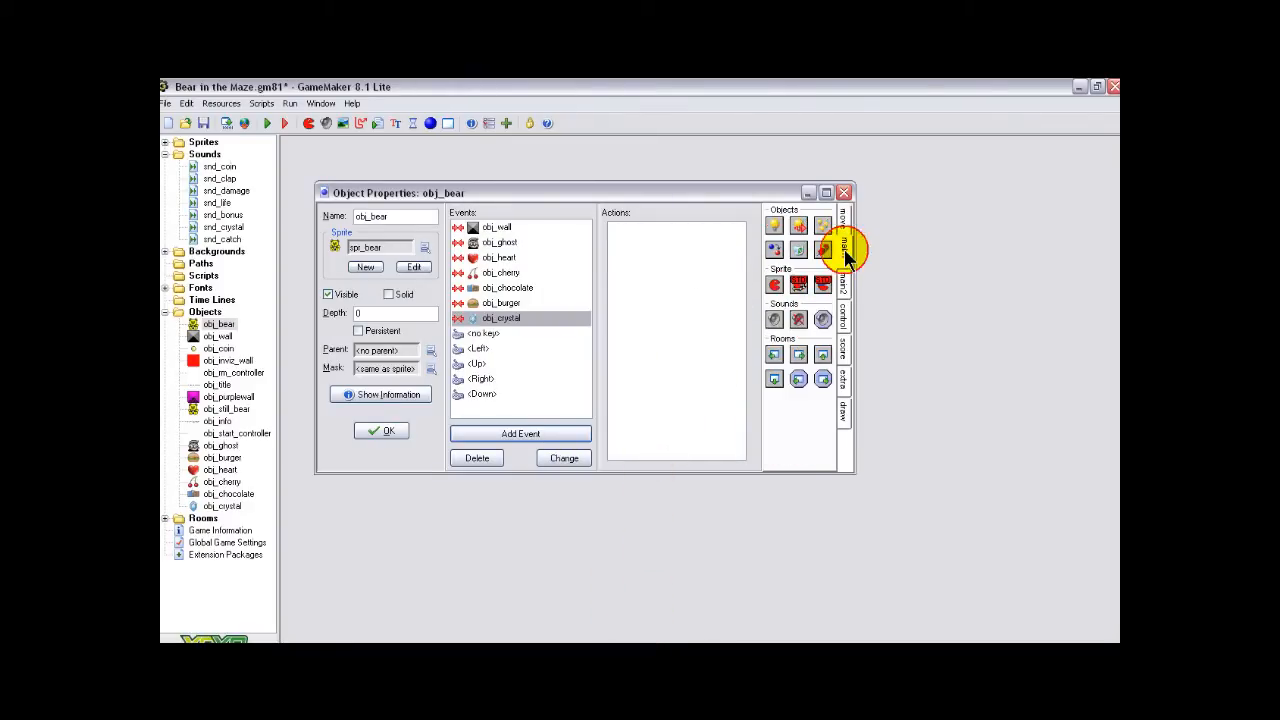
left_click_drag(774, 319, 674, 287)
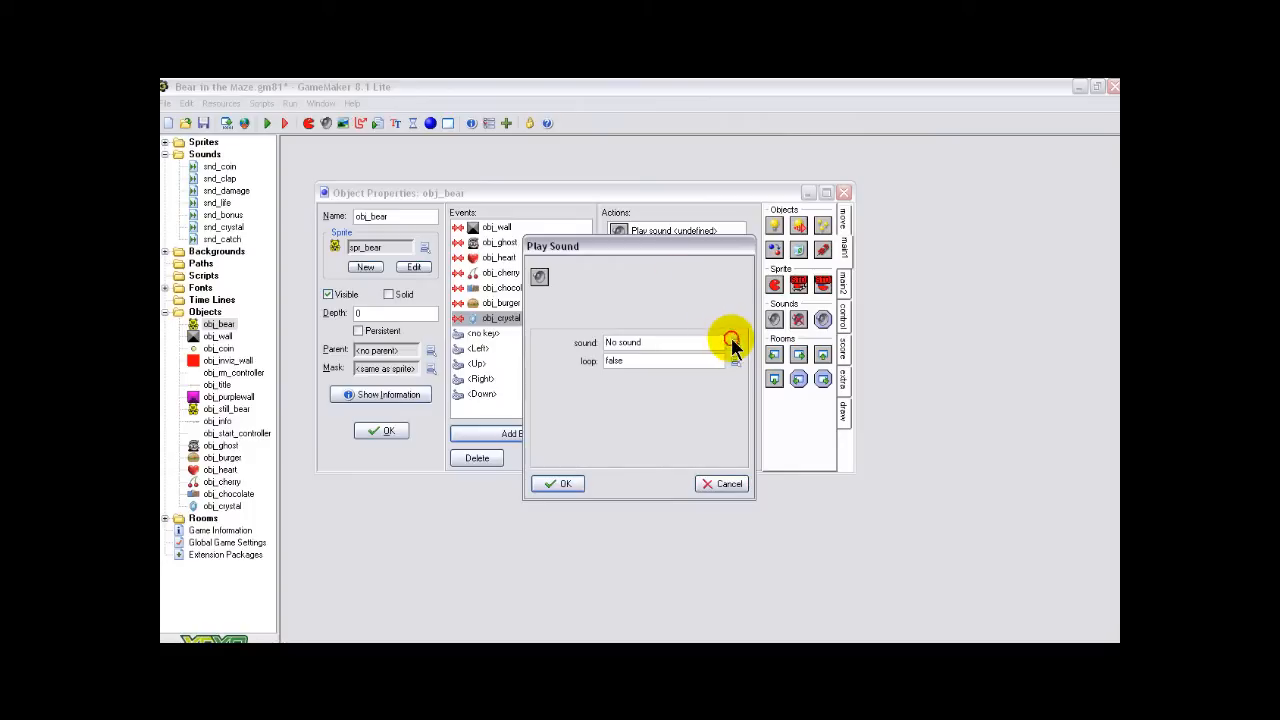
left_click(735, 345)
left_click(772, 435)
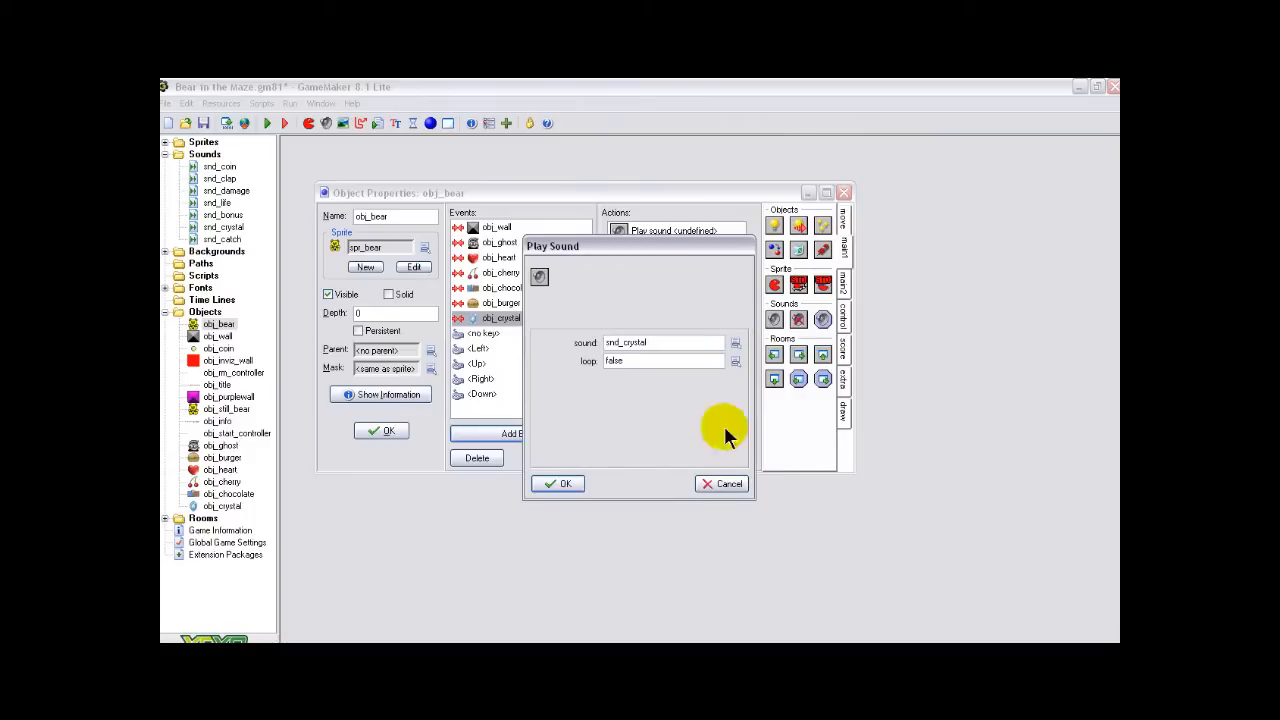
left_click(559, 484)
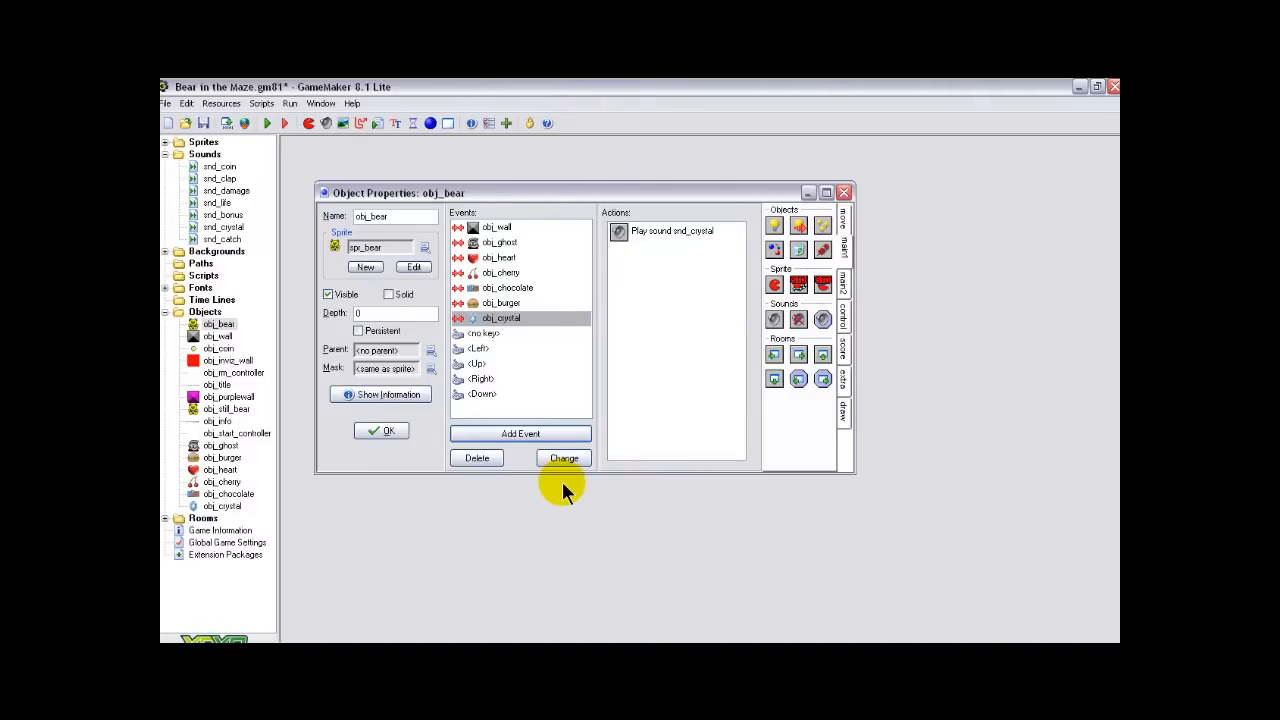
Step: Add a Destroy Instance action applied to Other in the crystal collision event
left_click_drag(800, 250, 637, 261)
left_click(570, 293)
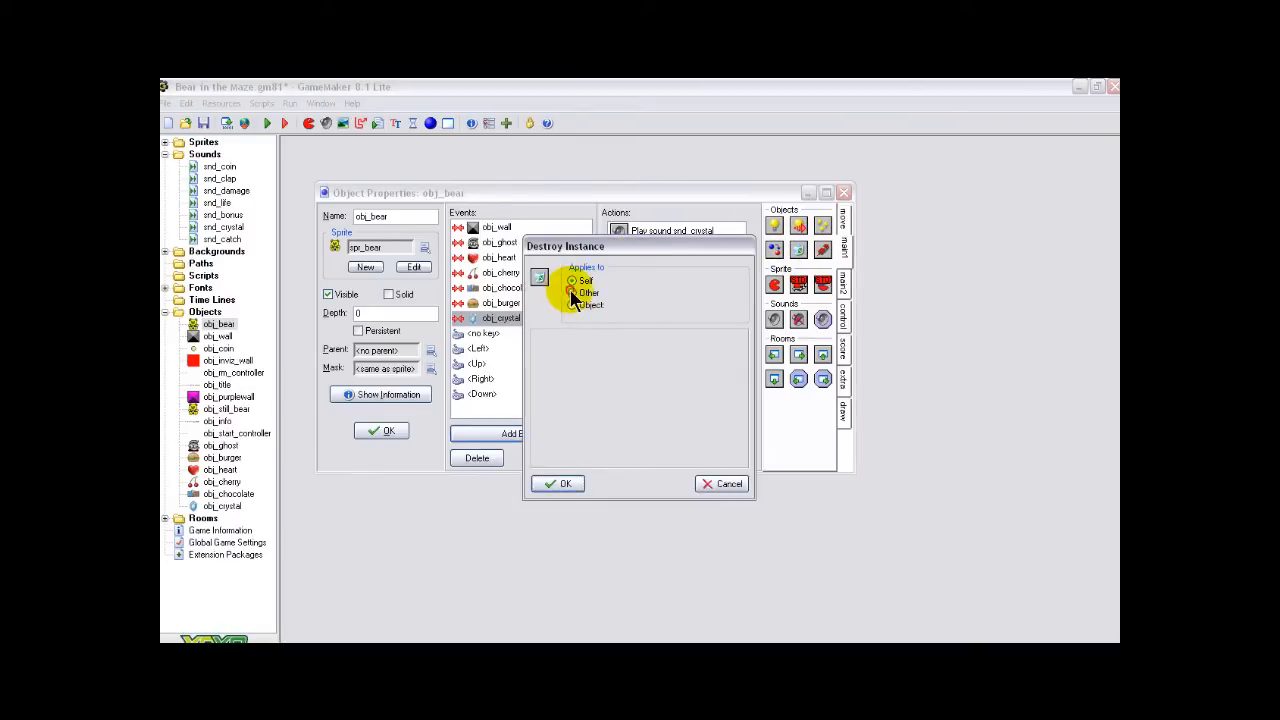
left_click(566, 484)
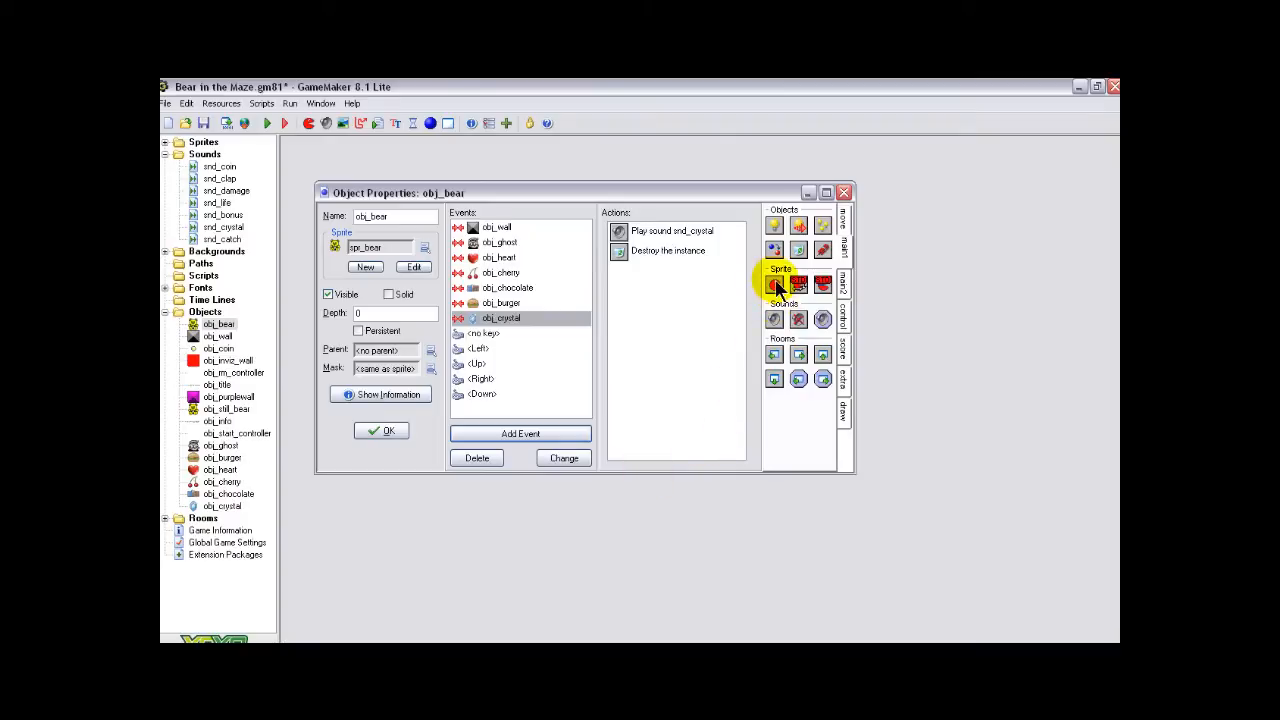
Step: Add a Change Sprite action to the crystal collision, applied to obj_ghost with the sprite spr_afraid_ghost
left_click_drag(628, 289, 623, 286)
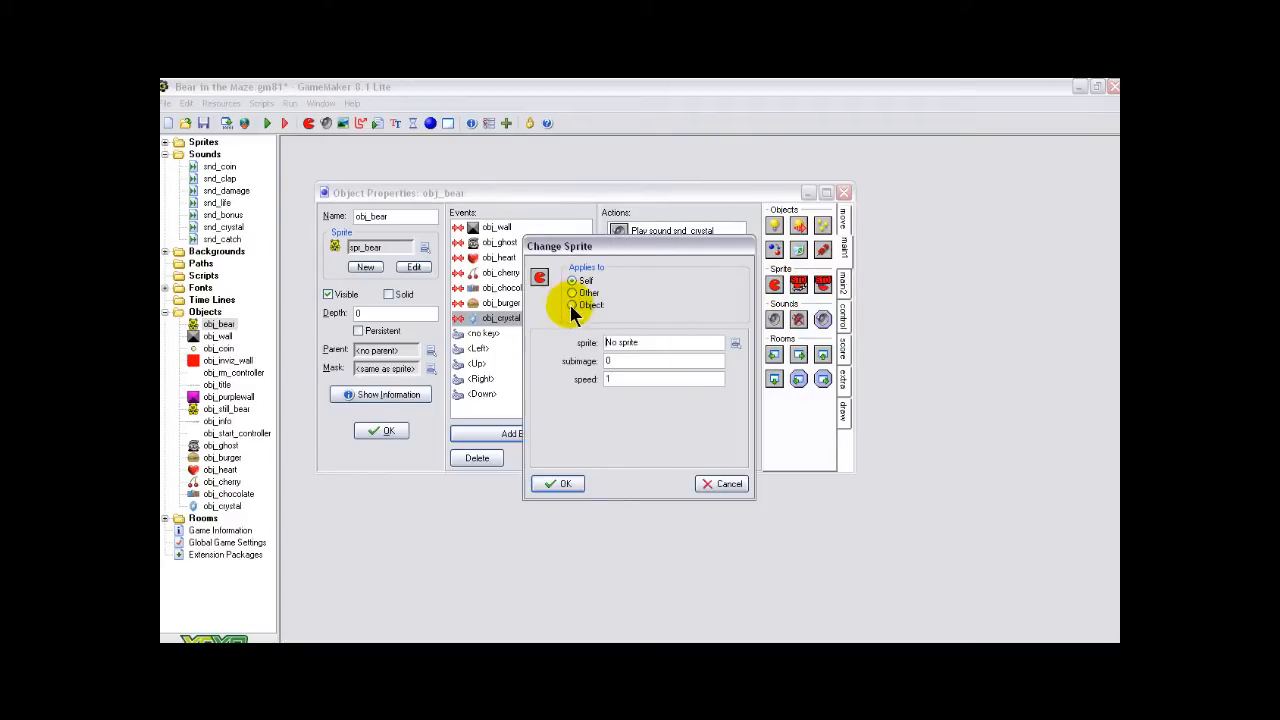
left_click(571, 305)
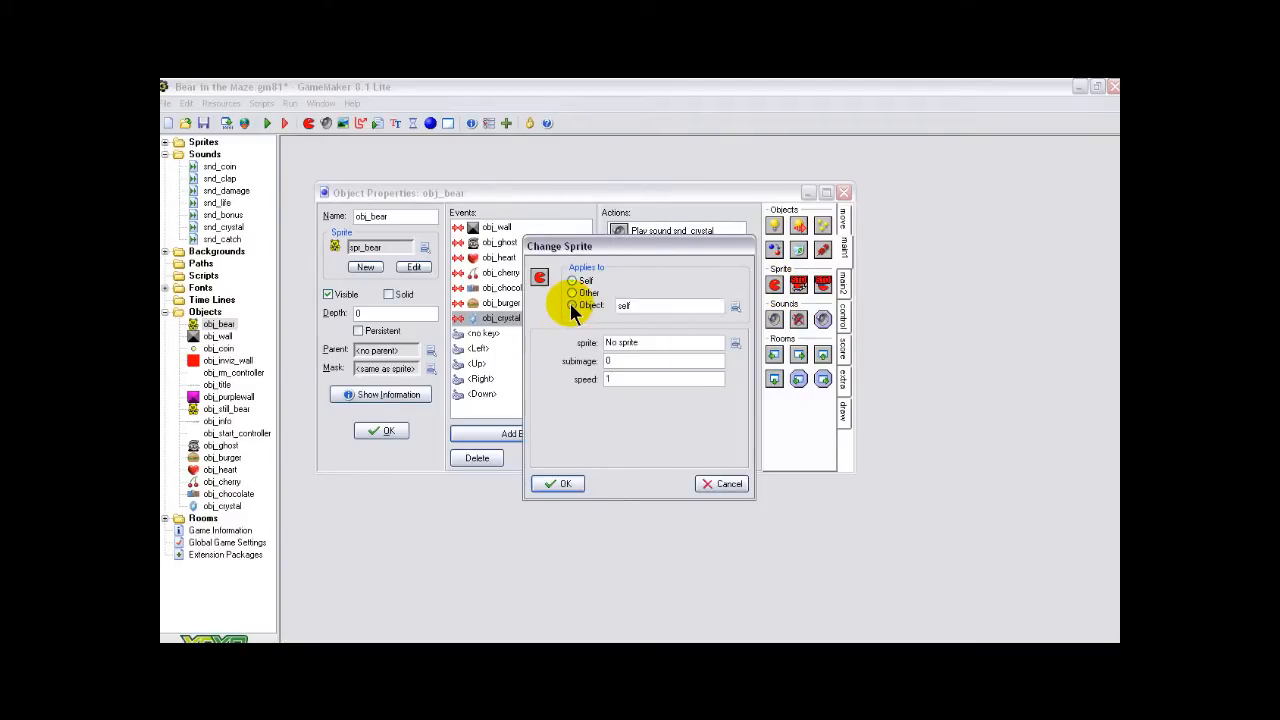
left_click(735, 305)
left_click(768, 456)
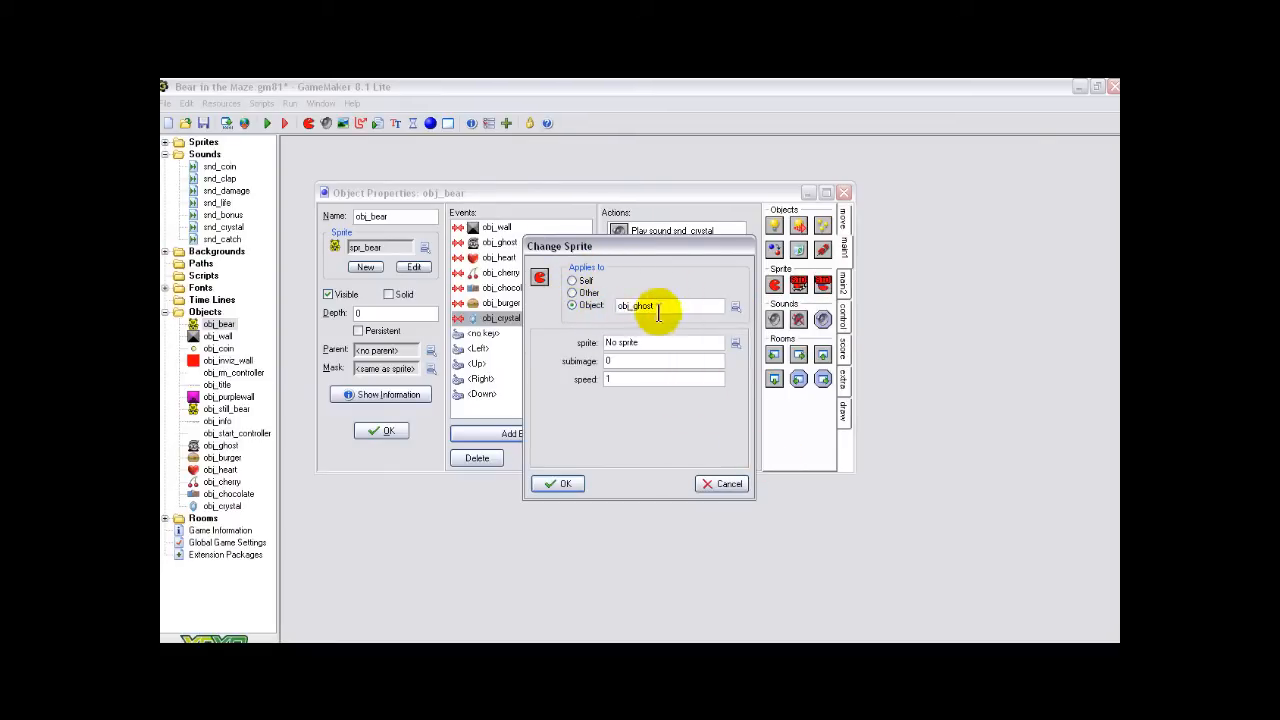
left_click(736, 343)
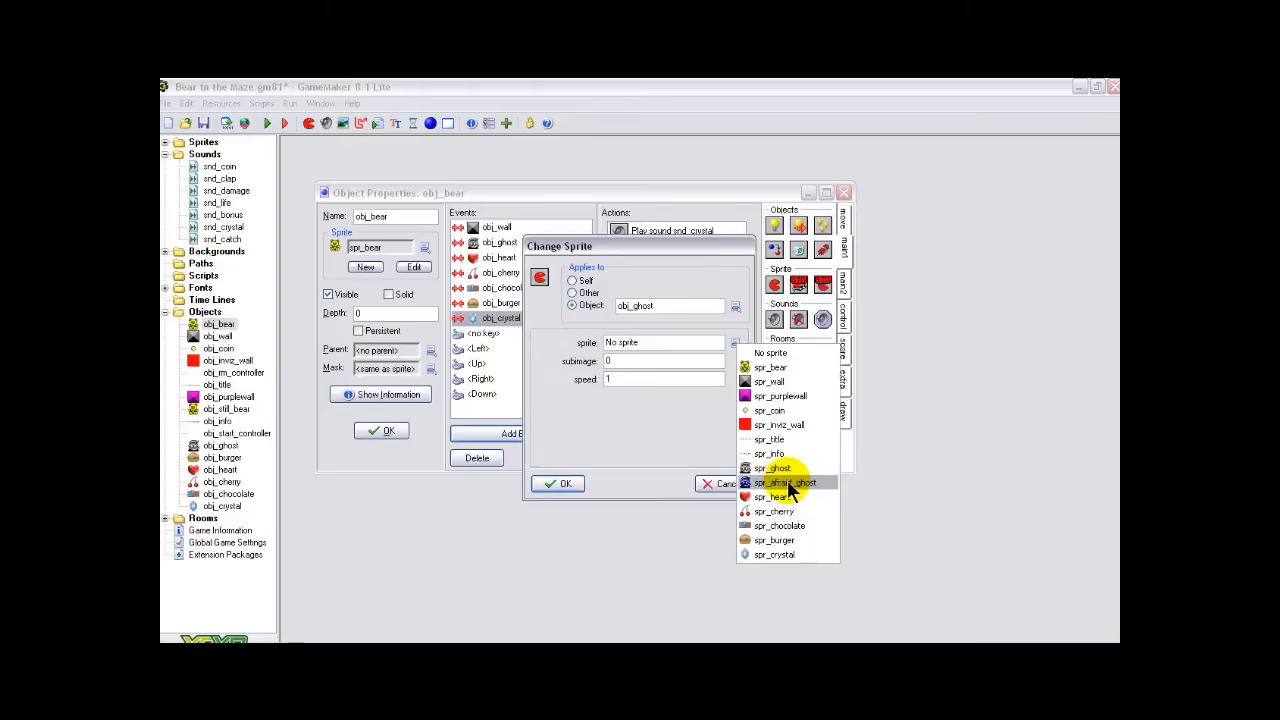
left_click(786, 483)
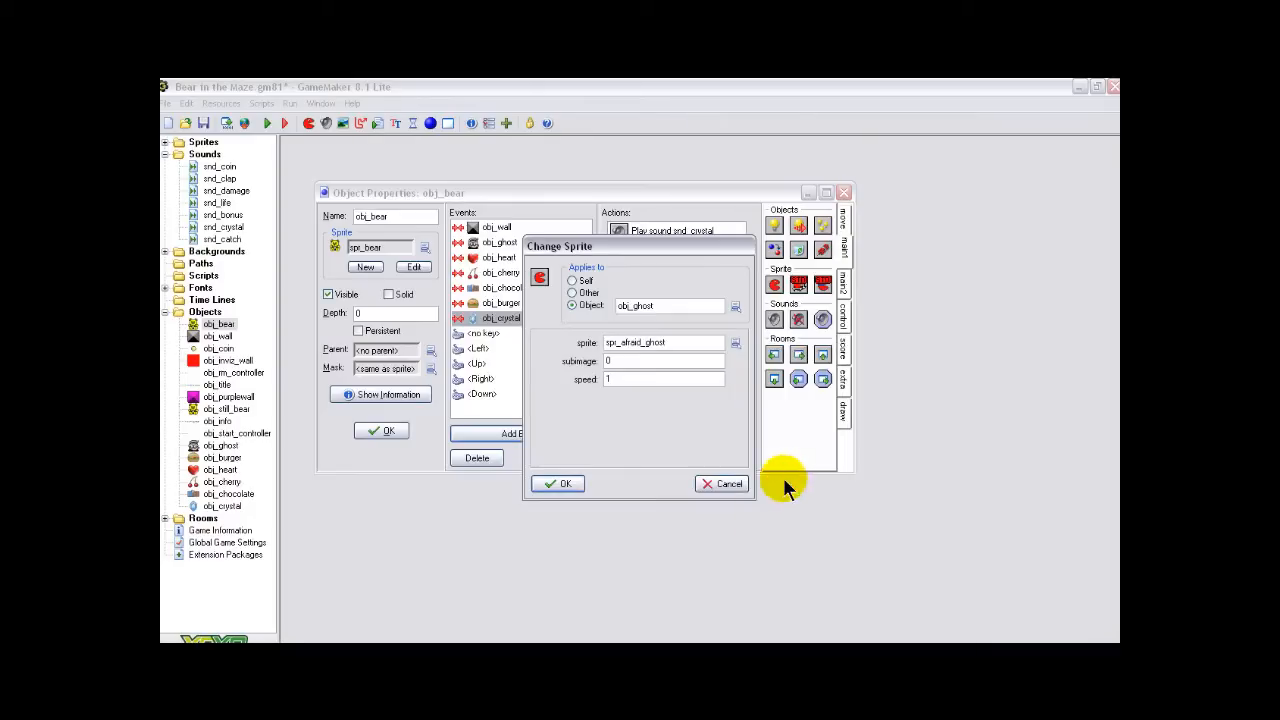
Step: Set the sprite change's subimage to -1 and its speed to 0, and accept the action
left_click(620, 362)
key("BackSpace")
type("-1")
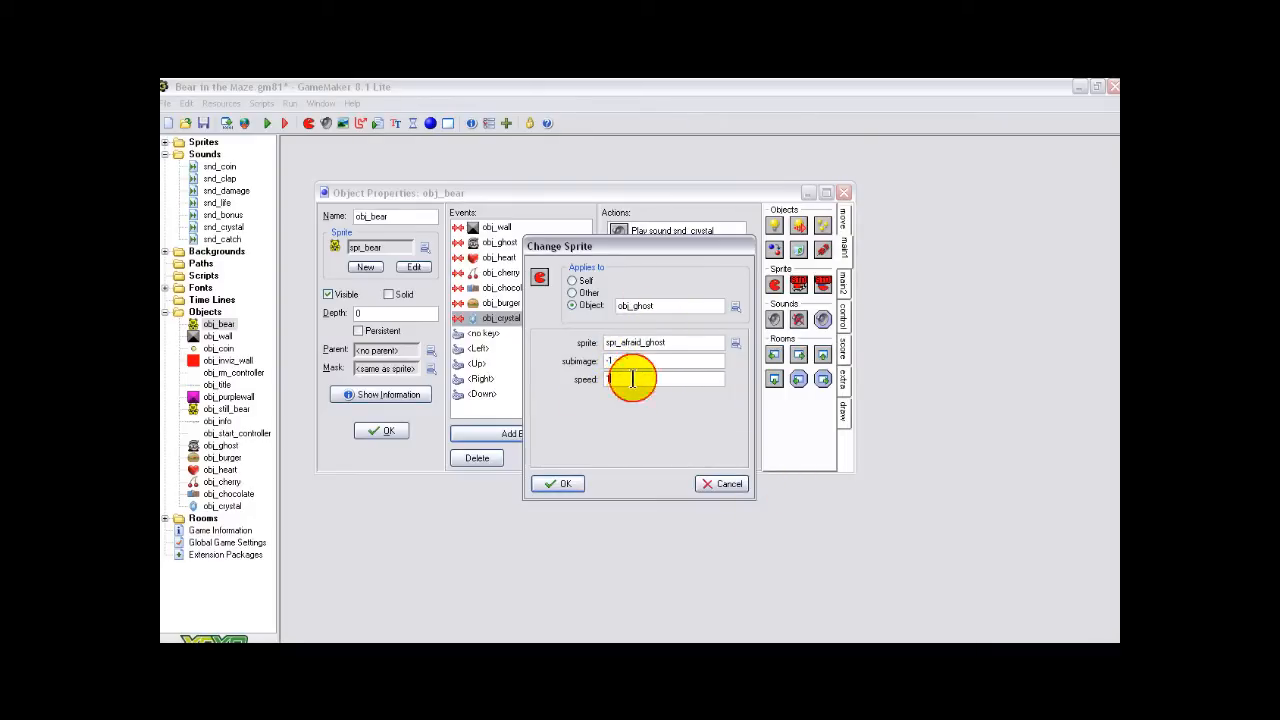
left_click(632, 379)
key("BackSpace")
type("0")
left_click(566, 484)
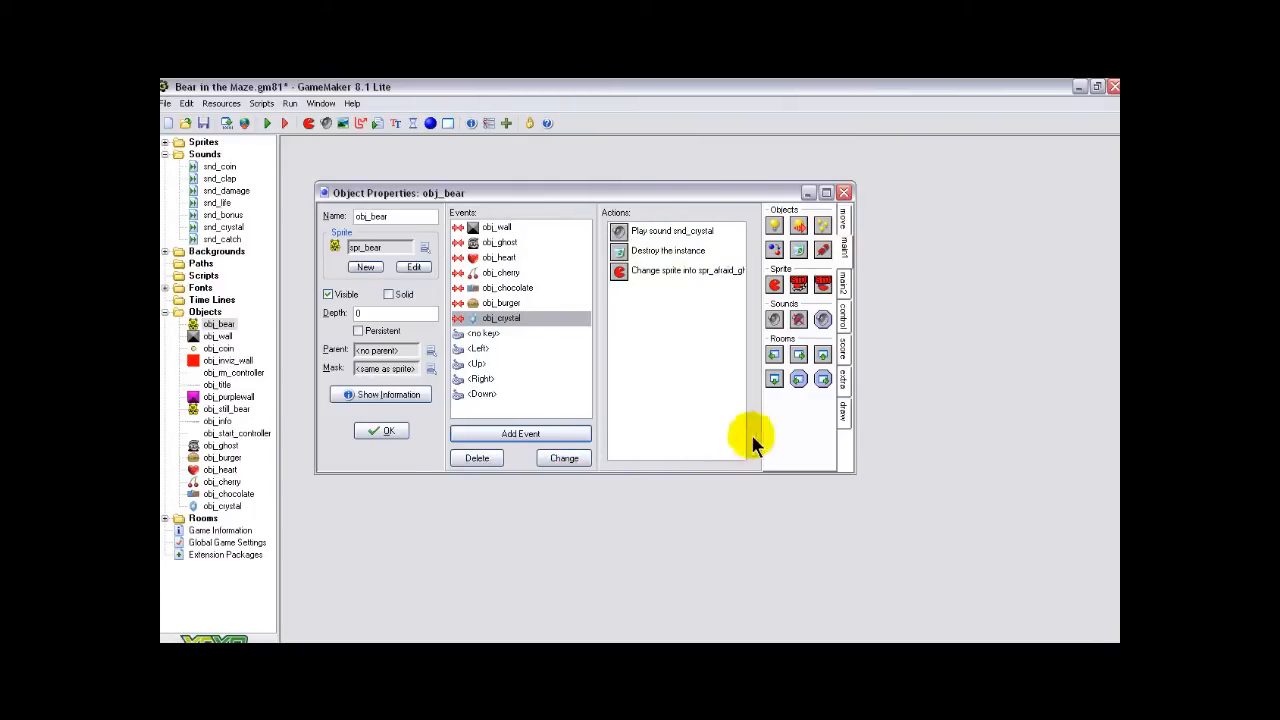
Step: Add a Set Variable action to the crystal collision that sets afraid to true
left_click(843, 312)
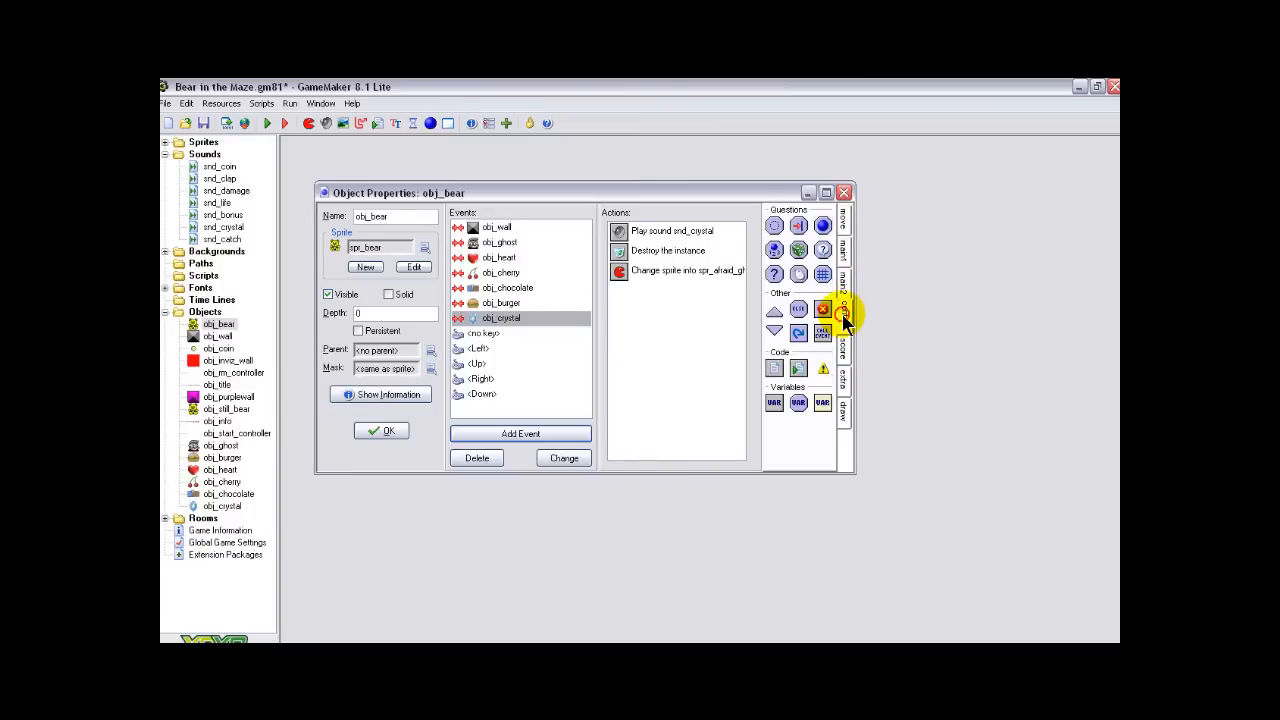
left_click_drag(775, 403, 632, 298)
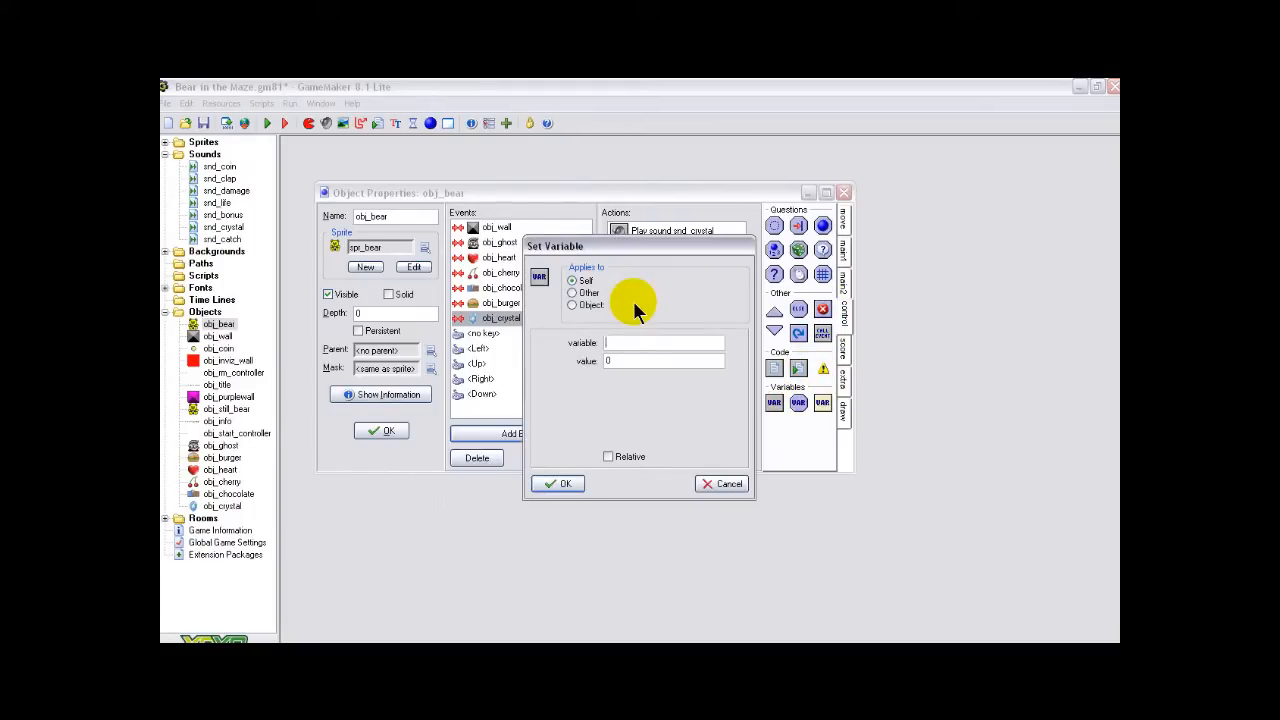
type("afraid")
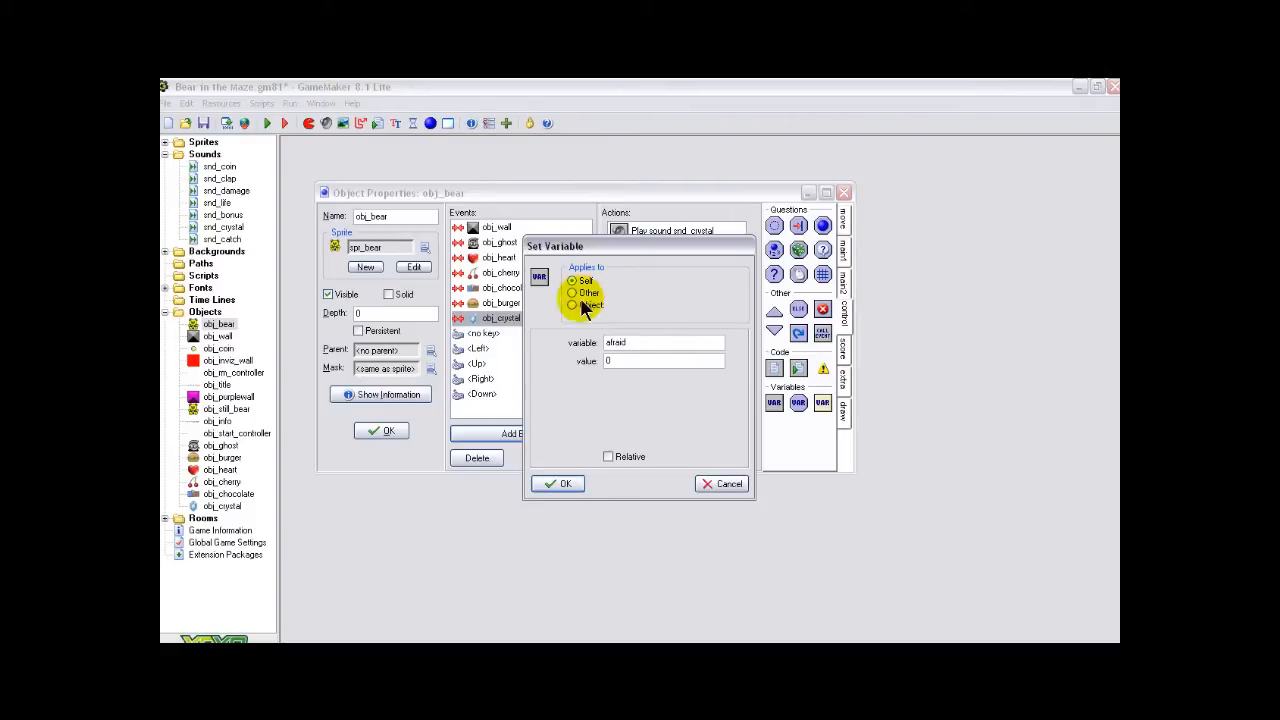
left_click(620, 362)
key("BackSpace")
type("tru")
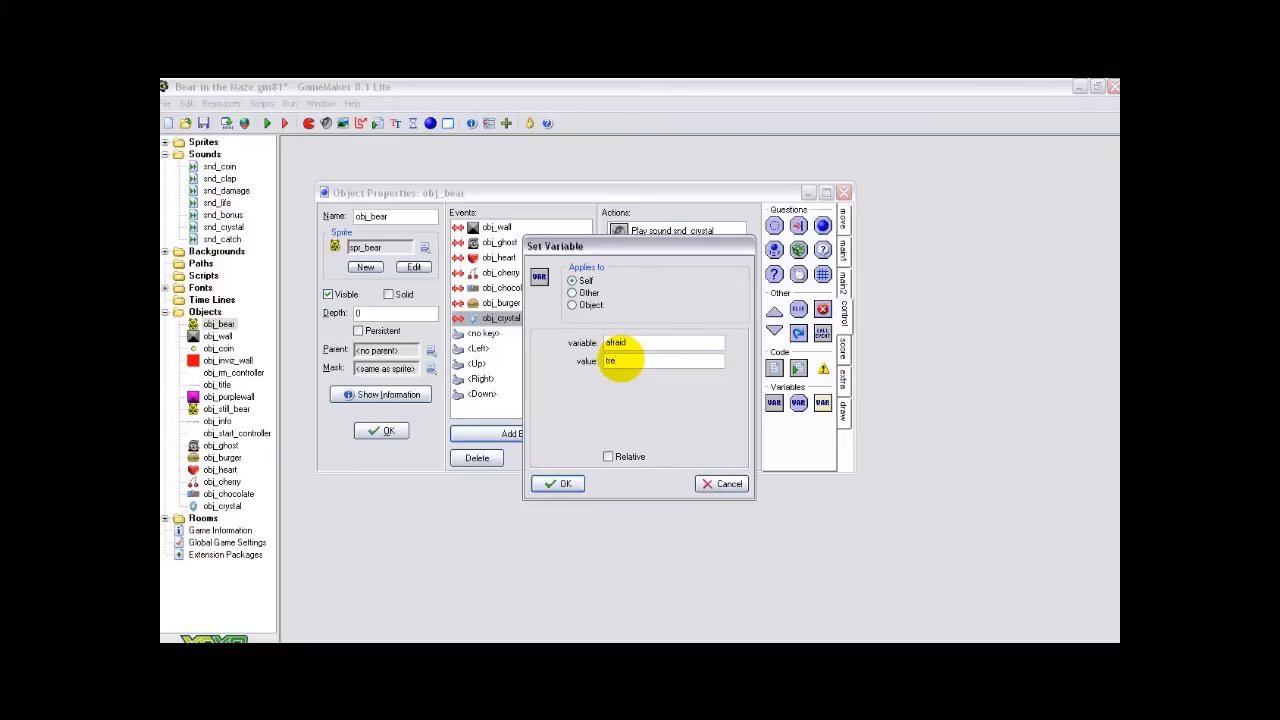
type("e")
left_click(565, 484)
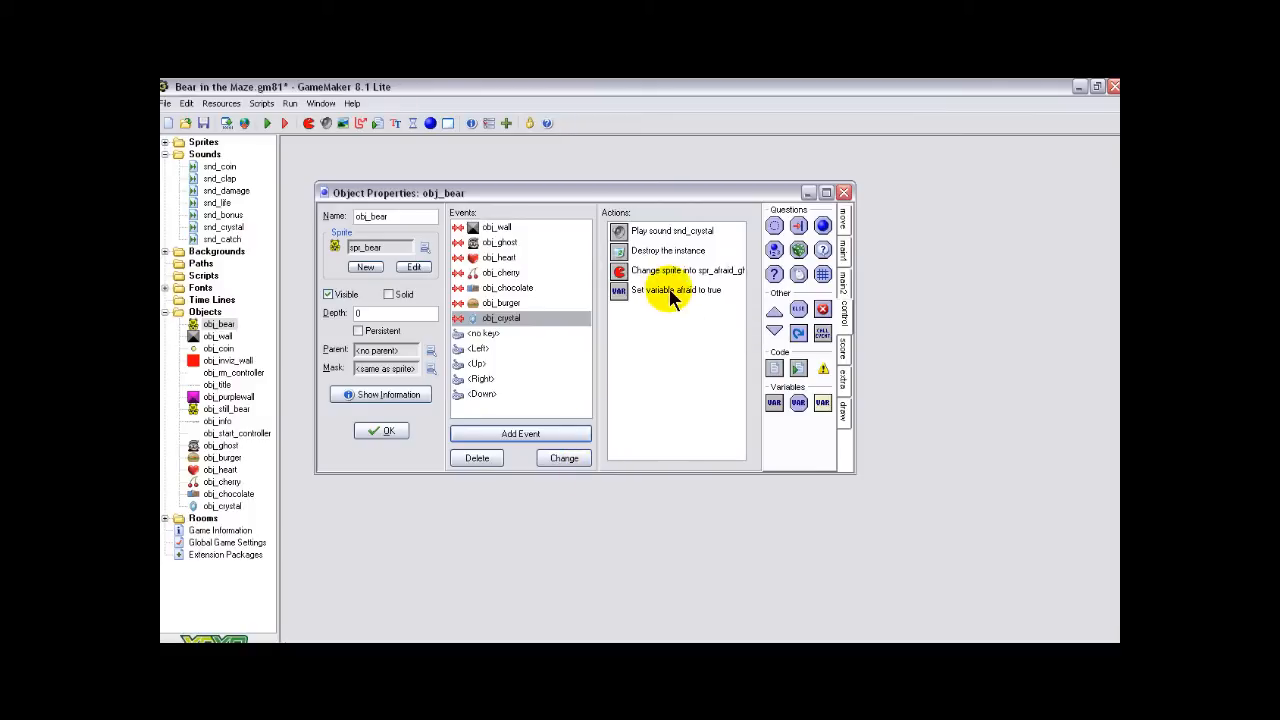
Step: Make the action that sets afraid to true apply to obj_ghost
double_click(669, 290)
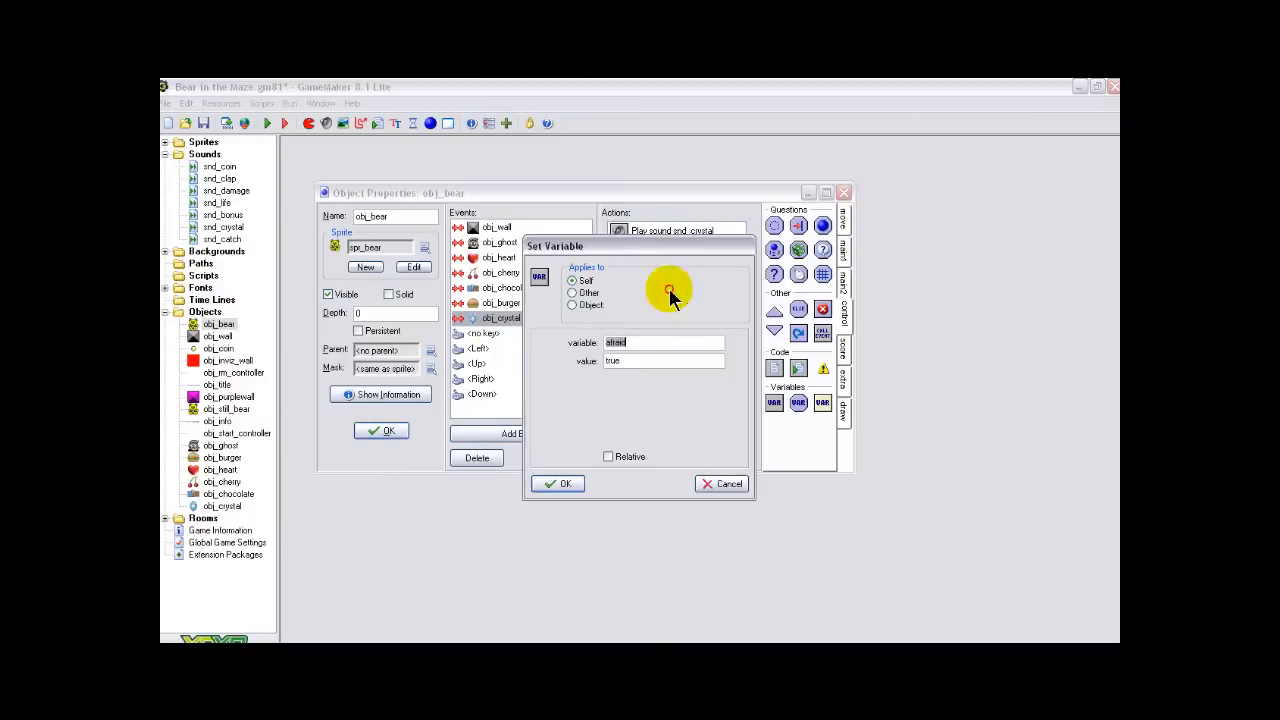
left_click(572, 305)
left_click(735, 306)
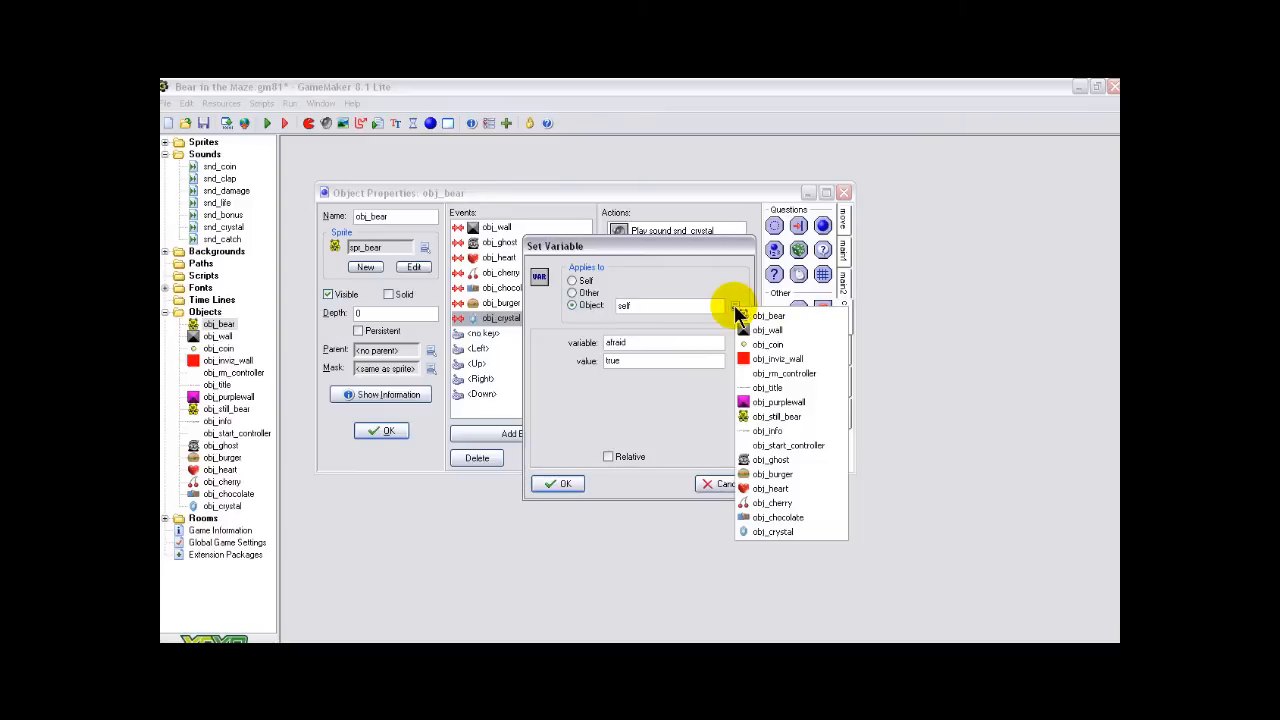
left_click(765, 460)
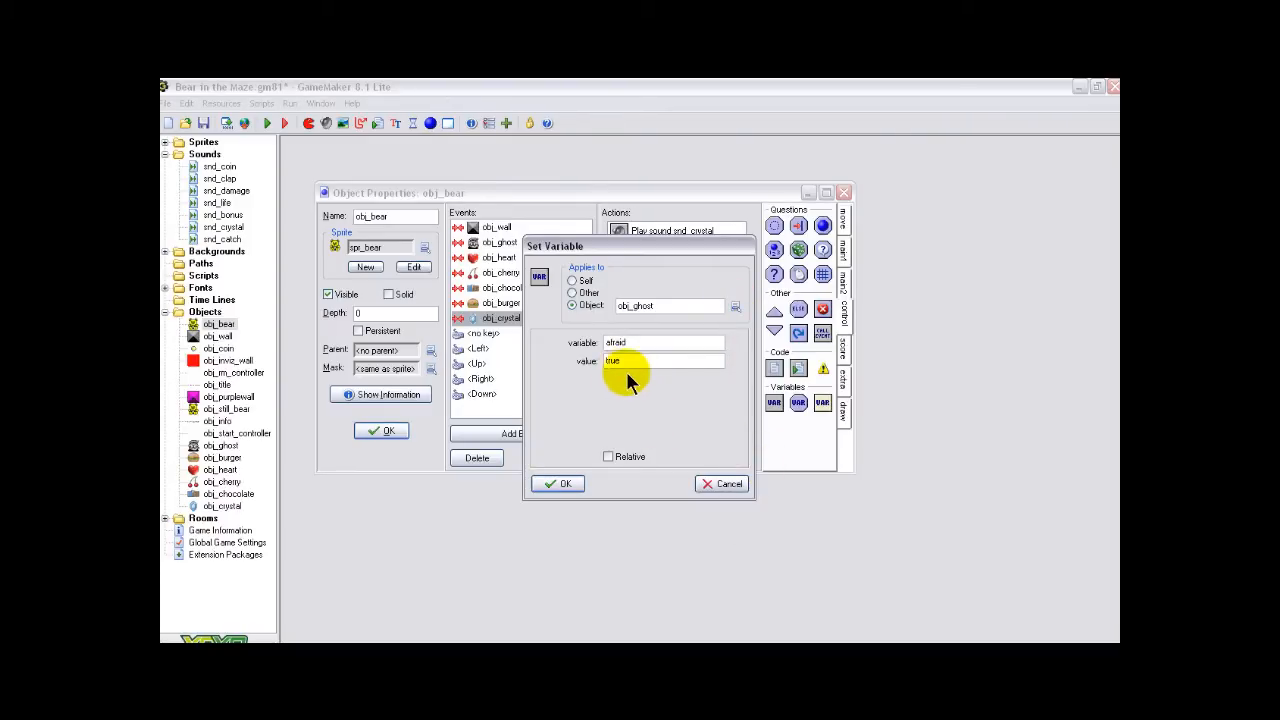
left_click(563, 483)
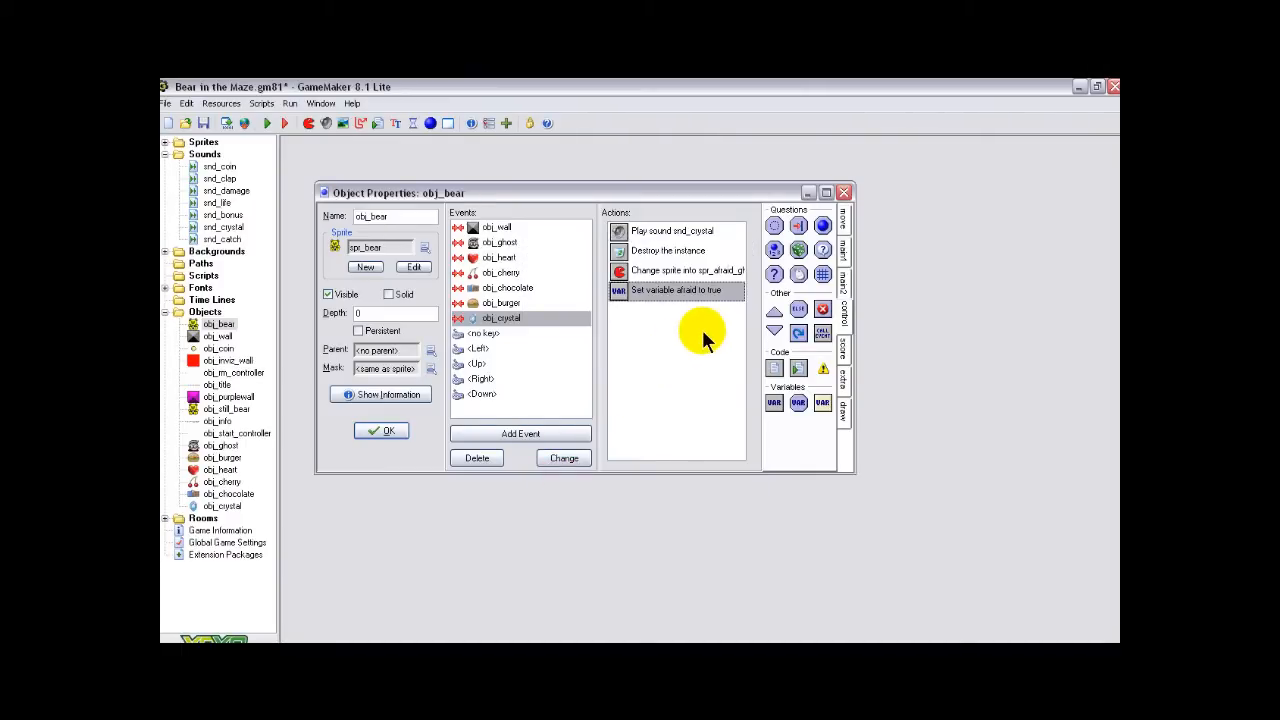
Step: Add a Set Alarm action to the crystal collision, with 160 steps in Alarm 0, applied to obj_ghost, and accept the bear object
left_click(841, 247)
left_click(844, 276)
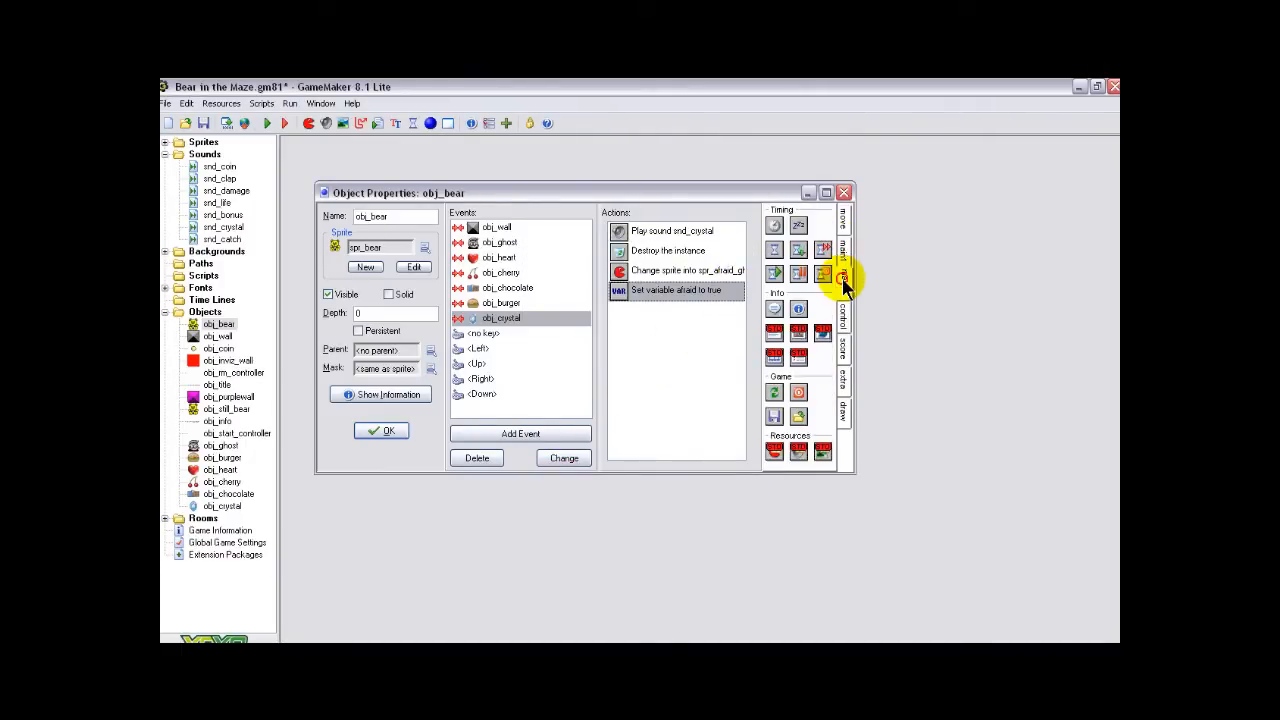
left_click_drag(780, 232, 628, 341)
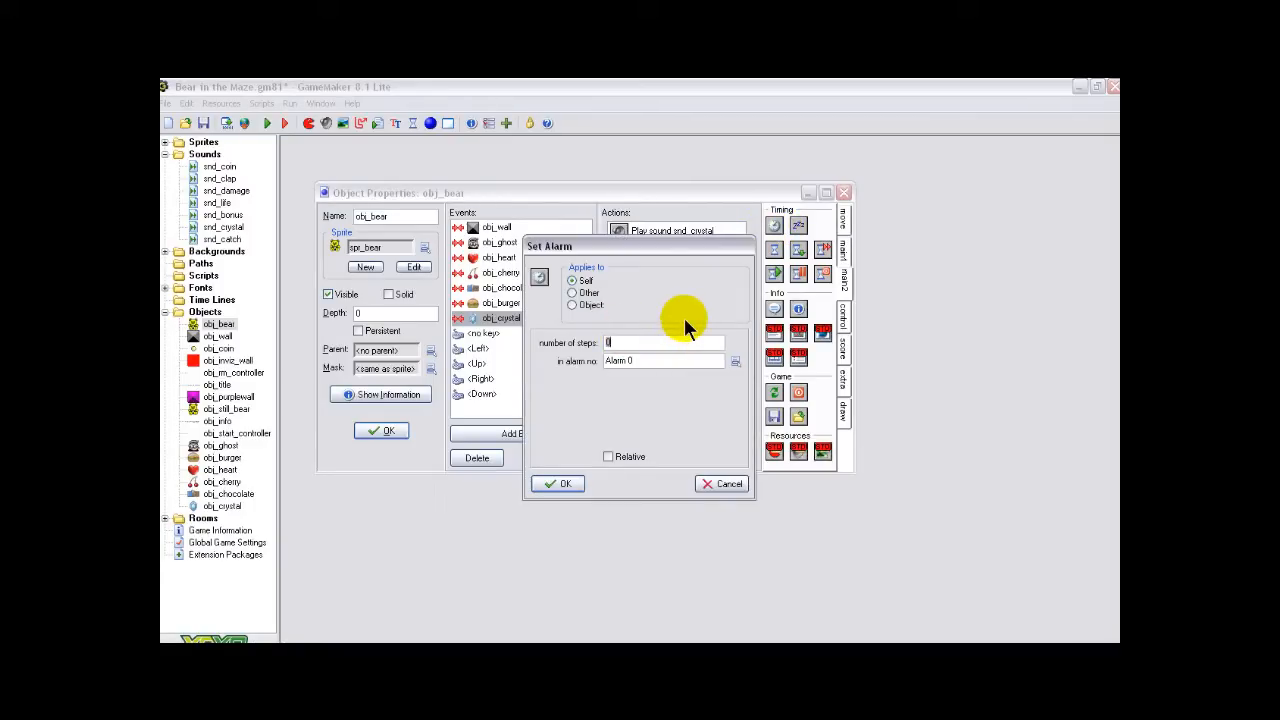
type("160")
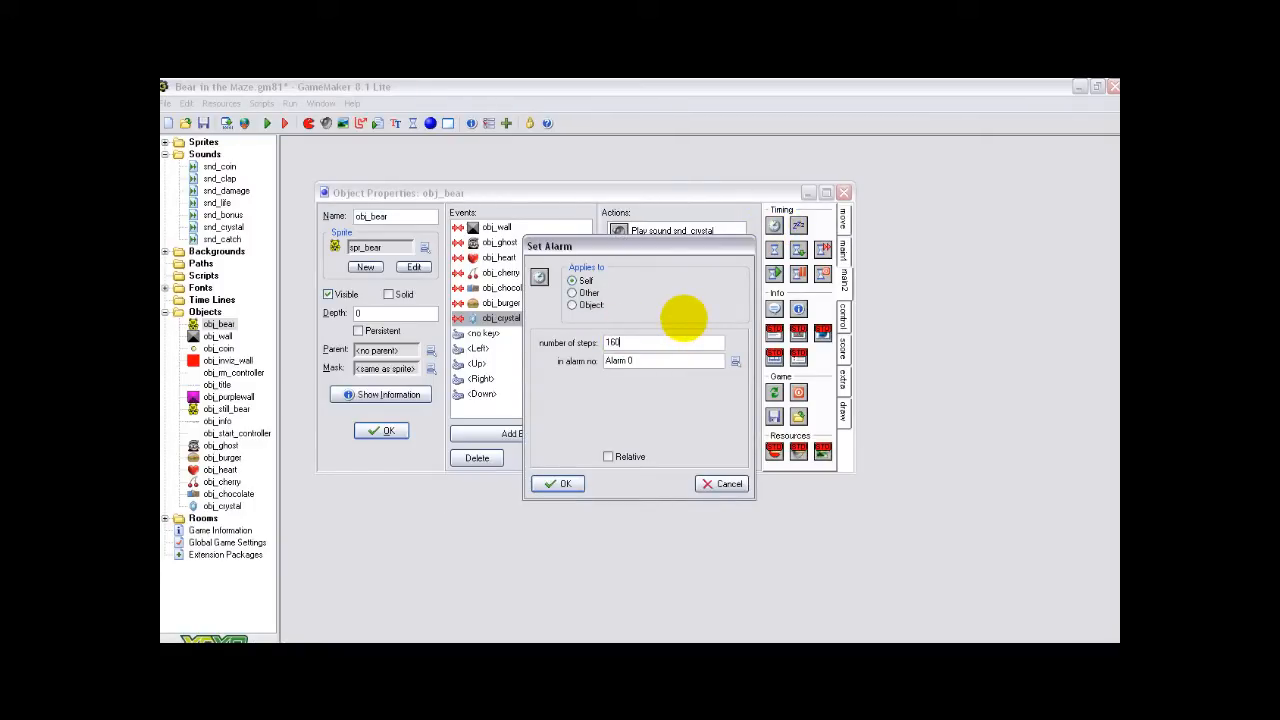
left_click(573, 304)
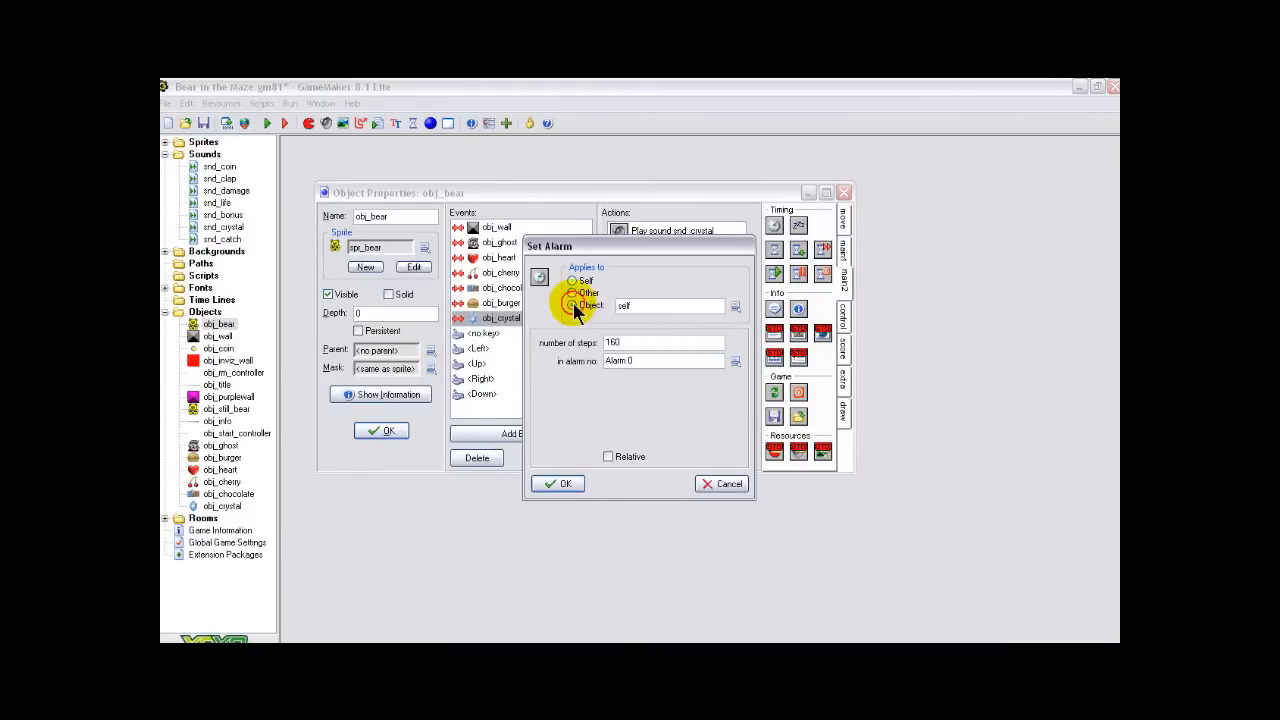
left_click(736, 306)
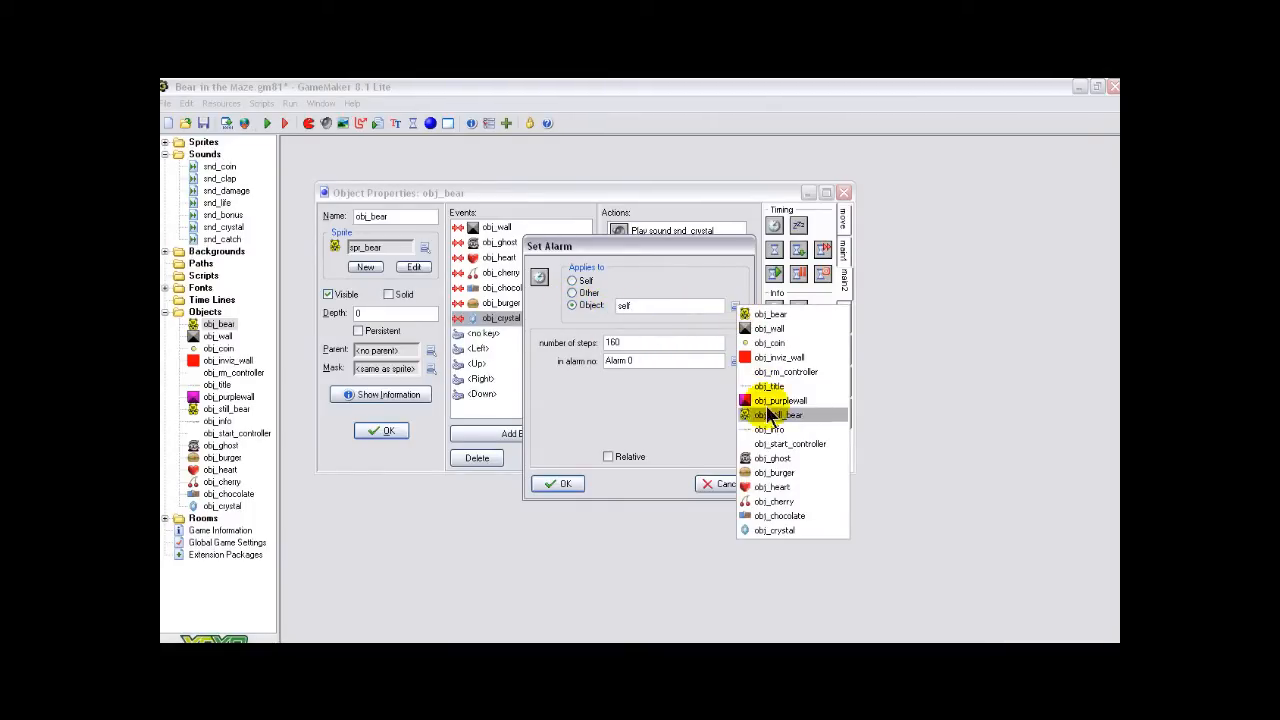
left_click(771, 458)
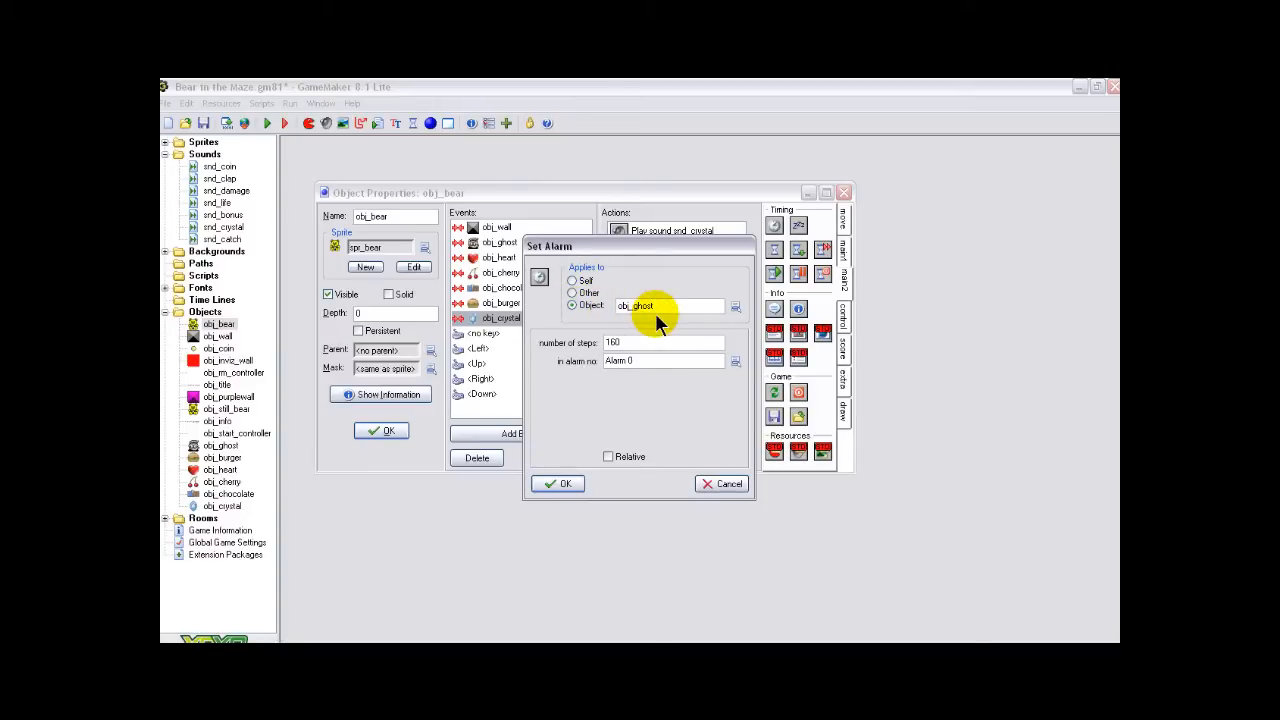
left_click(560, 485)
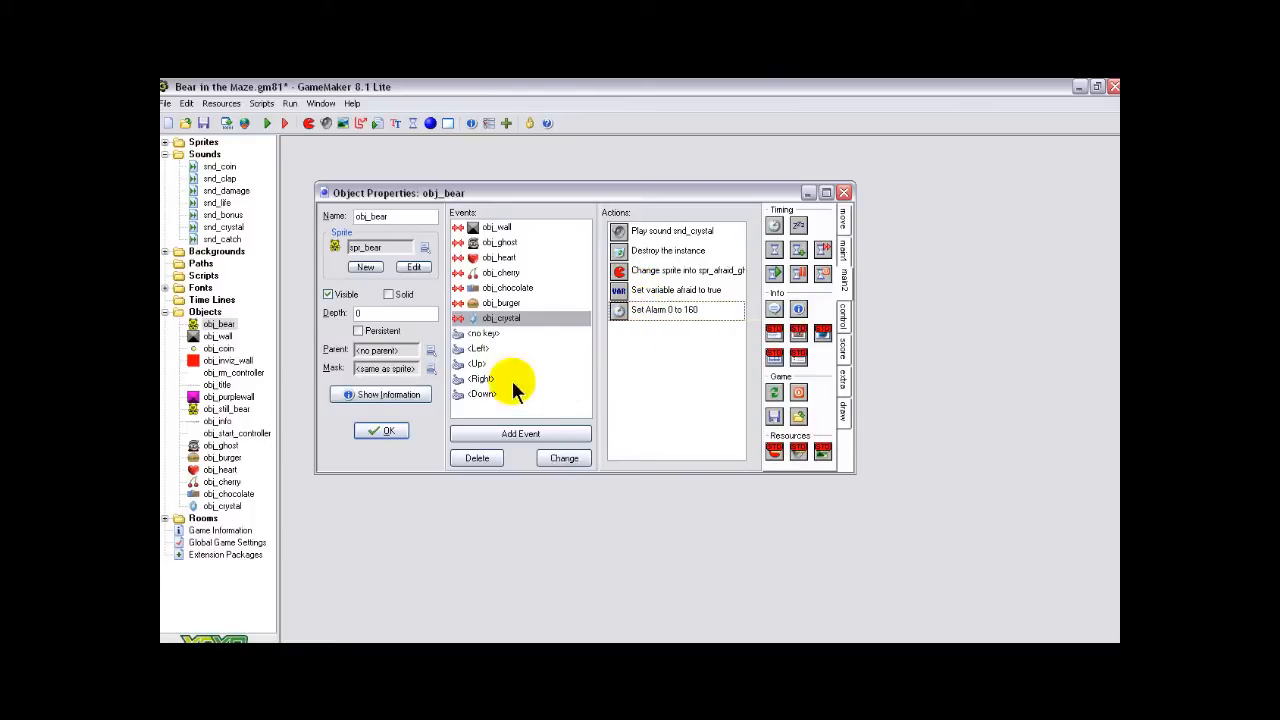
left_click(388, 431)
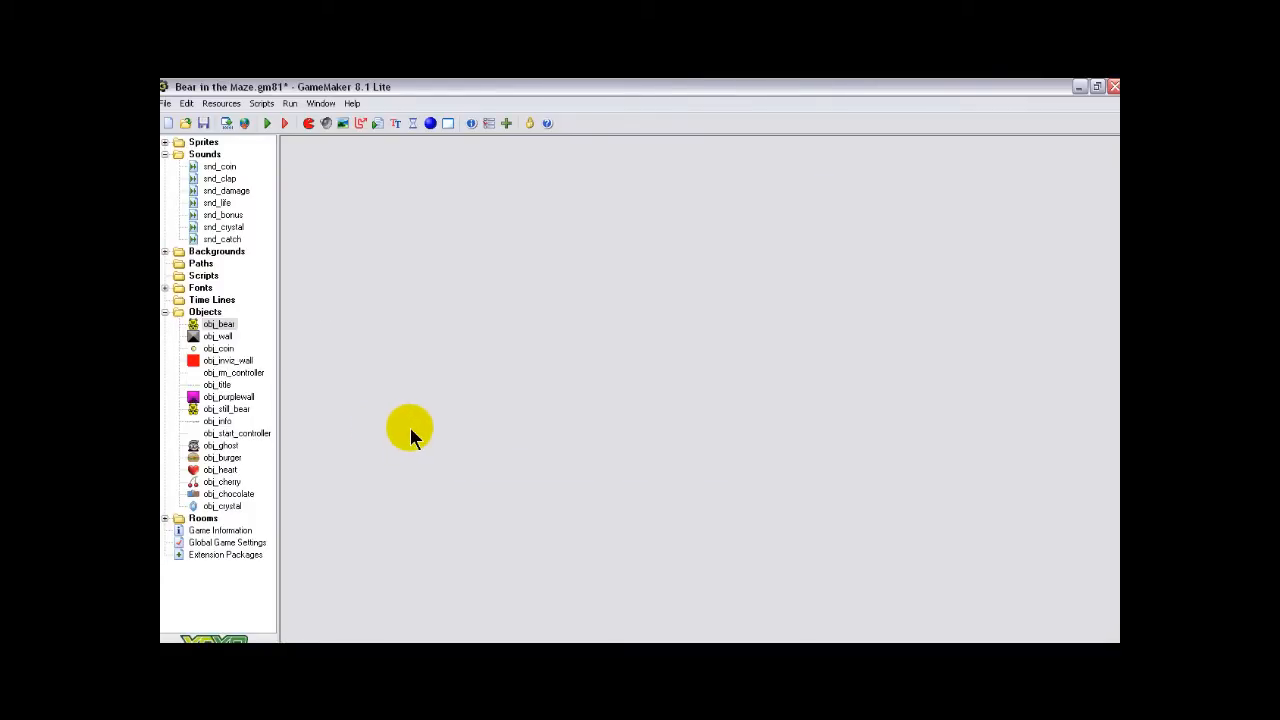
Step: Add an Alarm 0 event to obj_ghost
double_click(224, 446)
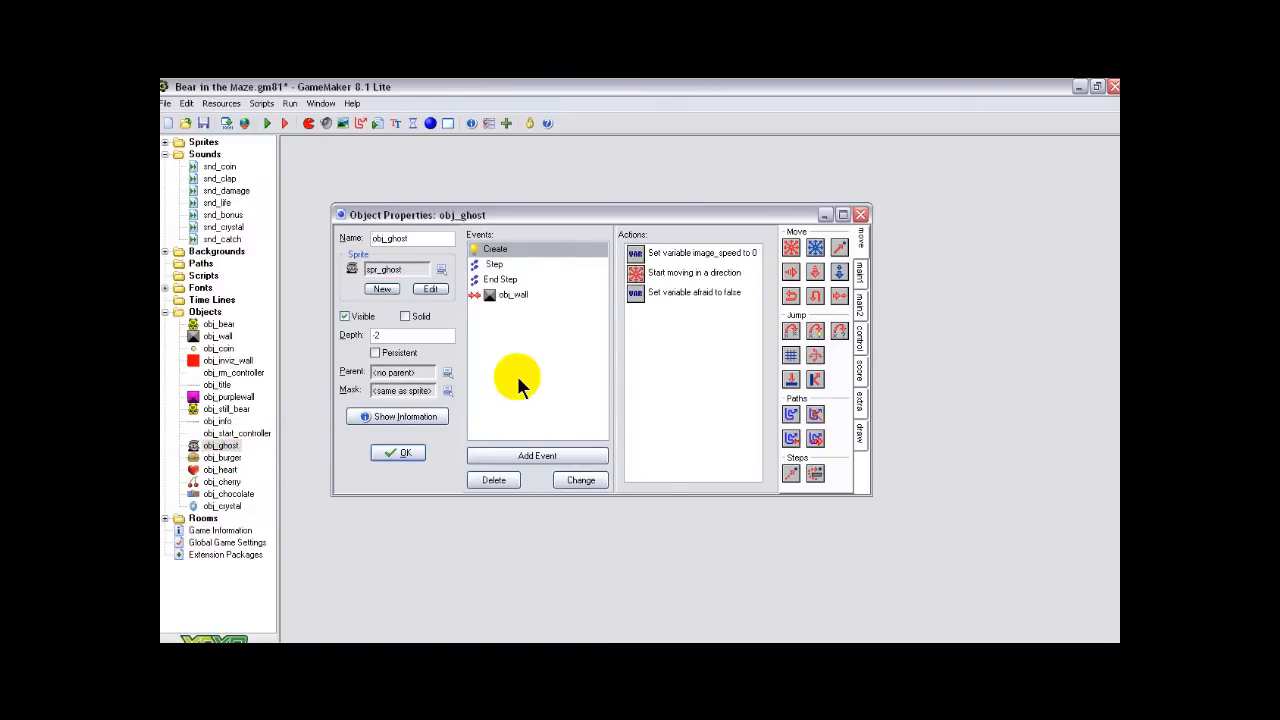
left_click(533, 460)
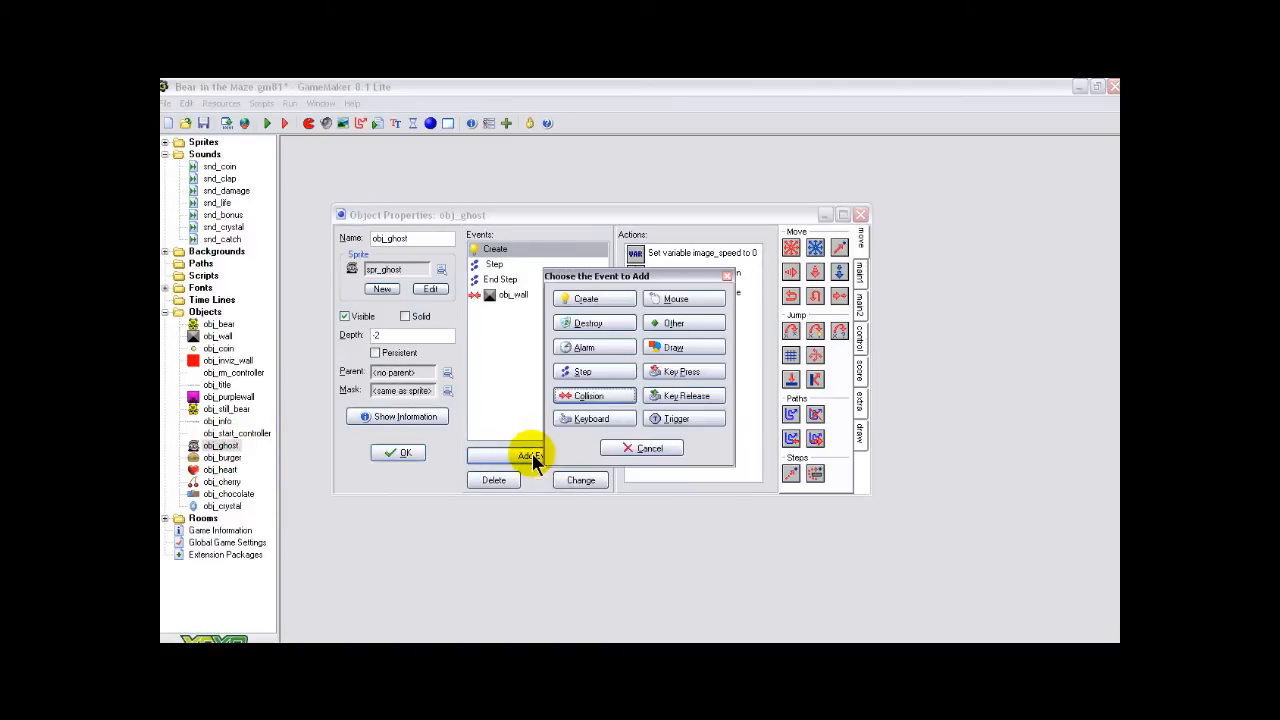
left_click(587, 347)
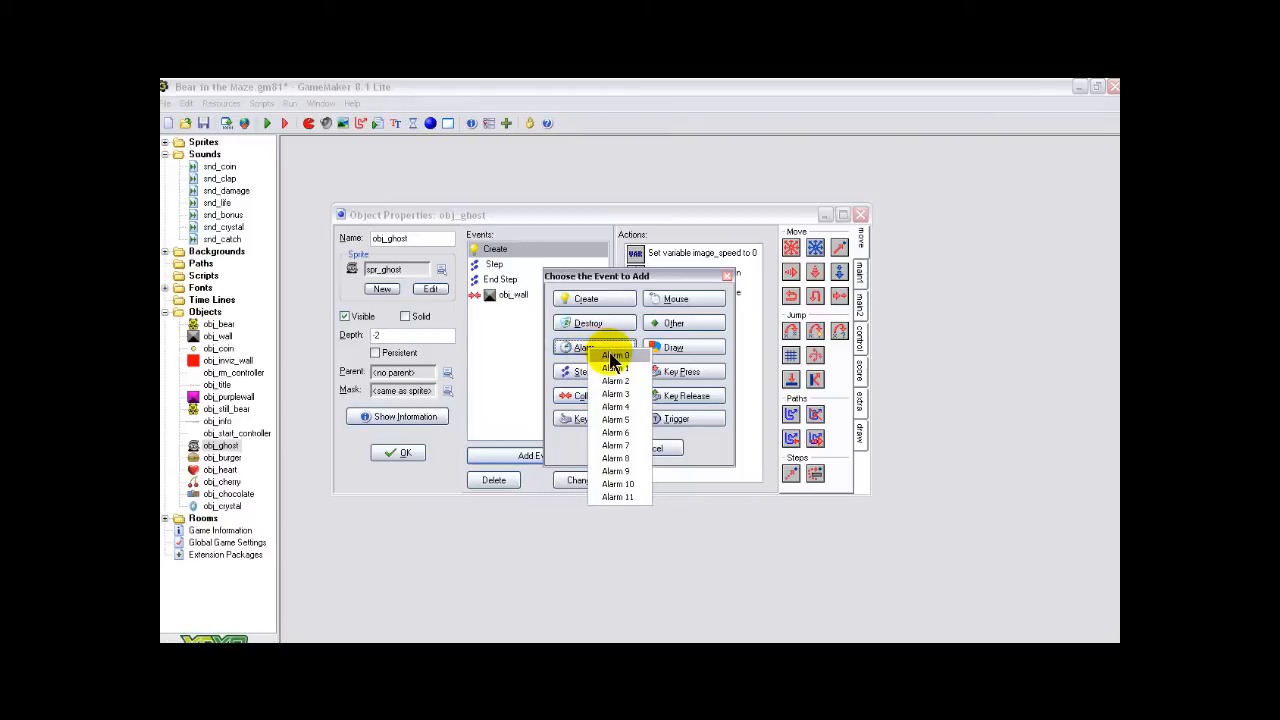
left_click(610, 362)
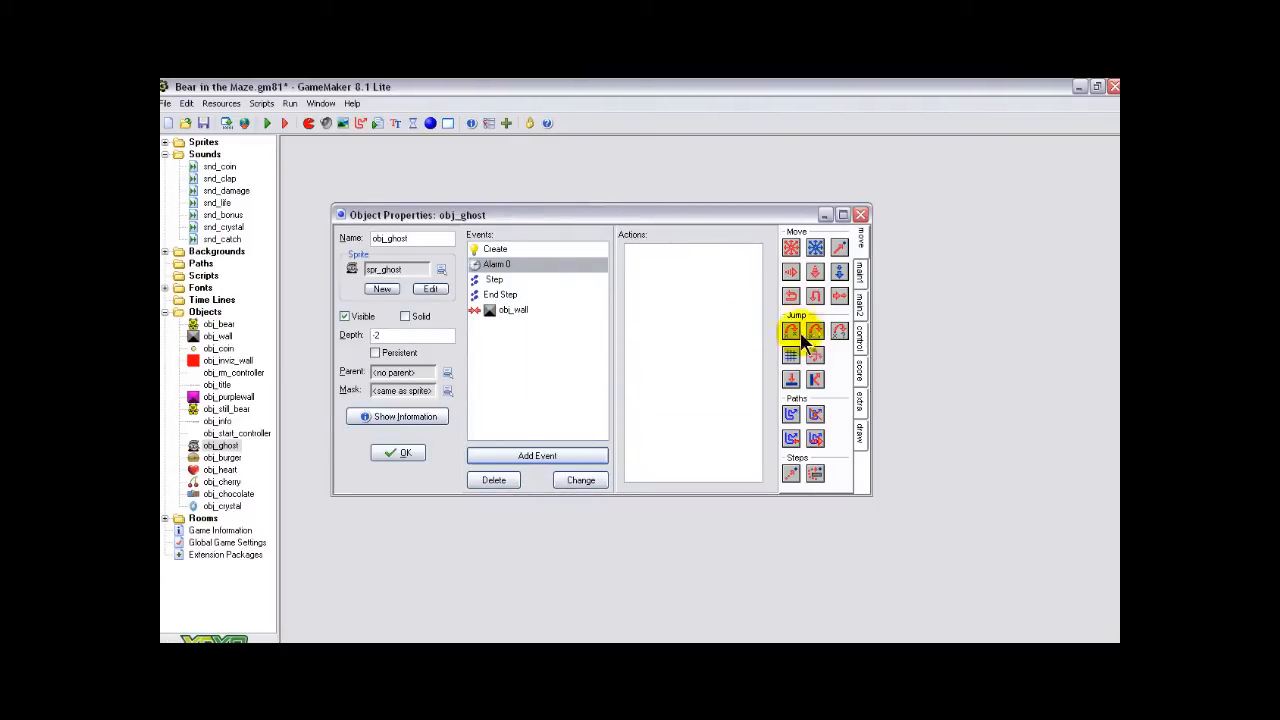
Step: Add a Set Variable action to the ghost's Alarm 0 event that sets afraid to false
left_click(858, 332)
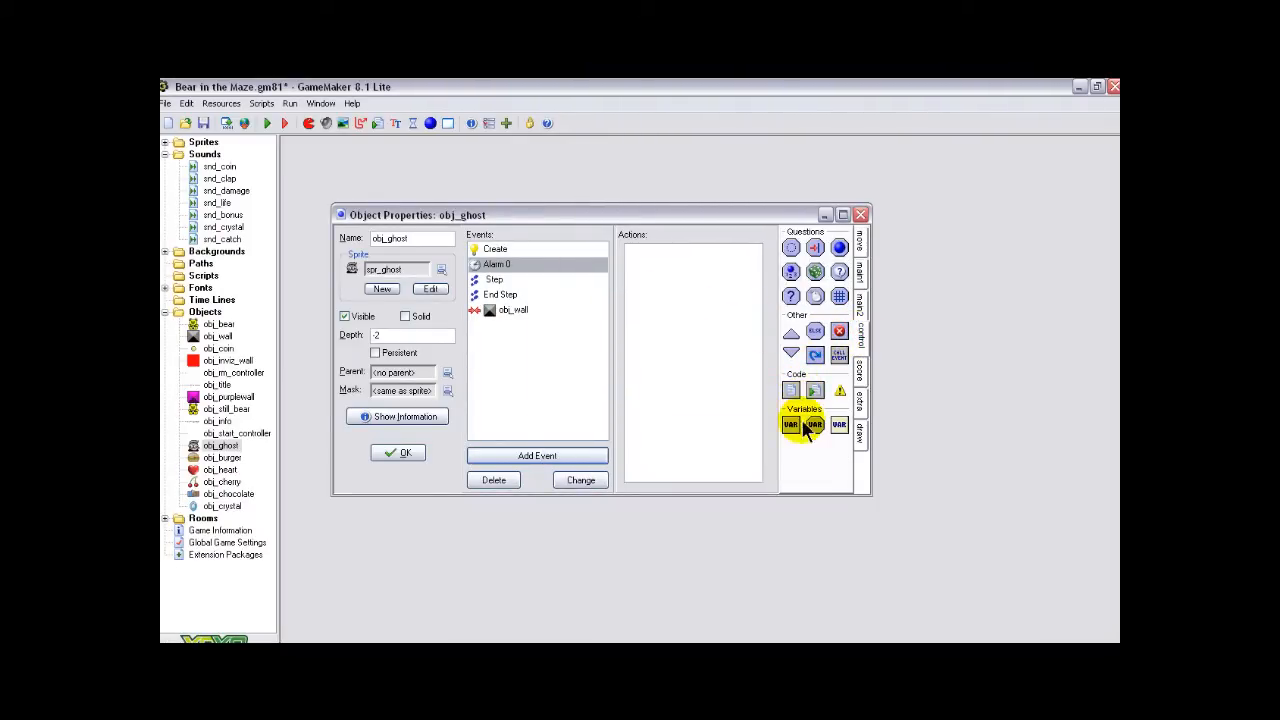
left_click_drag(793, 426, 676, 285)
type("afraid")
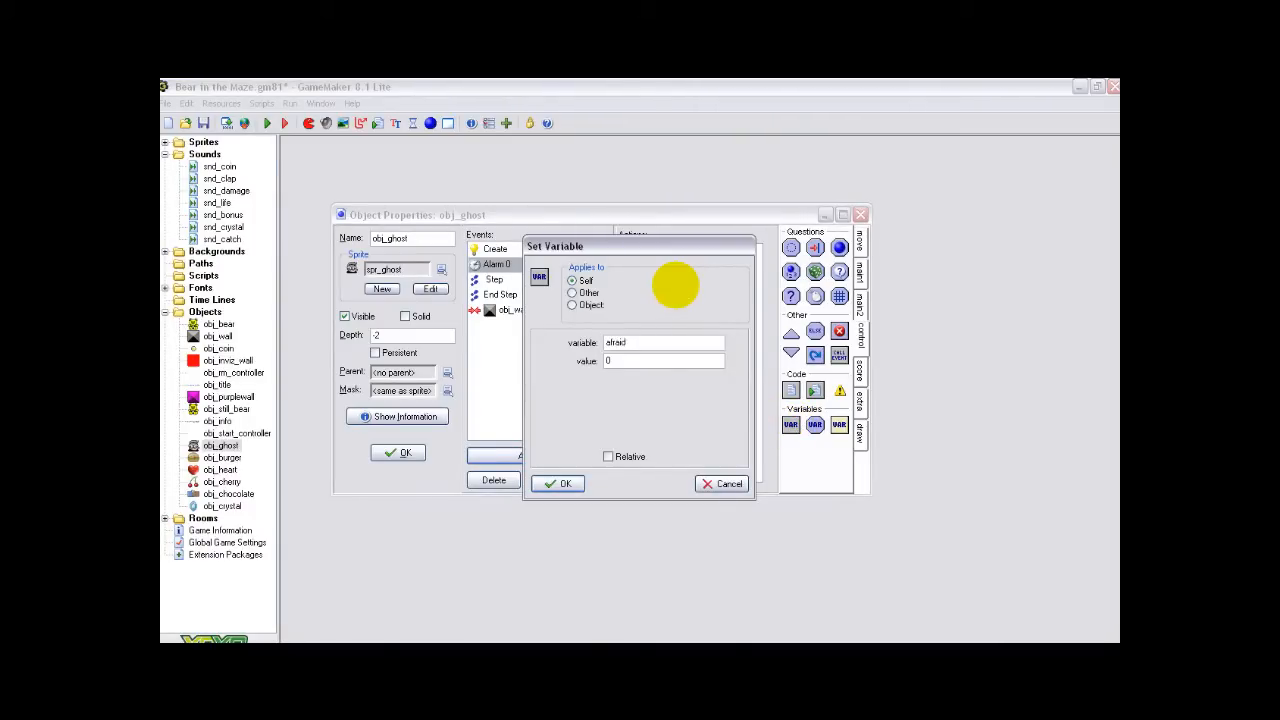
left_click(616, 361)
key("BackSpace")
type("false")
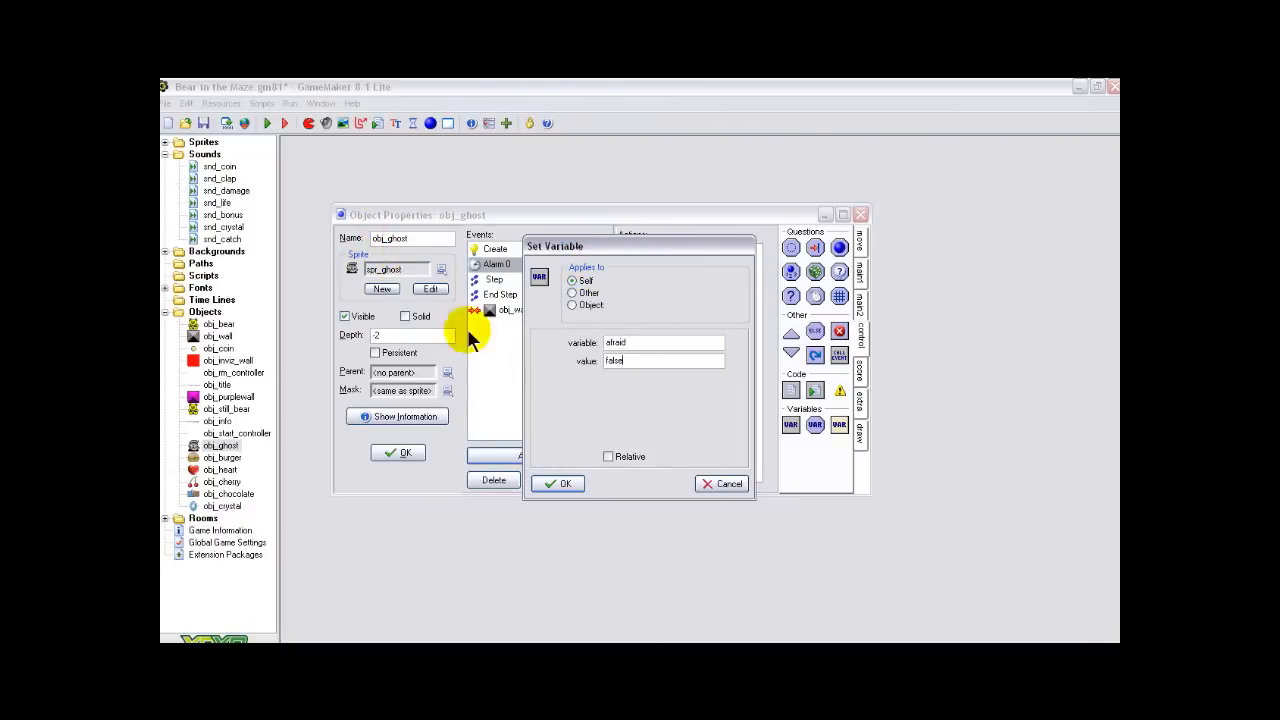
left_click(562, 482)
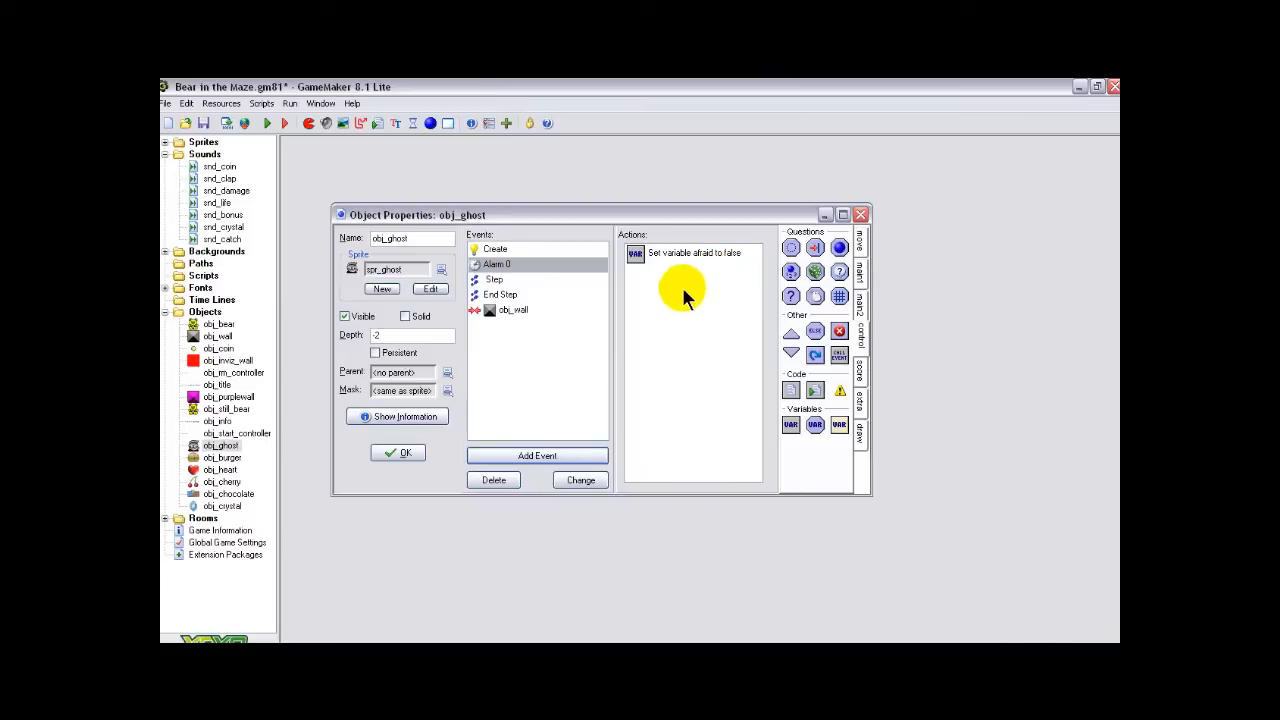
Step: Add a Change Sprite action to the ghost's Alarm 0 event with the sprite spr_ghost
left_click(858, 268)
left_click_drag(793, 307, 640, 286)
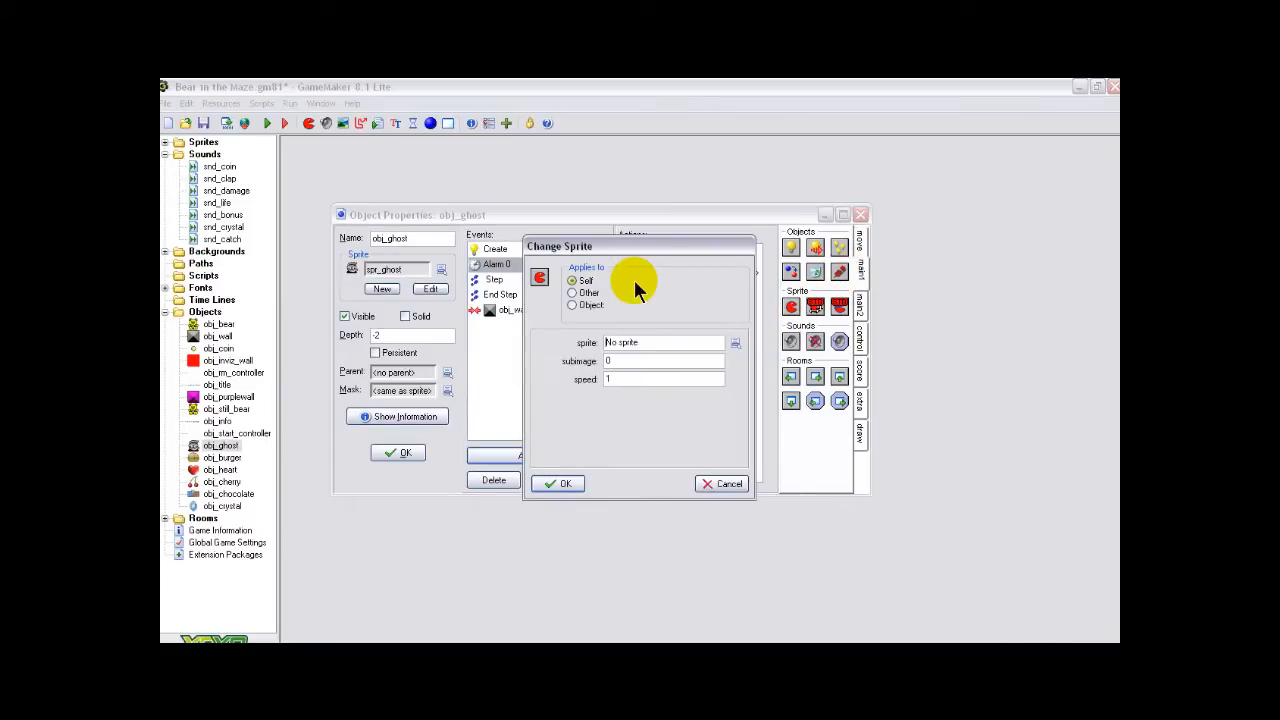
left_click(736, 345)
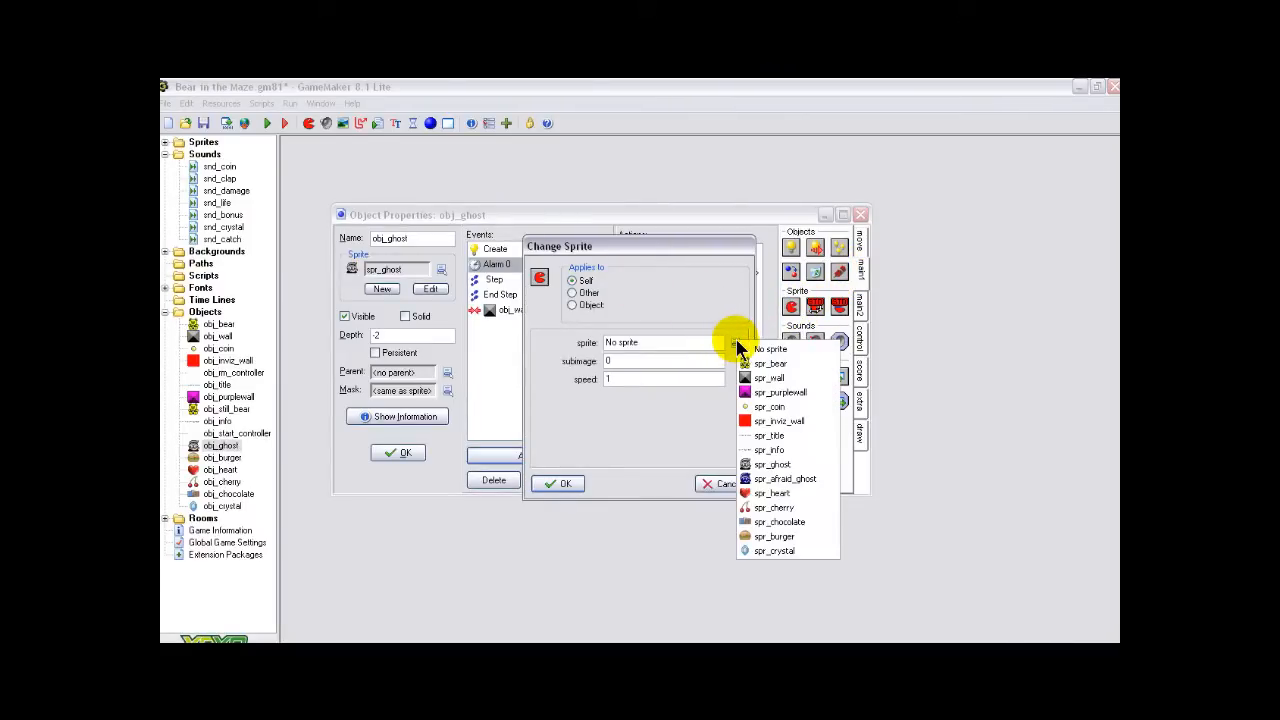
left_click(765, 464)
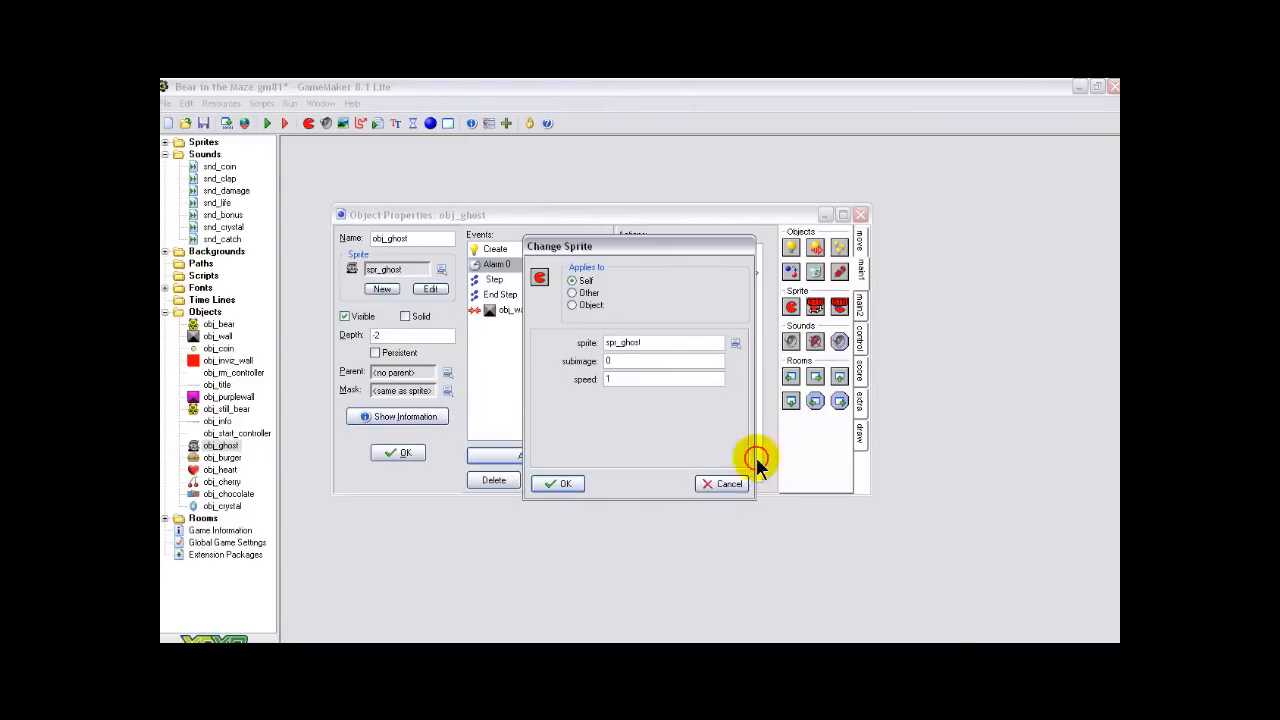
Step: Give the ghost's Alarm 0 sprite change subimage -1 and speed 0, and accept the action and the ghost object
key("BackSpace")
type("-1")
left_click(625, 382)
key("BackSpace")
type("0")
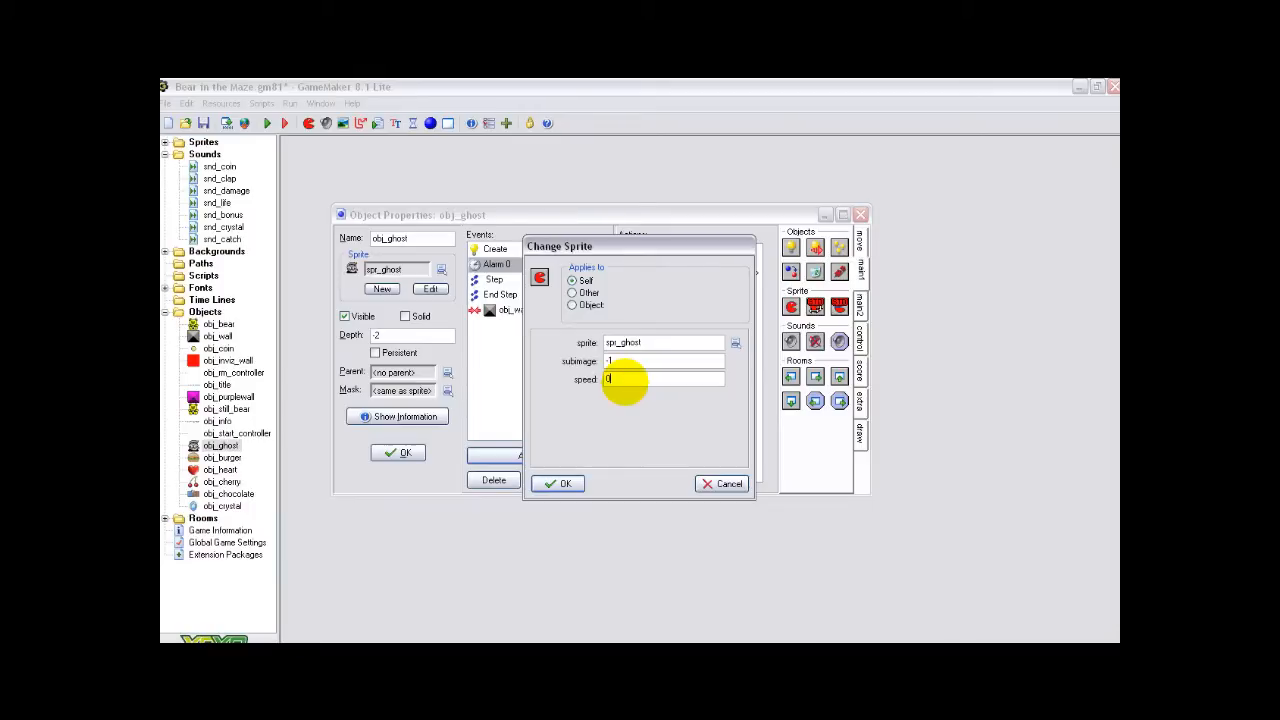
left_click(567, 484)
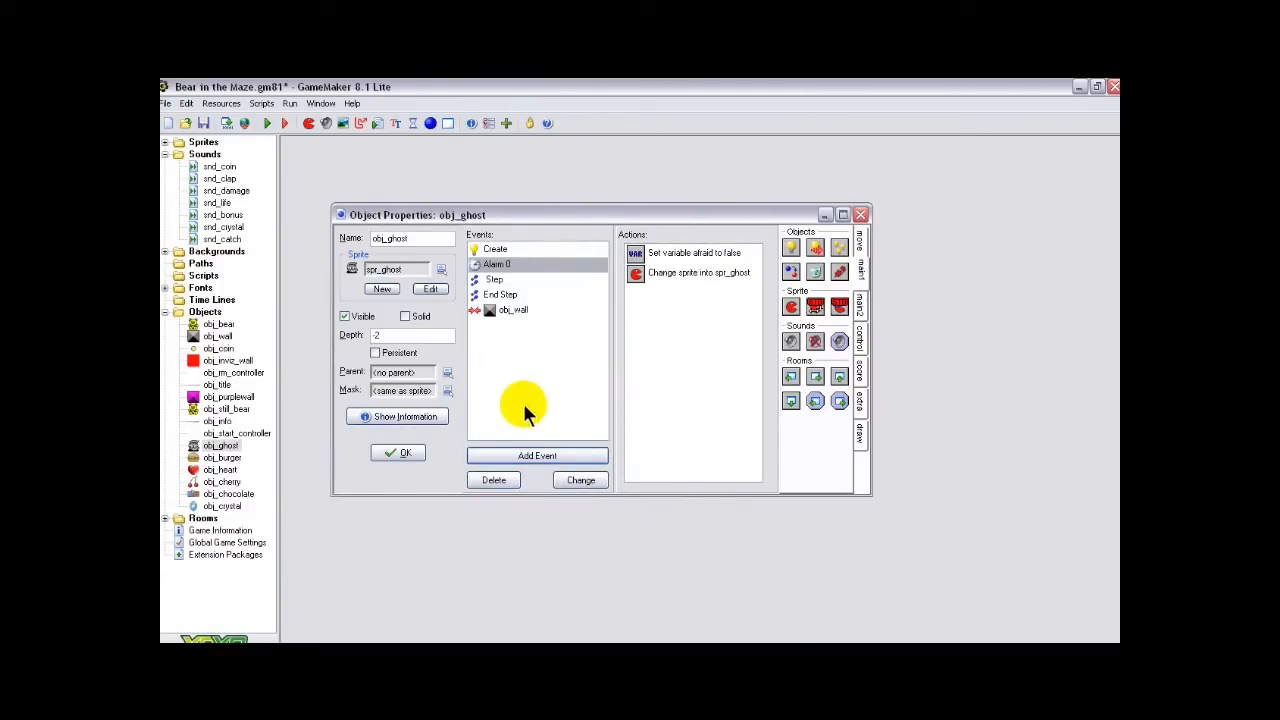
left_click(400, 453)
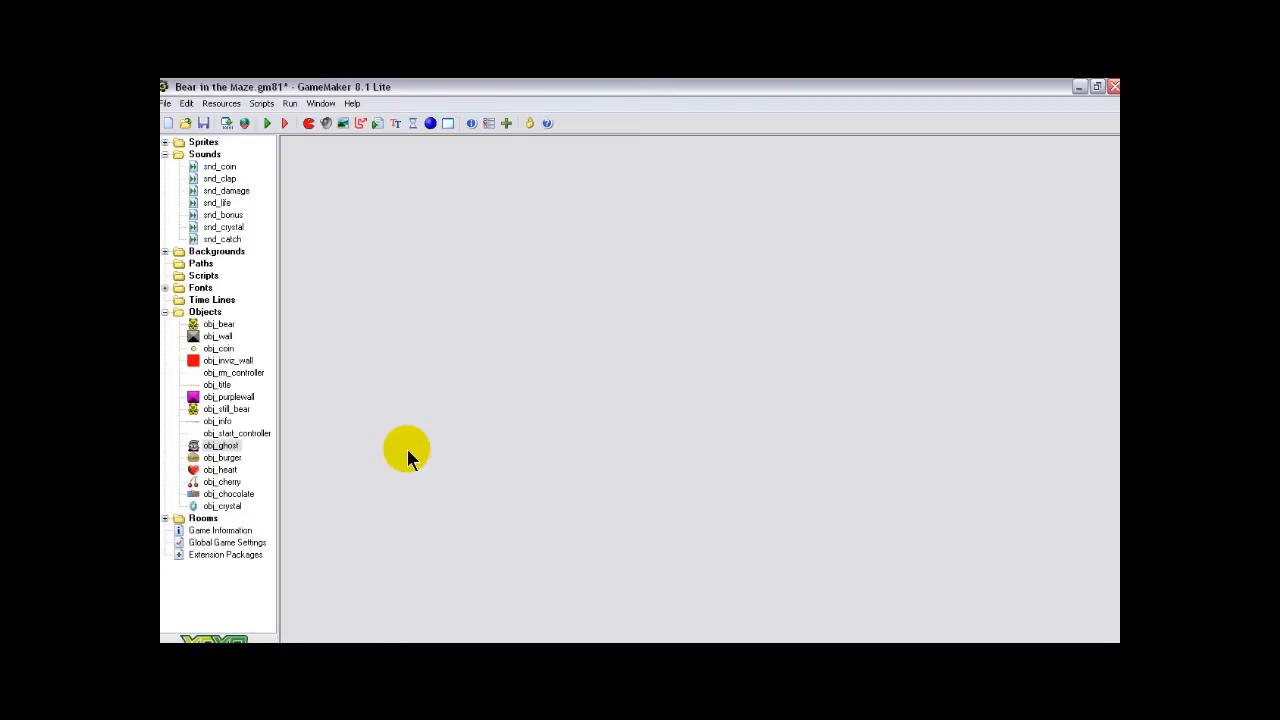
Step: In obj_bear's collision with obj_ghost, enclose all the existing actions between a start and an end of block
double_click(219, 326)
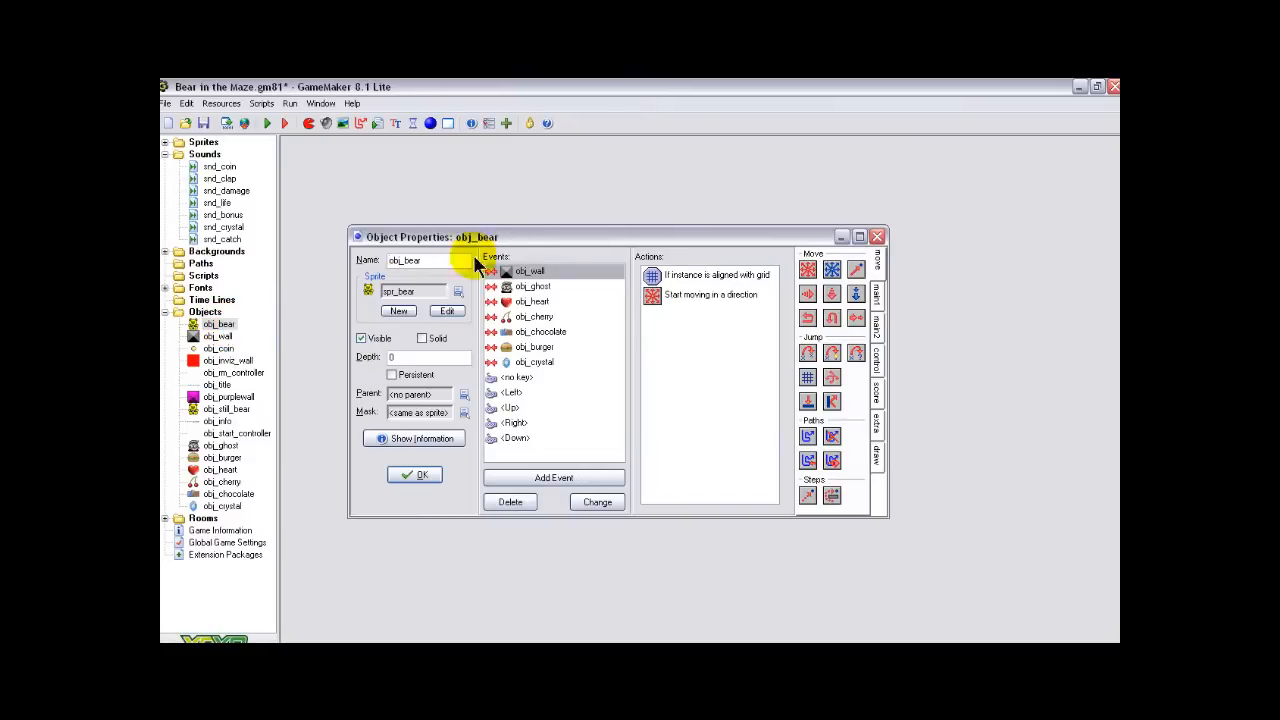
left_click_drag(593, 243, 586, 160)
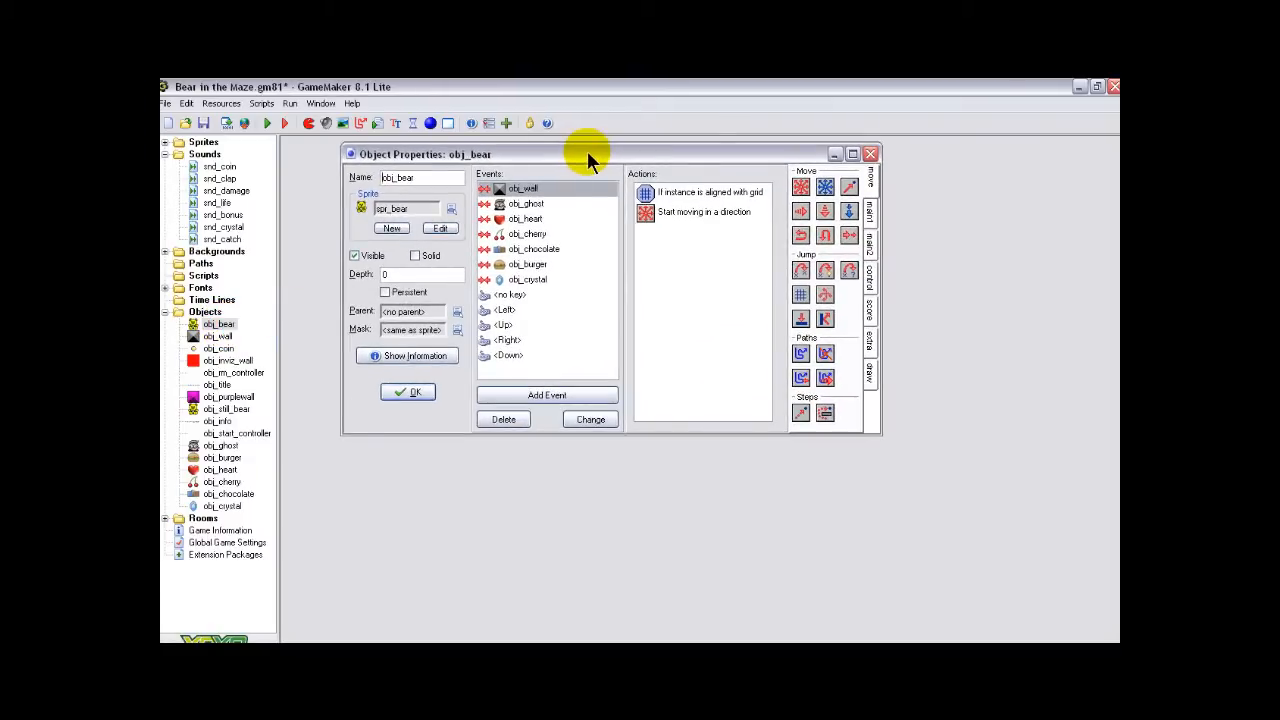
left_click(510, 204)
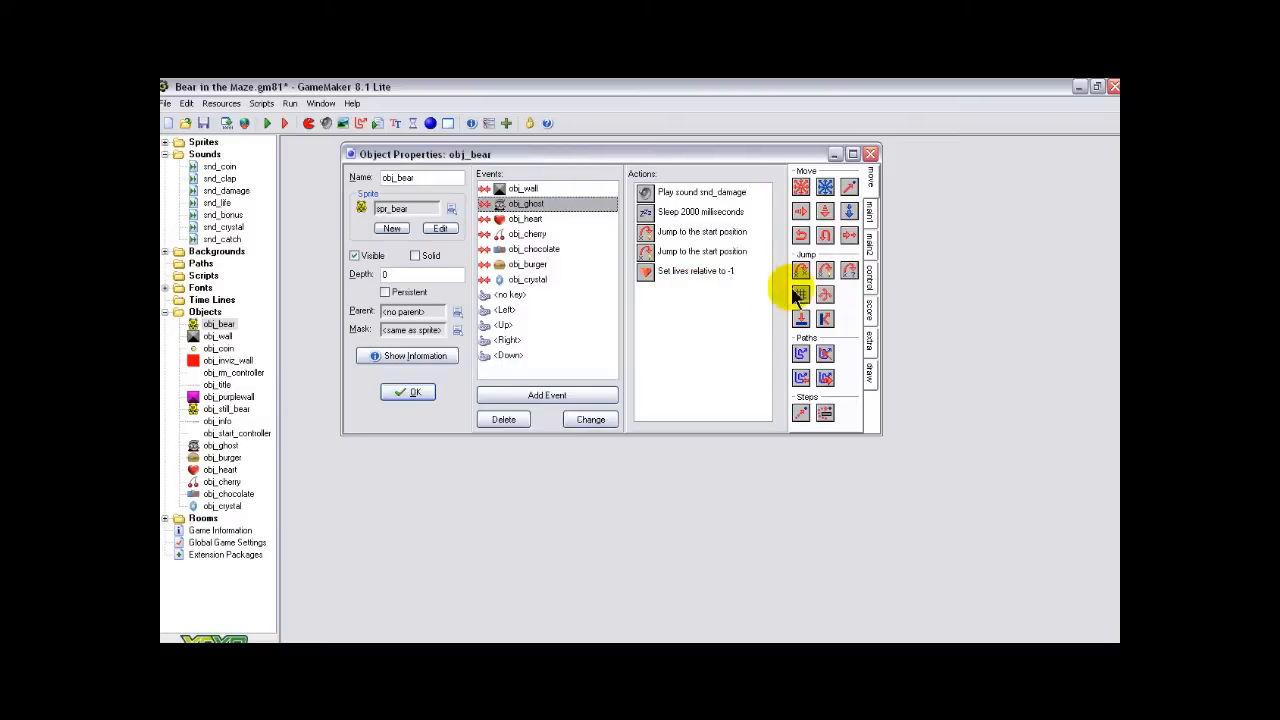
left_click(870, 274)
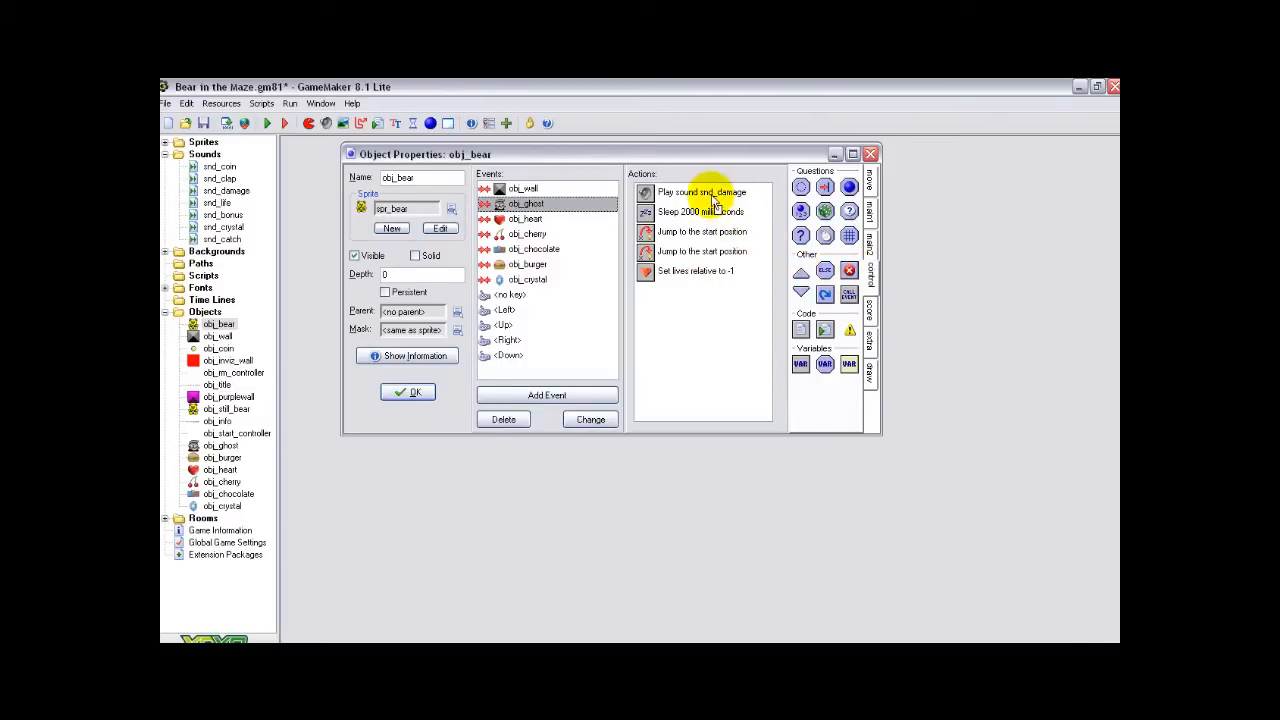
left_click_drag(686, 195, 688, 196)
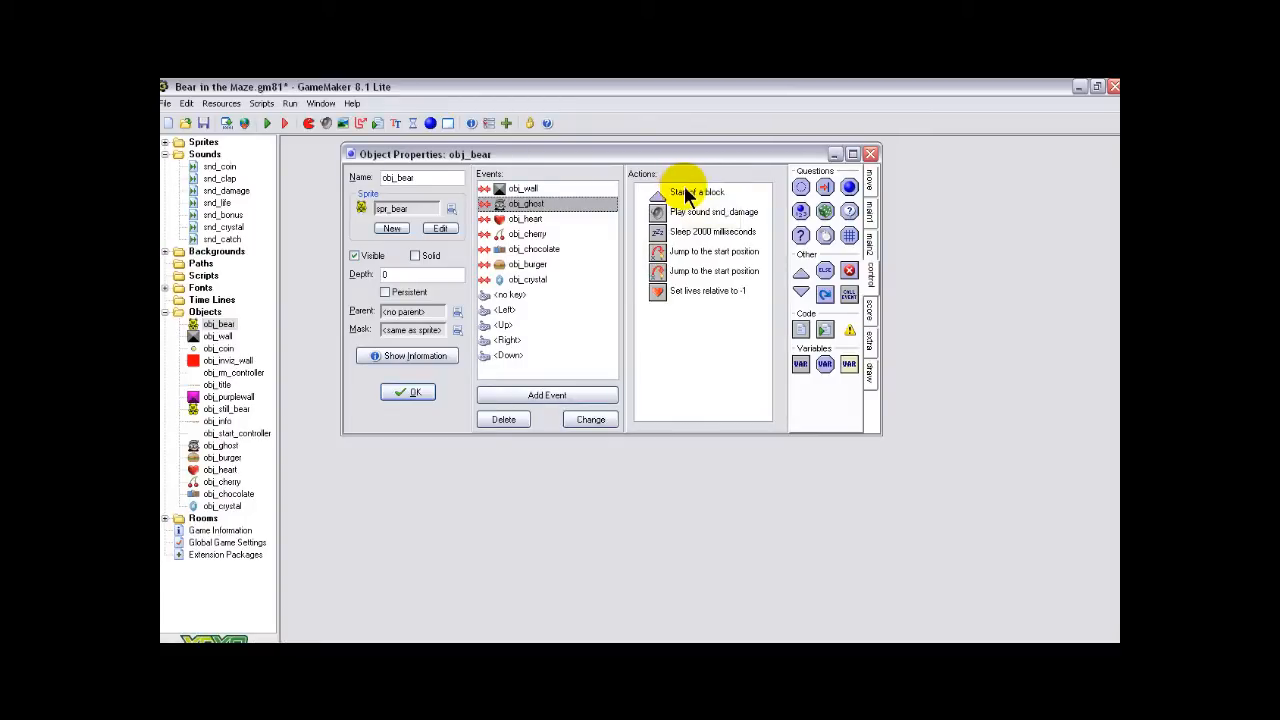
left_click_drag(760, 328, 663, 318)
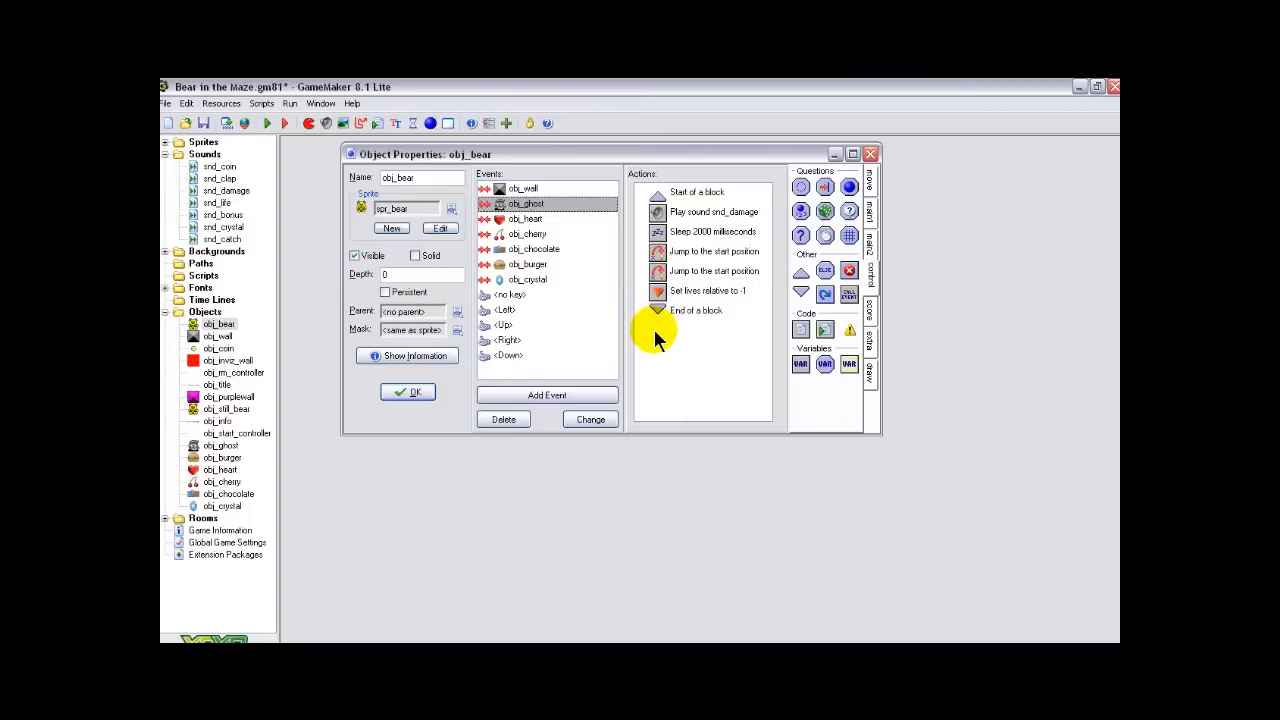
Step: Add a Test Variable action above the block that checks whether afraid is equal to true, applied to obj_ghost
left_click_drag(800, 364, 645, 194)
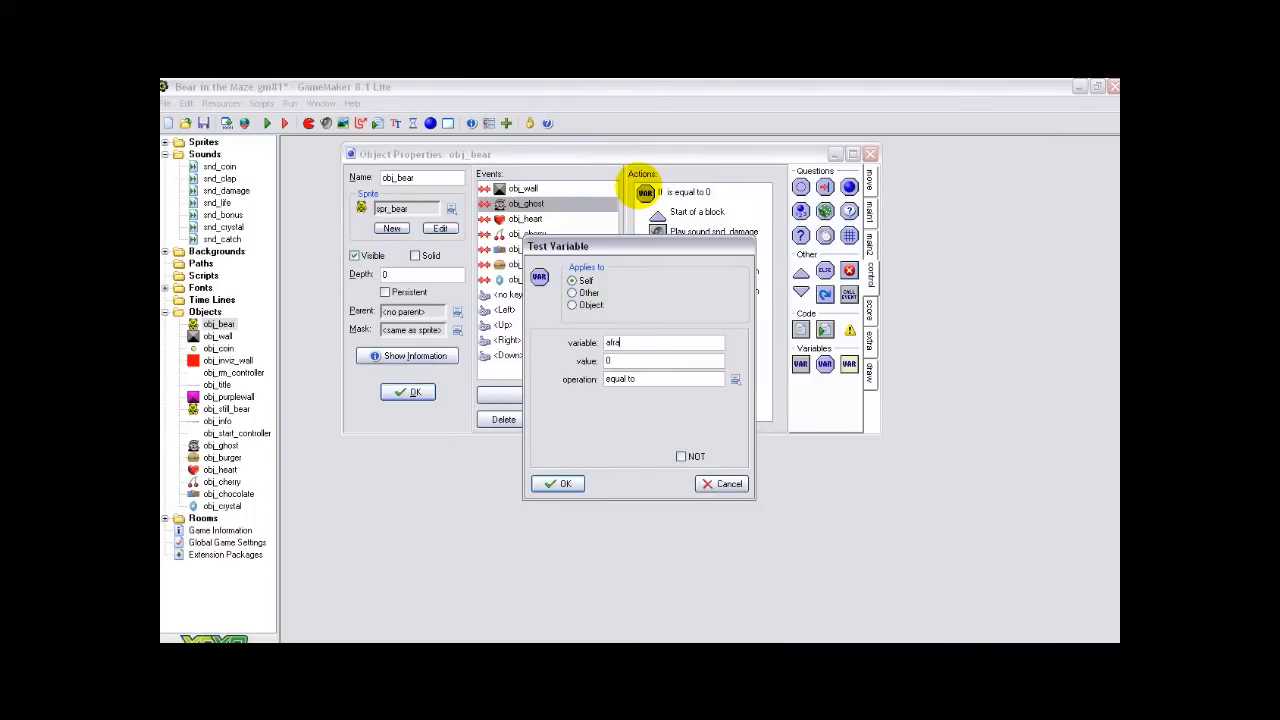
left_click(638, 360)
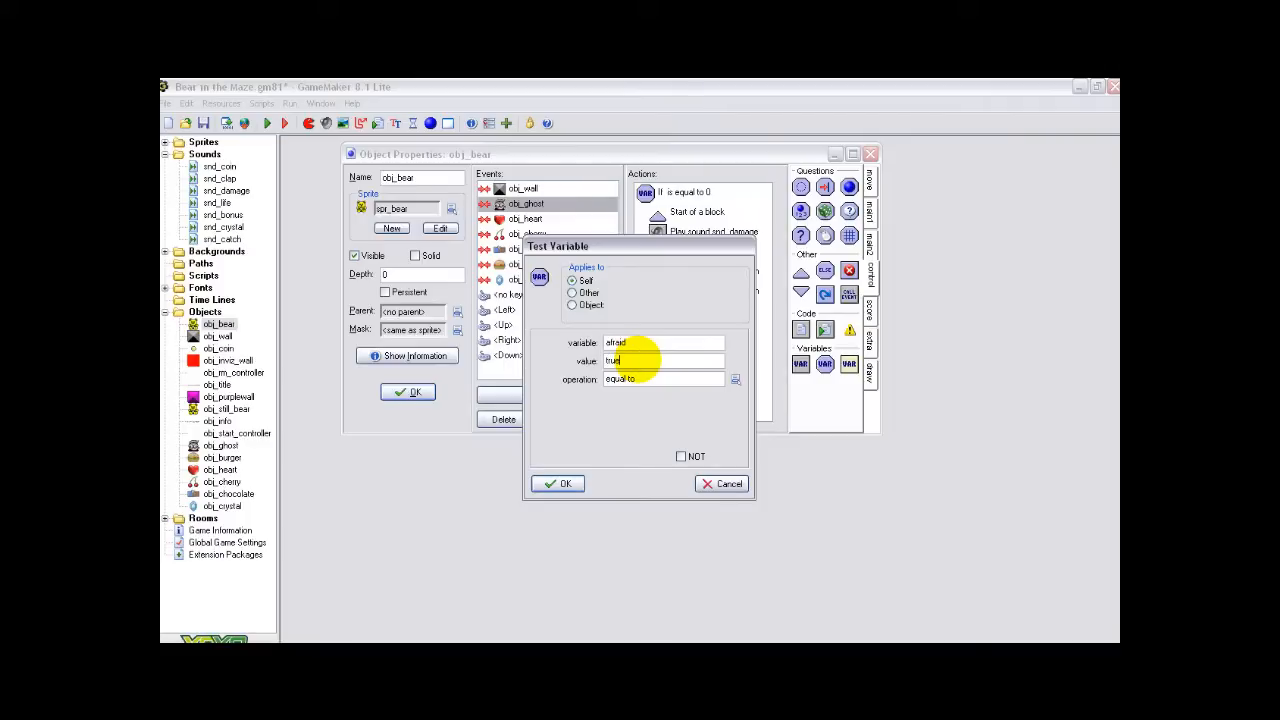
left_click(573, 305)
left_click(736, 307)
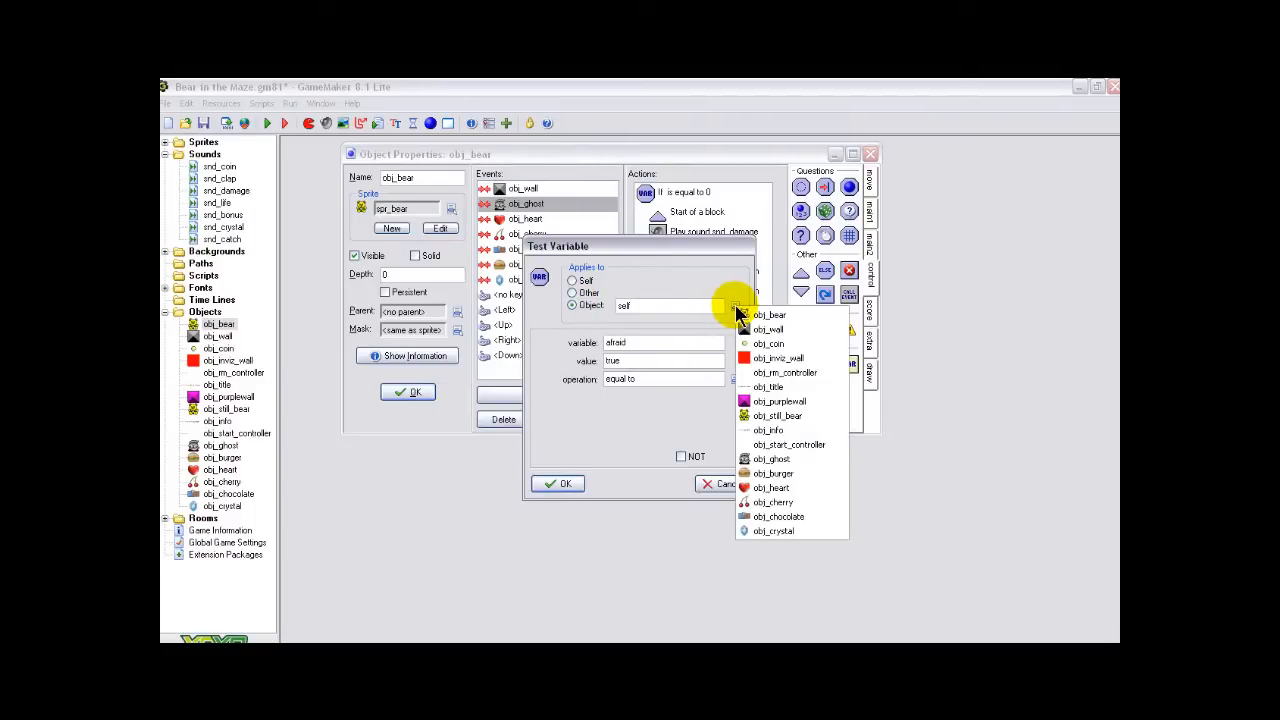
left_click(776, 456)
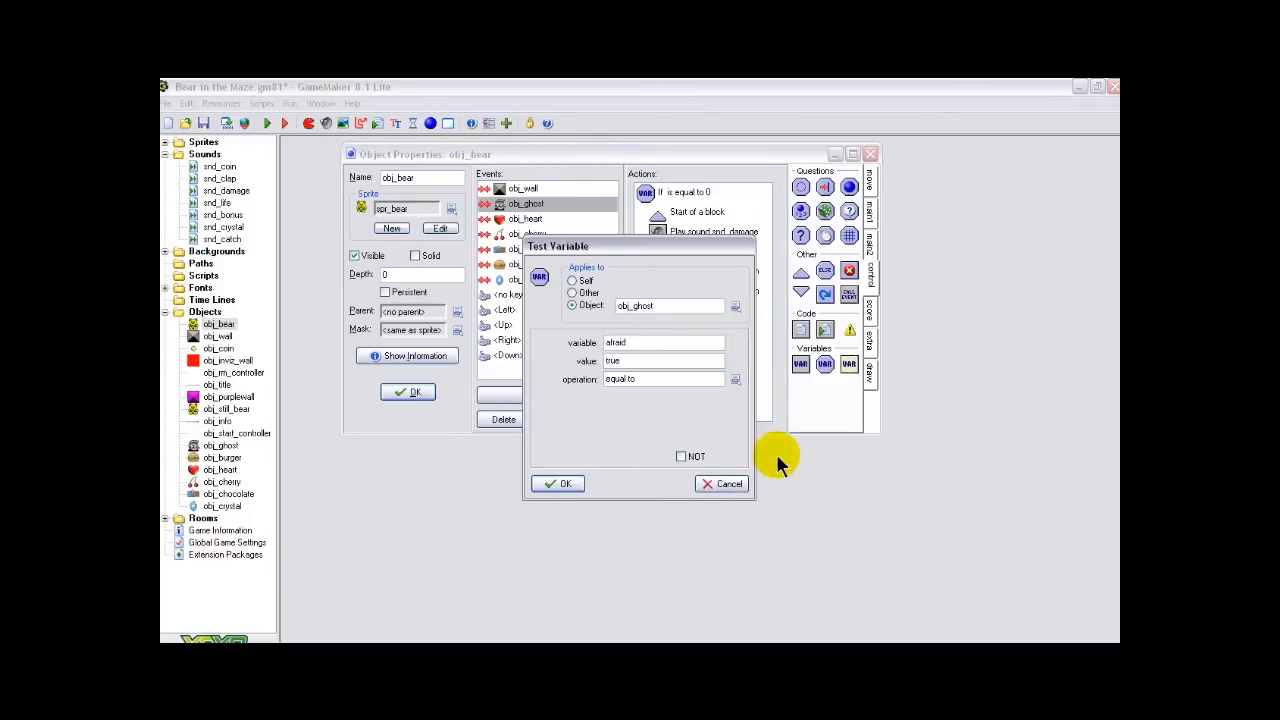
left_click(564, 483)
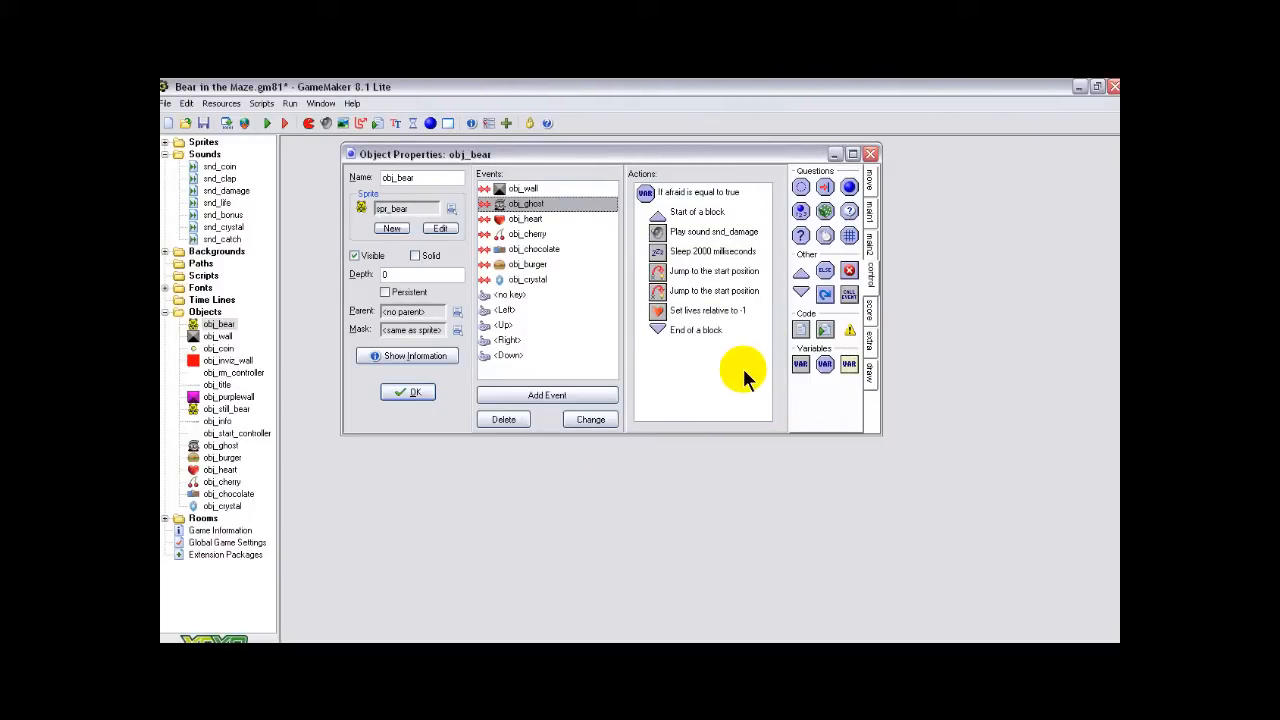
Step: Open a block directly below the afraid test and add a non-looping Play Sound action with snd_catch inside it
left_click_drag(803, 273, 678, 200)
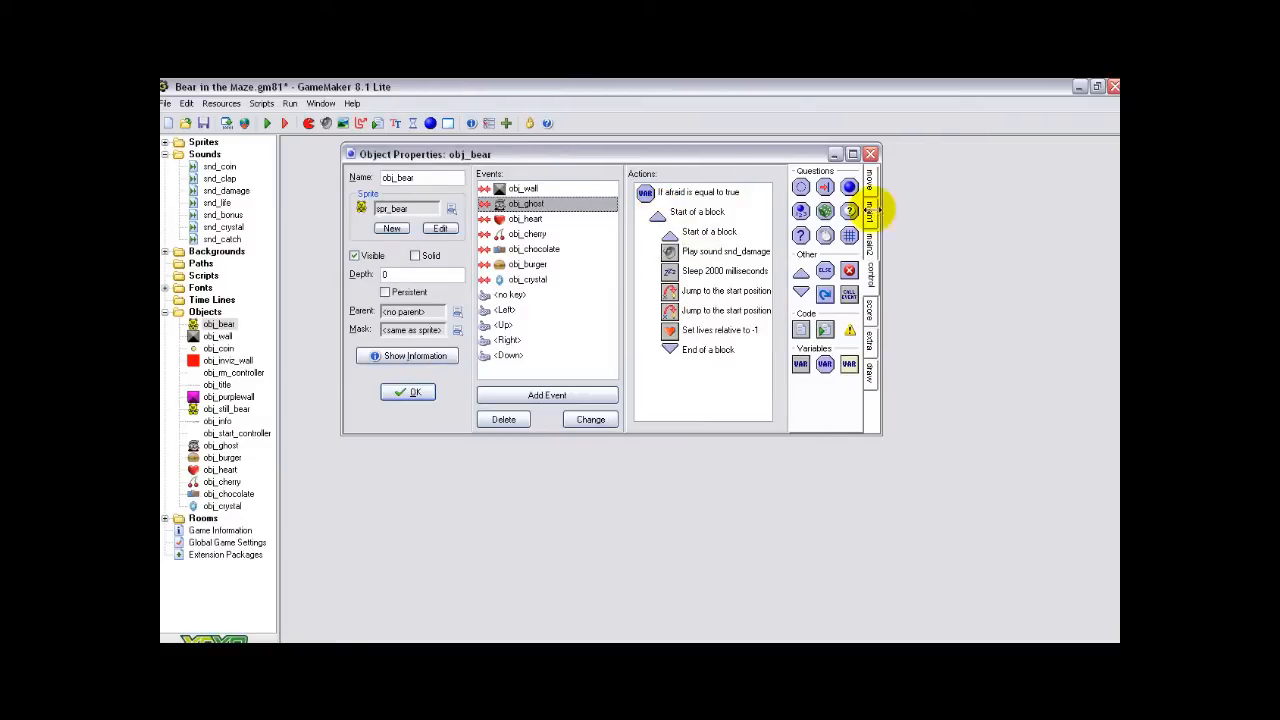
left_click(870, 210)
left_click_drag(825, 283, 657, 234)
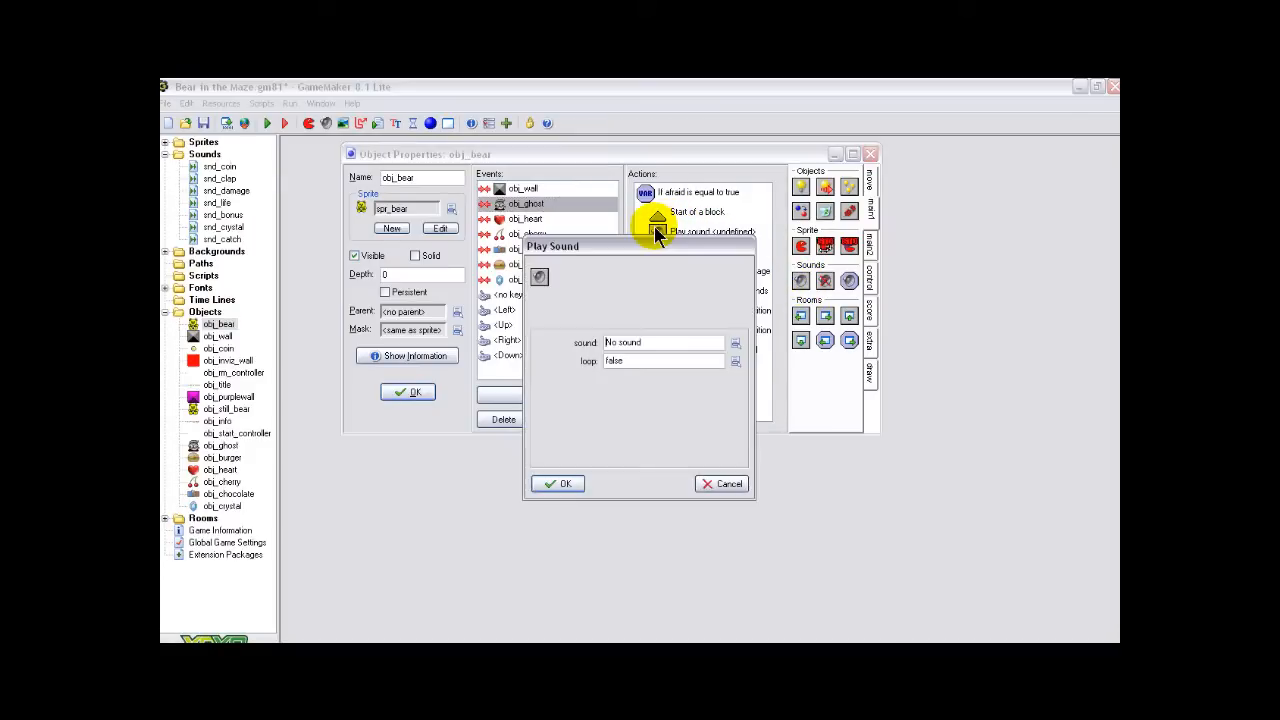
left_click(735, 343)
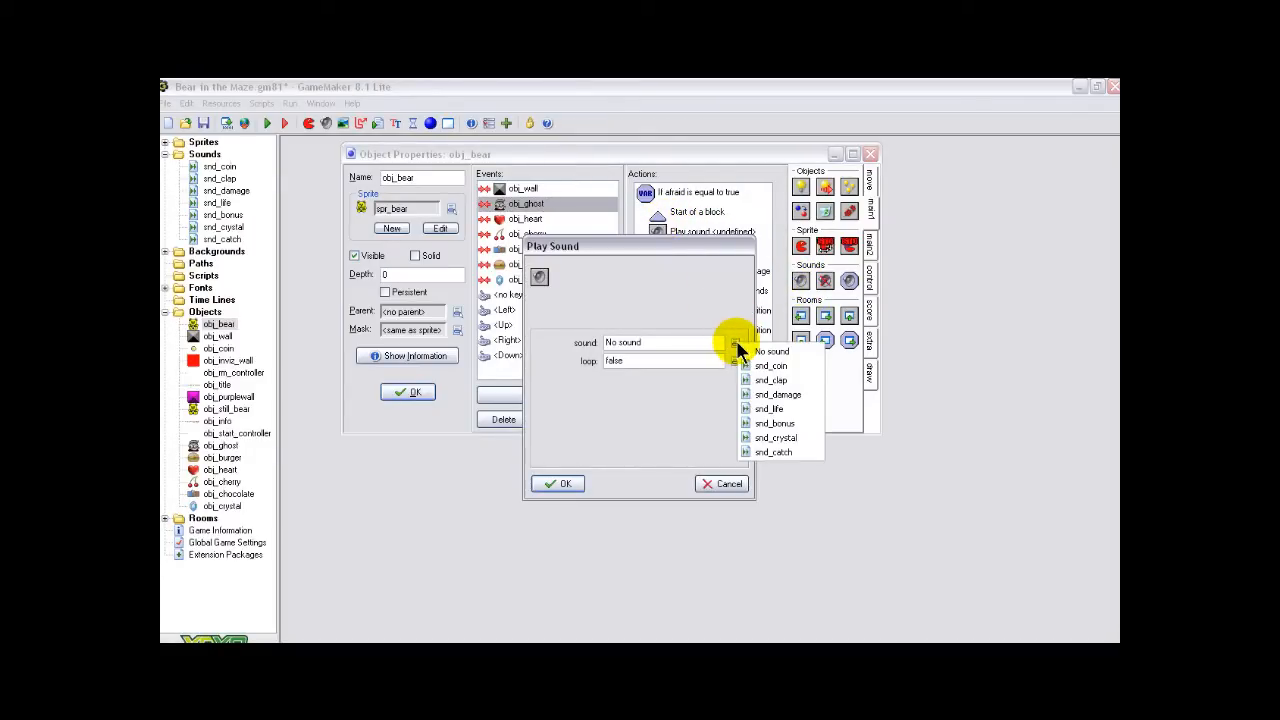
left_click(779, 450)
left_click(566, 483)
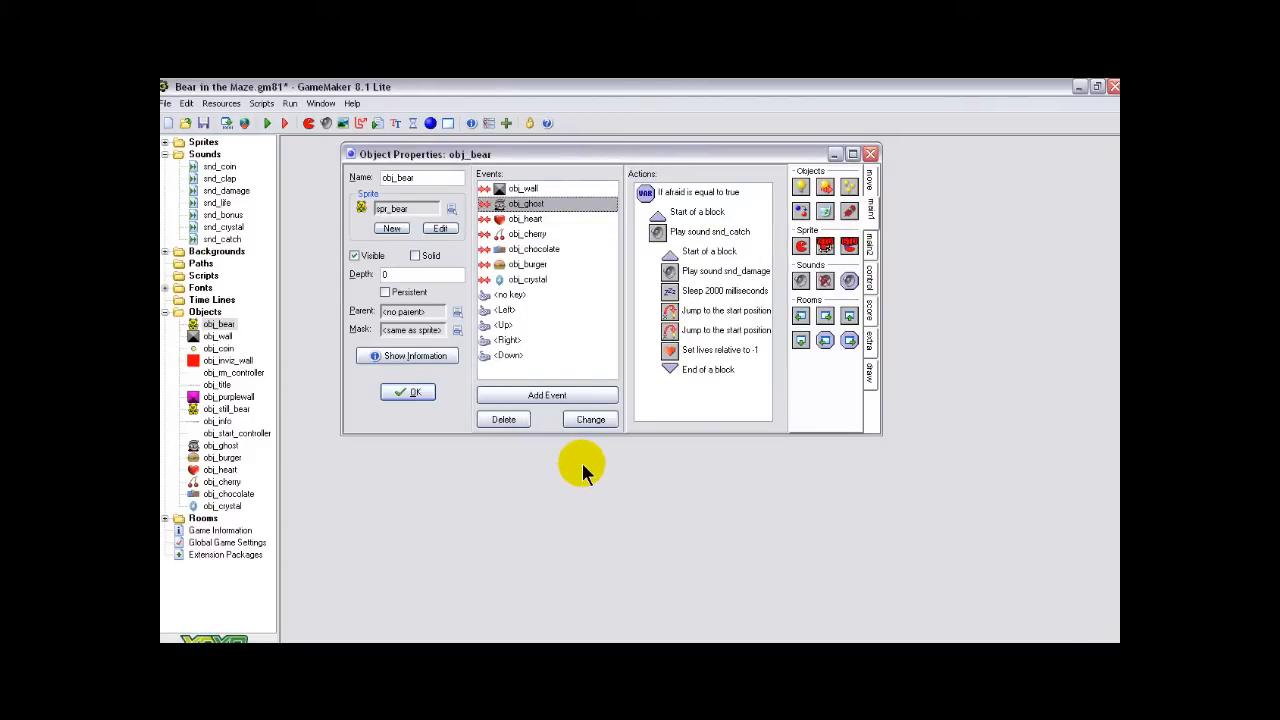
Step: Add a Set Score action of 200, relative, below the snd_catch sound action
left_click(869, 307)
left_click_drag(806, 187, 660, 257)
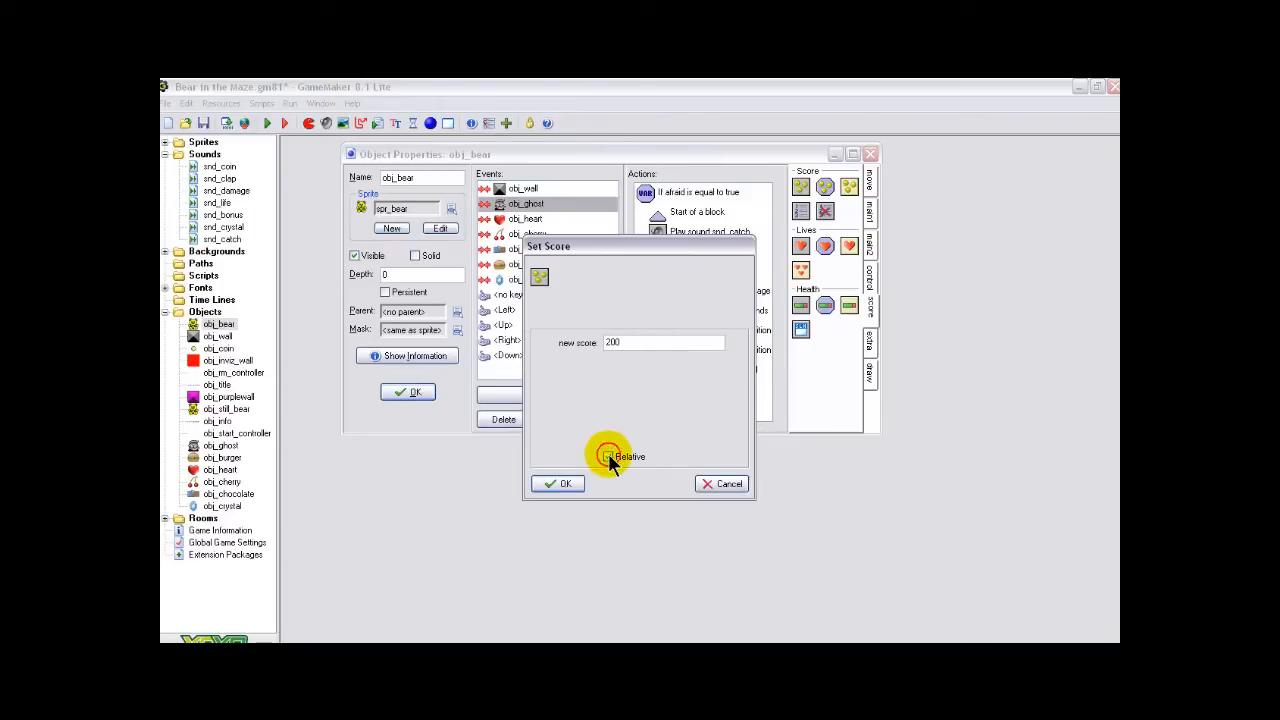
left_click(560, 484)
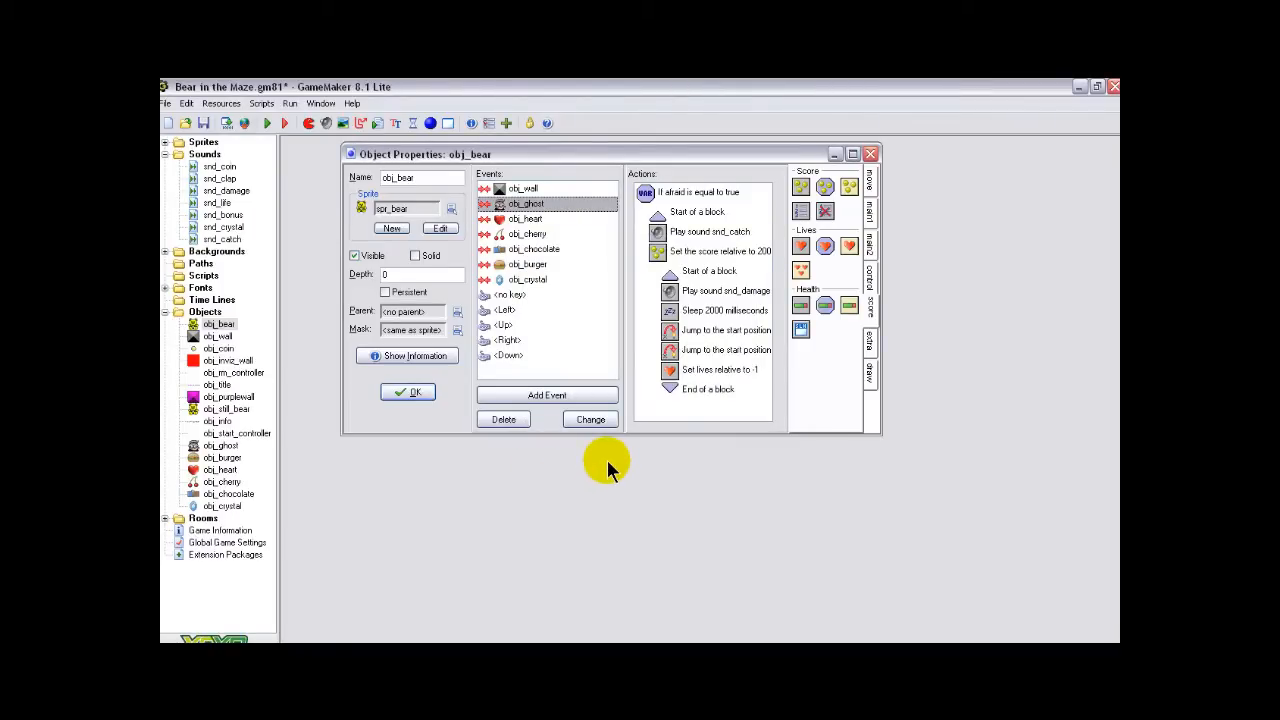
Step: Add a Jump to Start action applied to Other below the score action
left_click(872, 175)
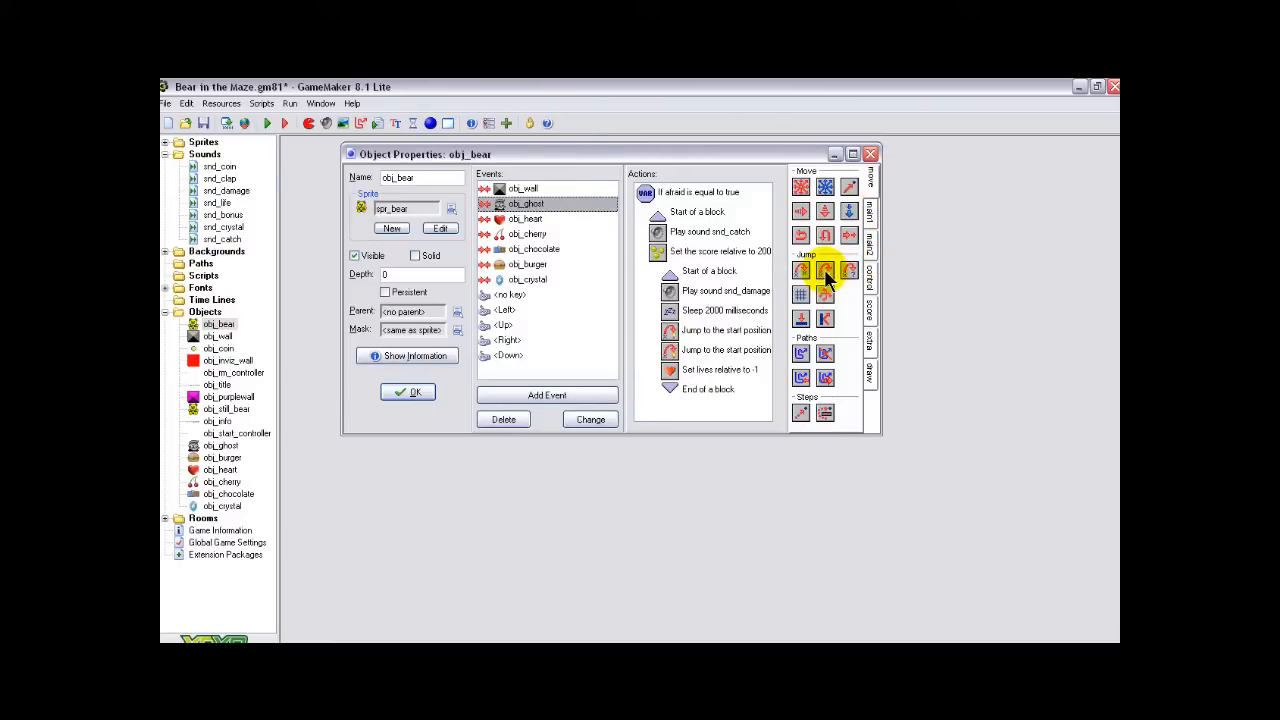
left_click_drag(824, 269, 657, 276)
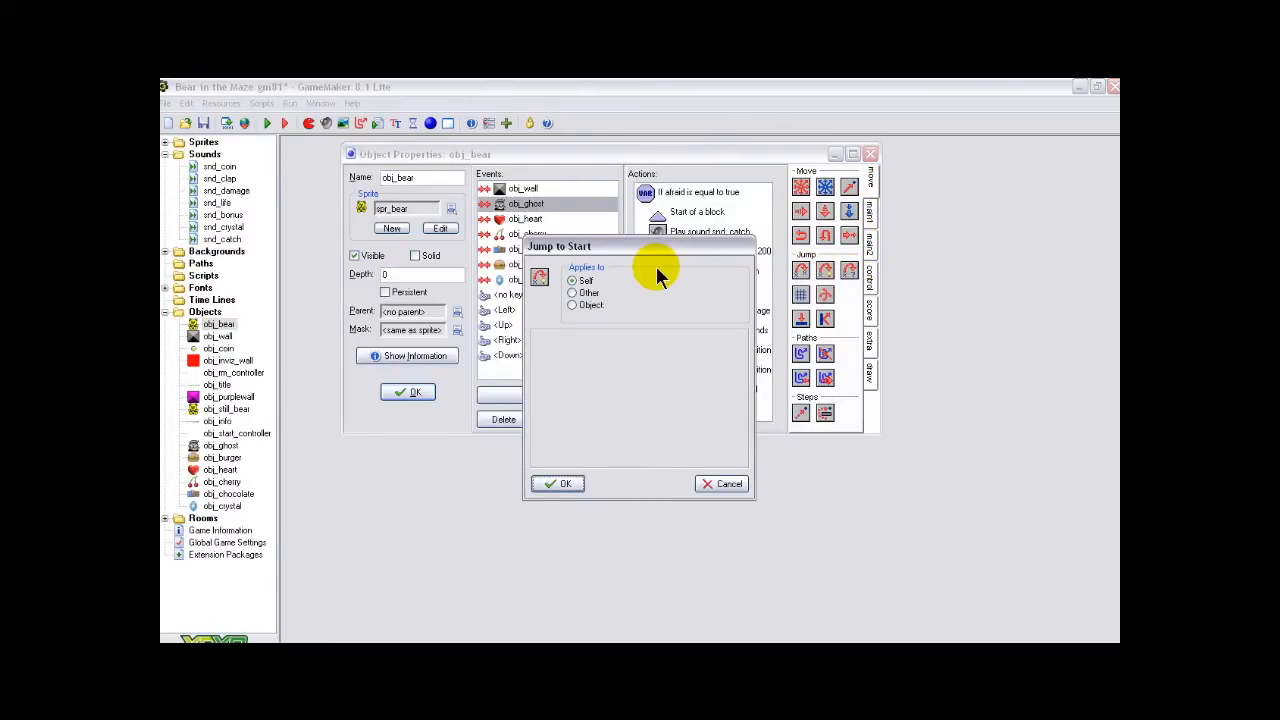
left_click(580, 292)
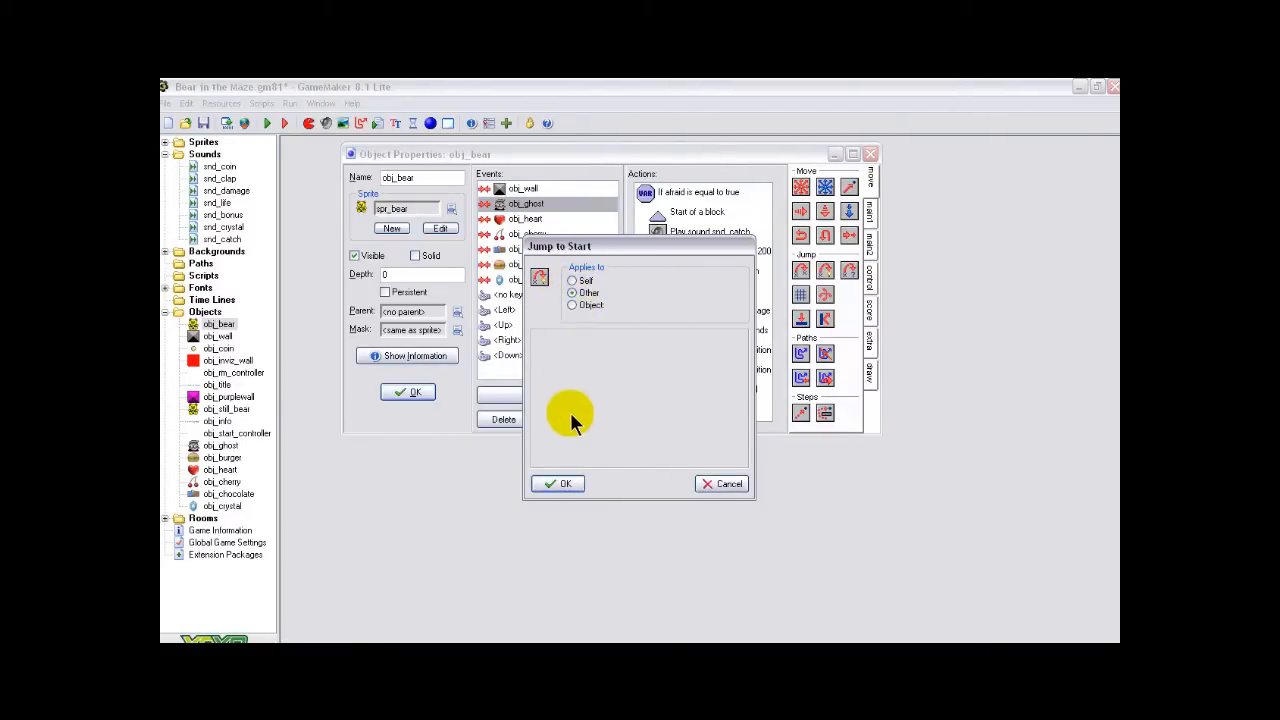
left_click(566, 484)
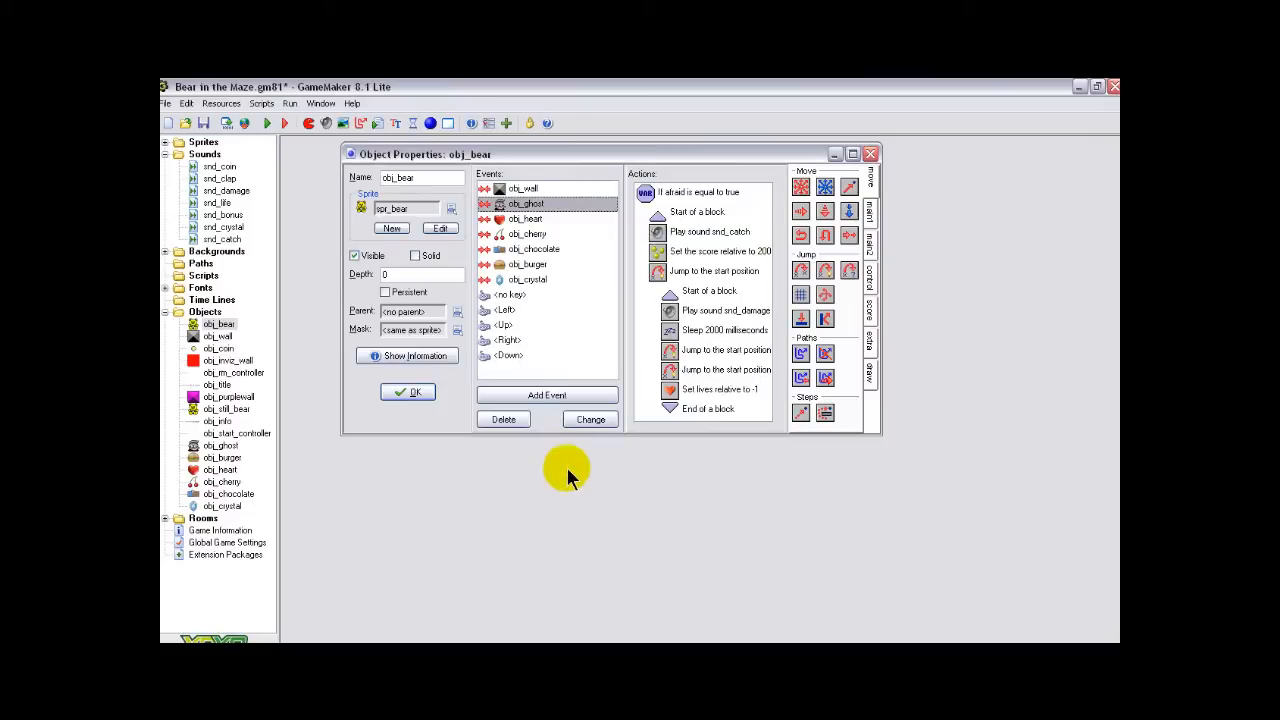
Step: Close the afraid block with an end of block, insert an Else before the damage block, and accept obj_bear
left_click(869, 275)
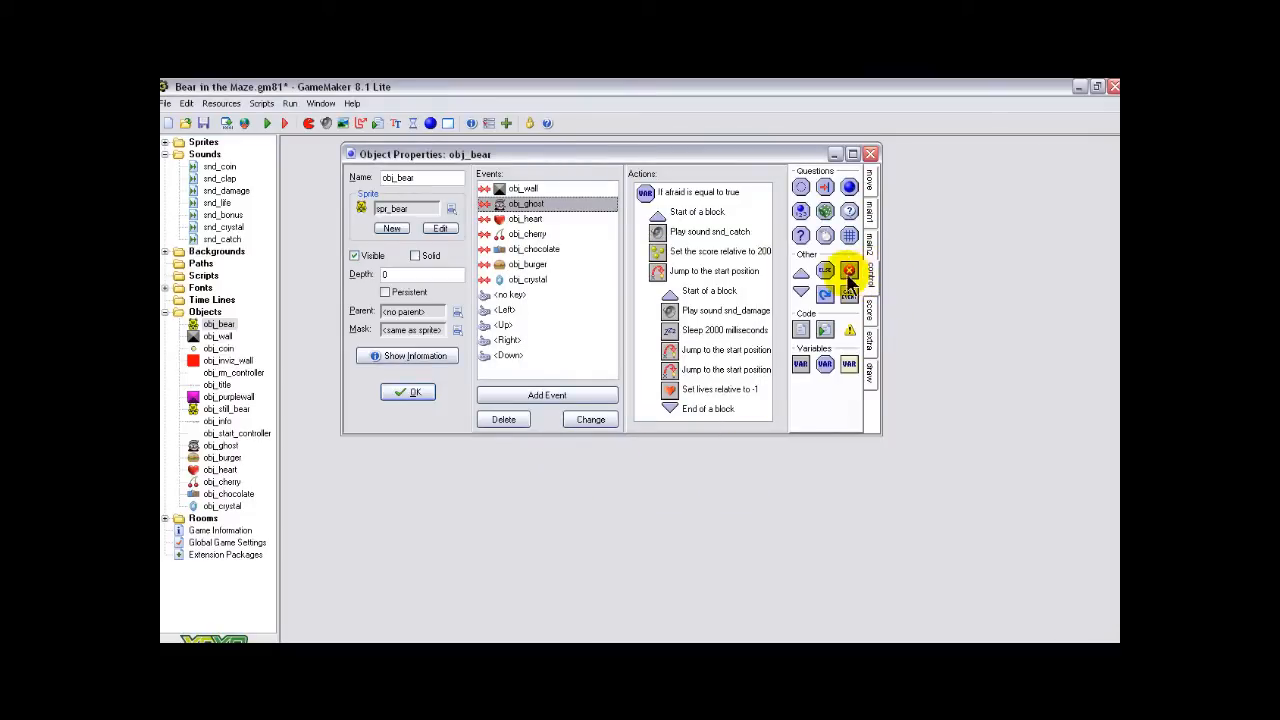
left_click_drag(802, 291, 660, 290)
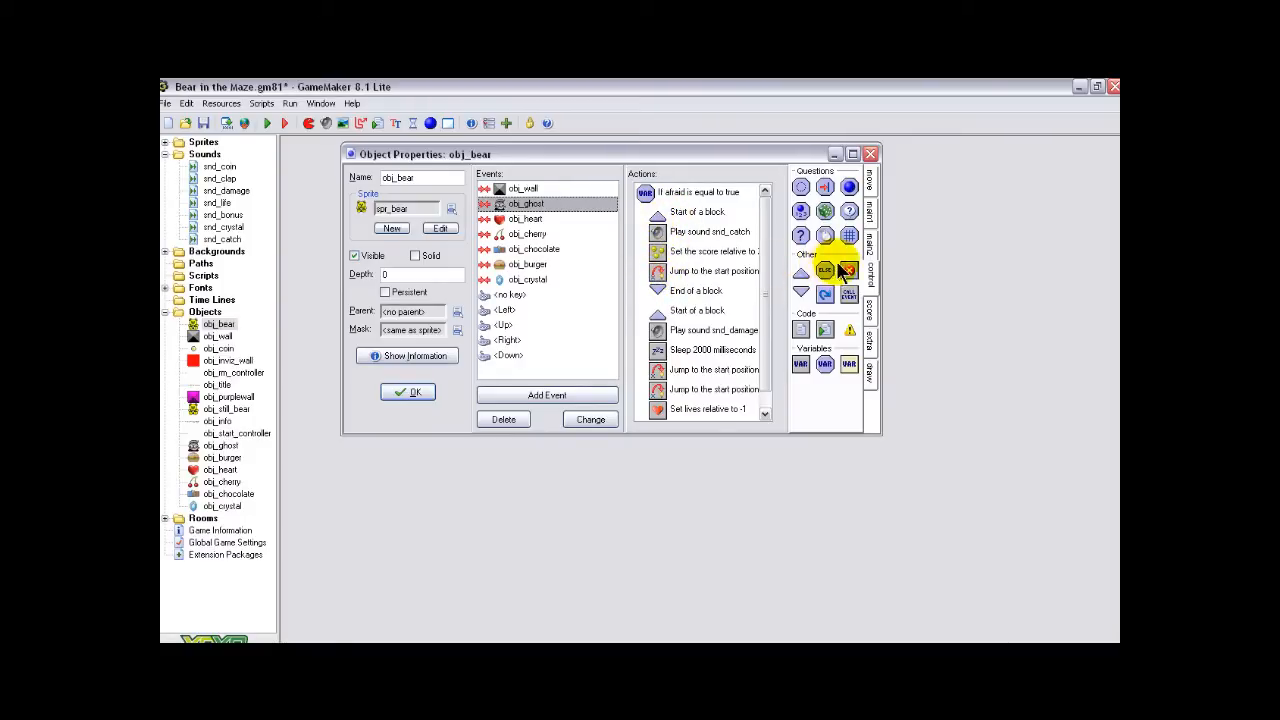
left_click_drag(825, 270, 645, 307)
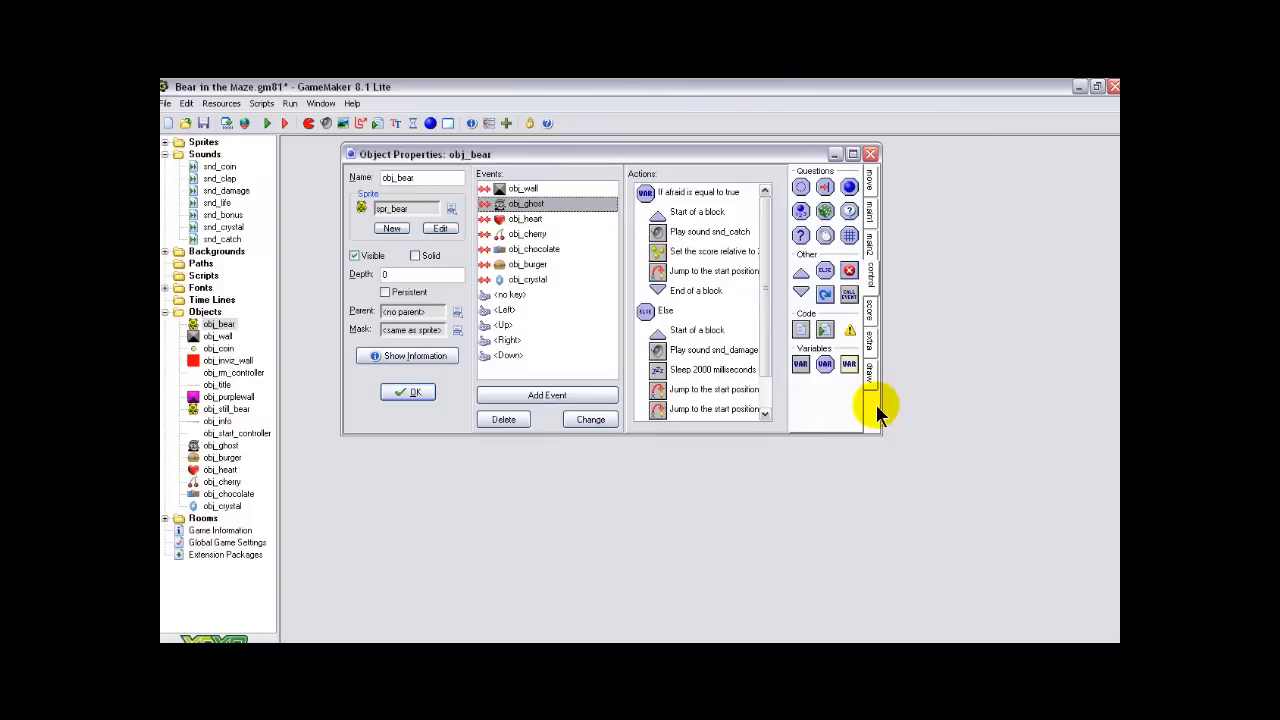
left_click_drag(879, 406, 966, 423)
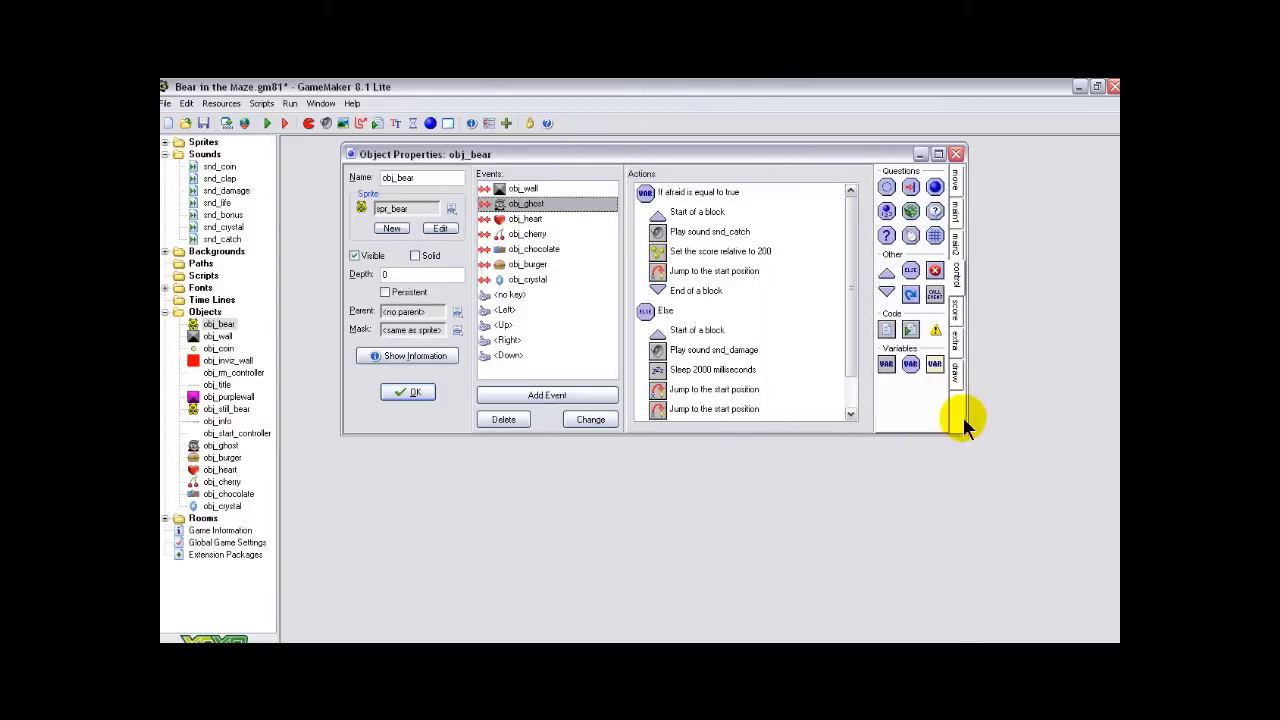
left_click_drag(829, 434, 814, 513)
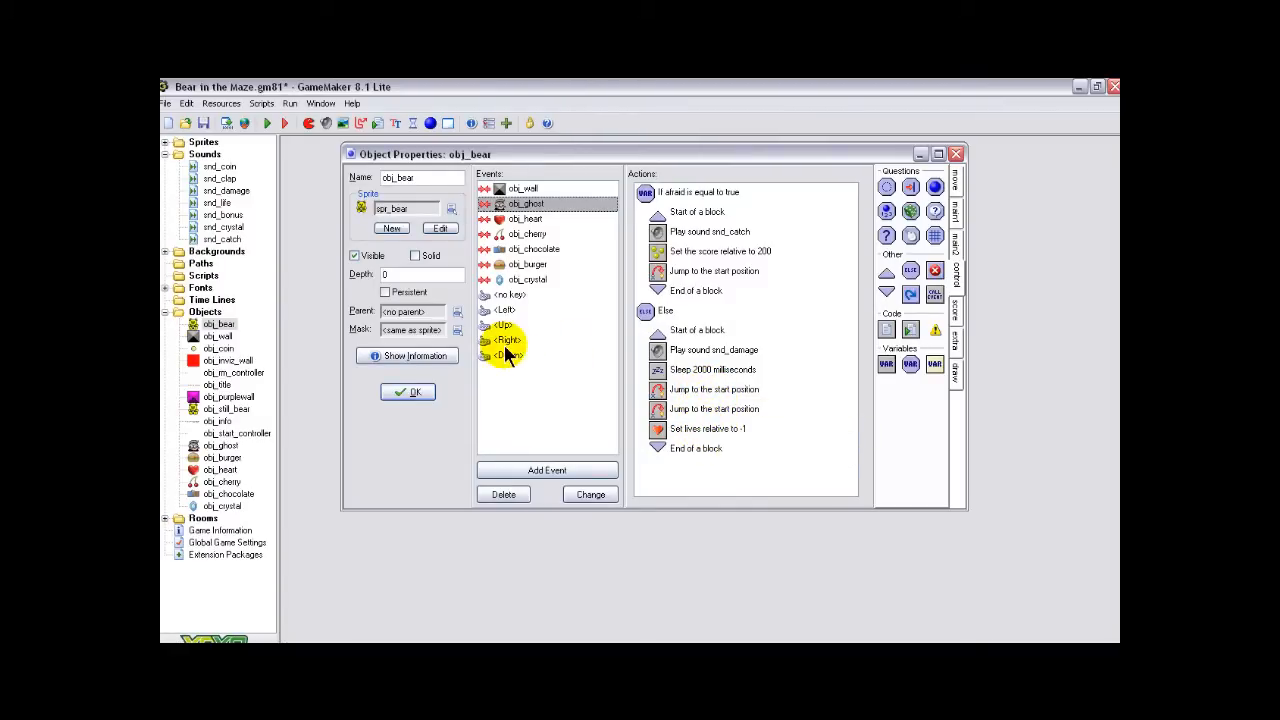
left_click(410, 390)
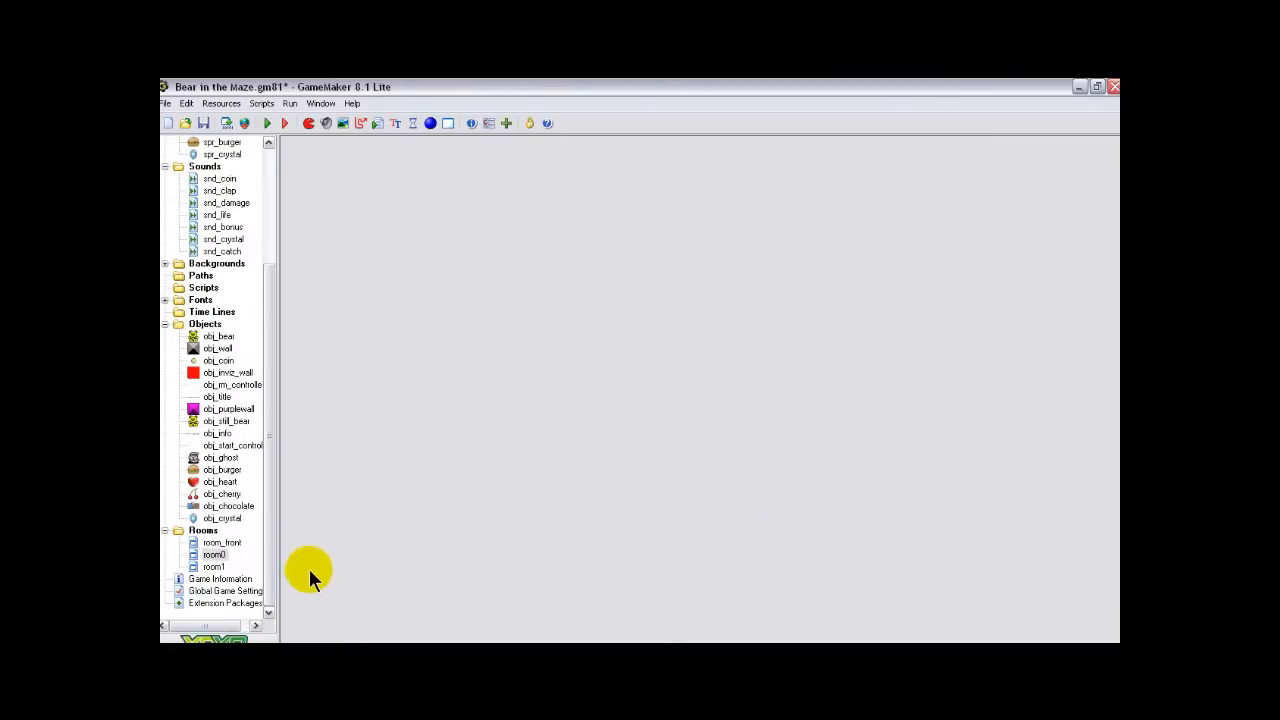
Step: Place four obj_crystal instances in the corridors of room0, two in the upper half and two in the lower half, and save the room
double_click(212, 556)
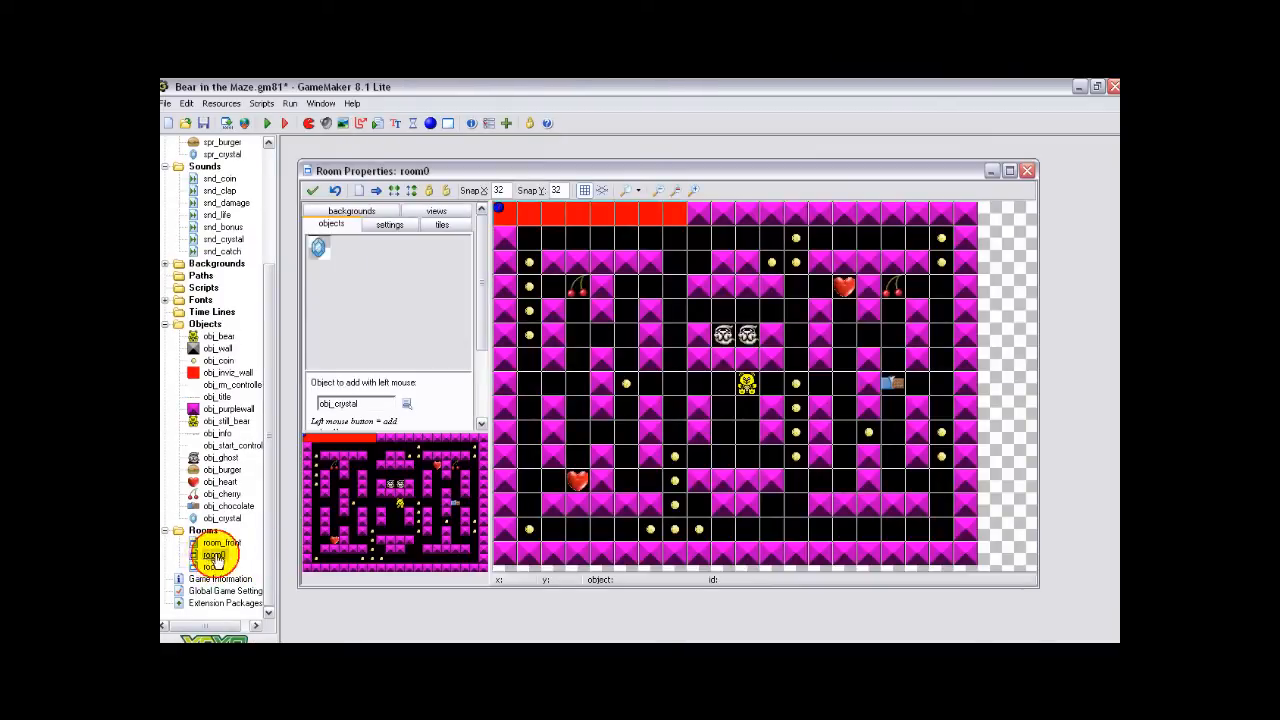
left_click_drag(476, 164, 462, 144)
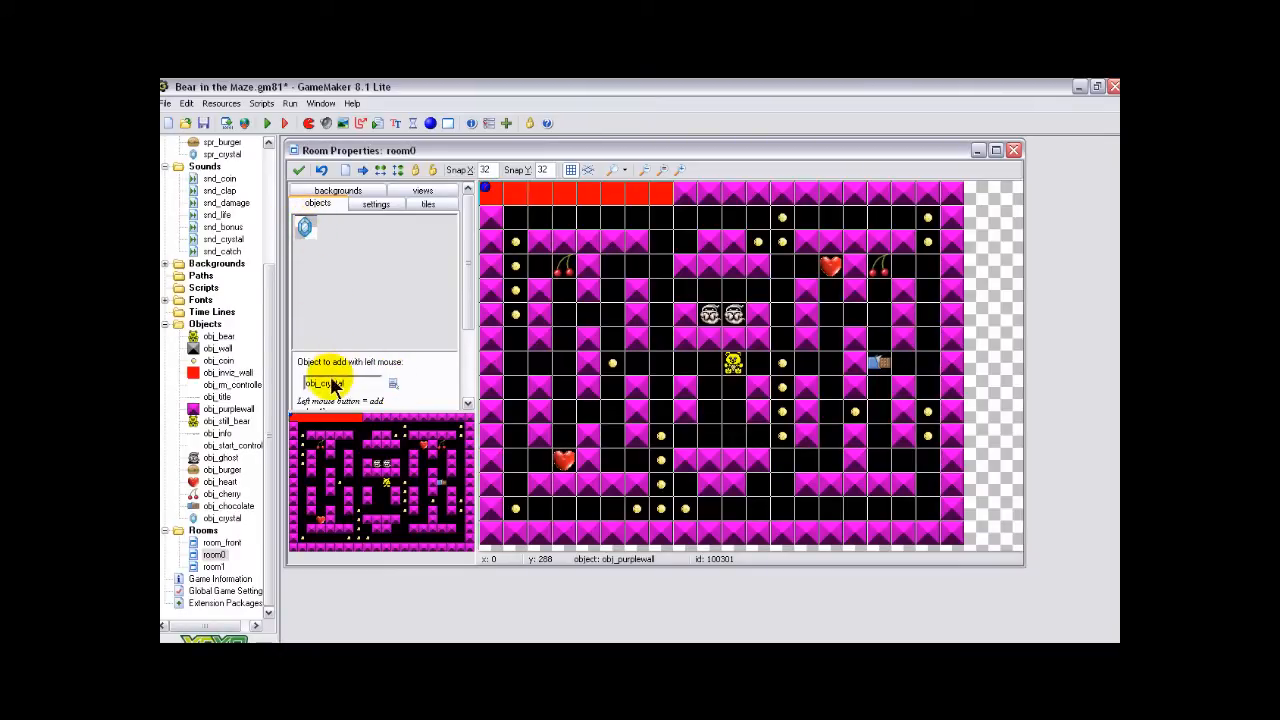
left_click(612, 267)
left_click(614, 460)
left_click(830, 290)
left_click(835, 465)
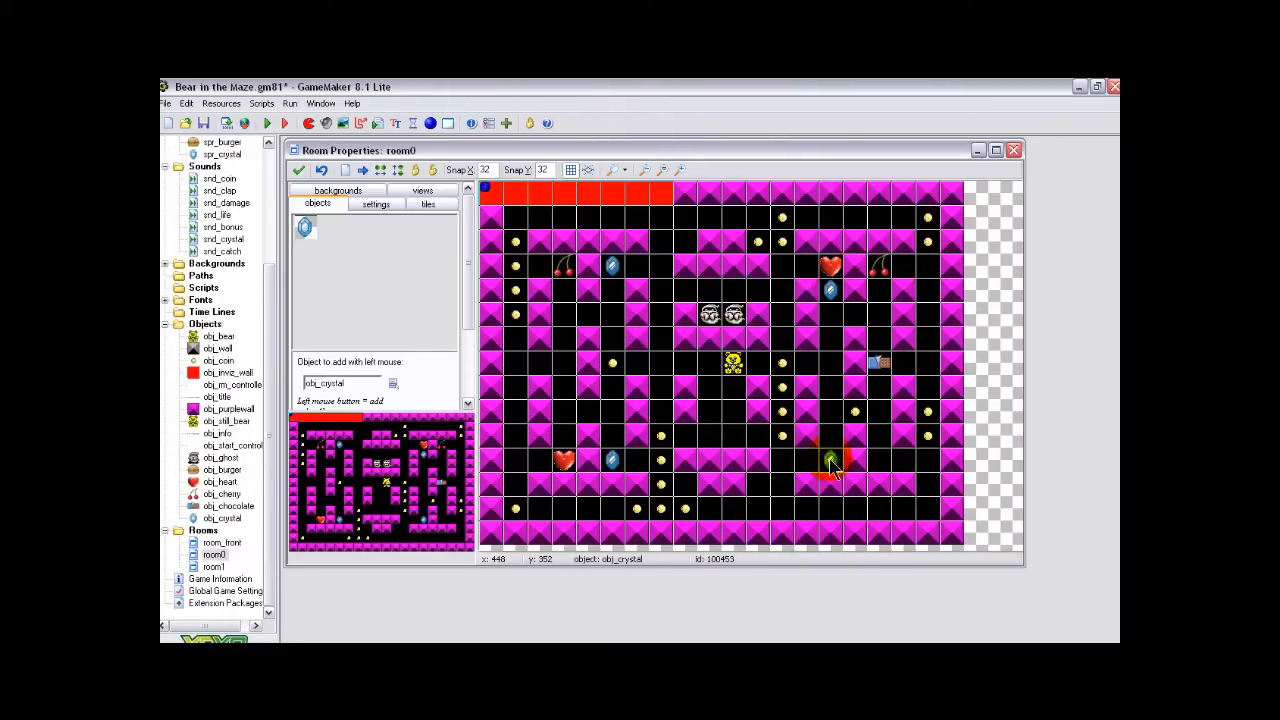
left_click(298, 170)
Step: Run the game, start play from the title screen, and steer the bear to collect the upper-right crystal in the maze
left_click(267, 123)
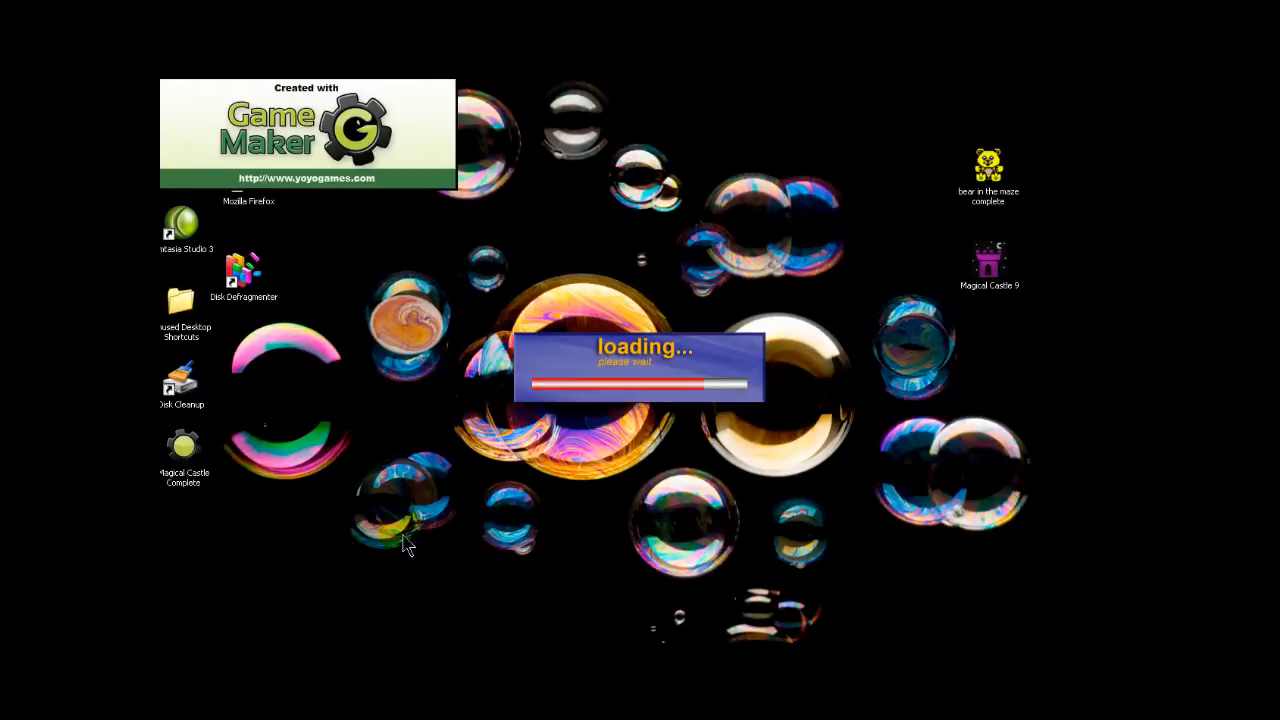
key("Return")
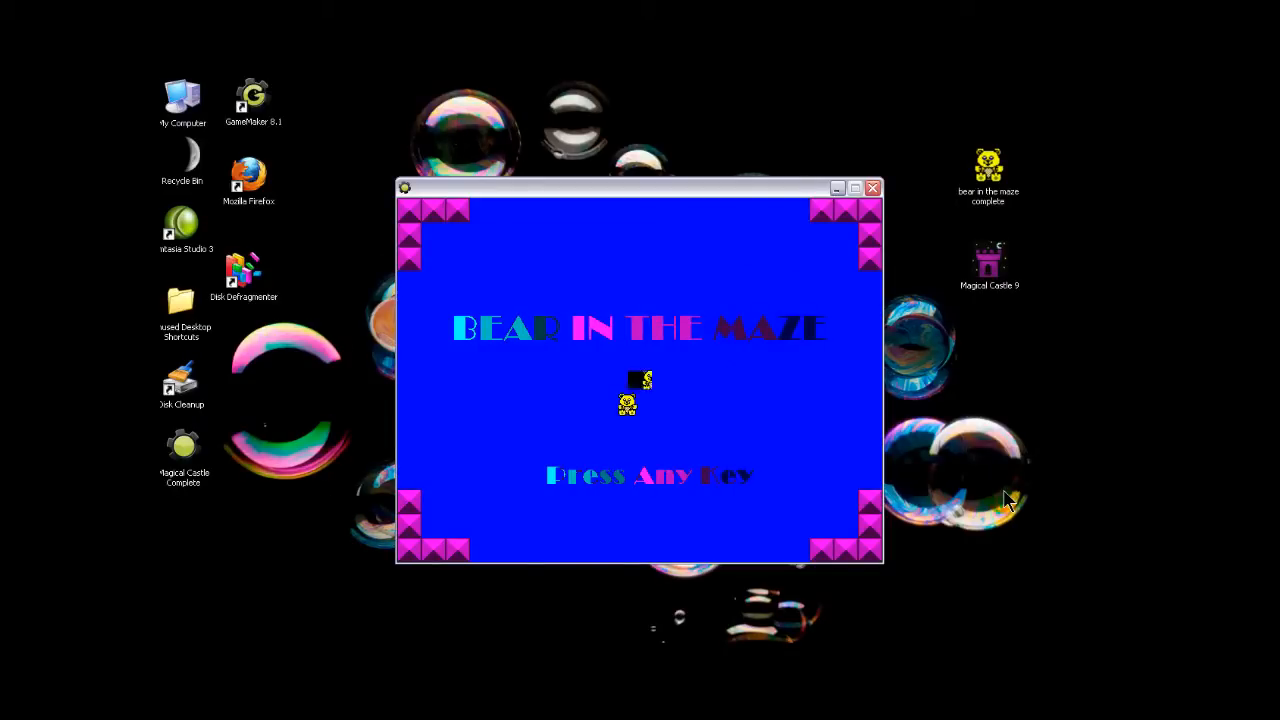
key("Right")
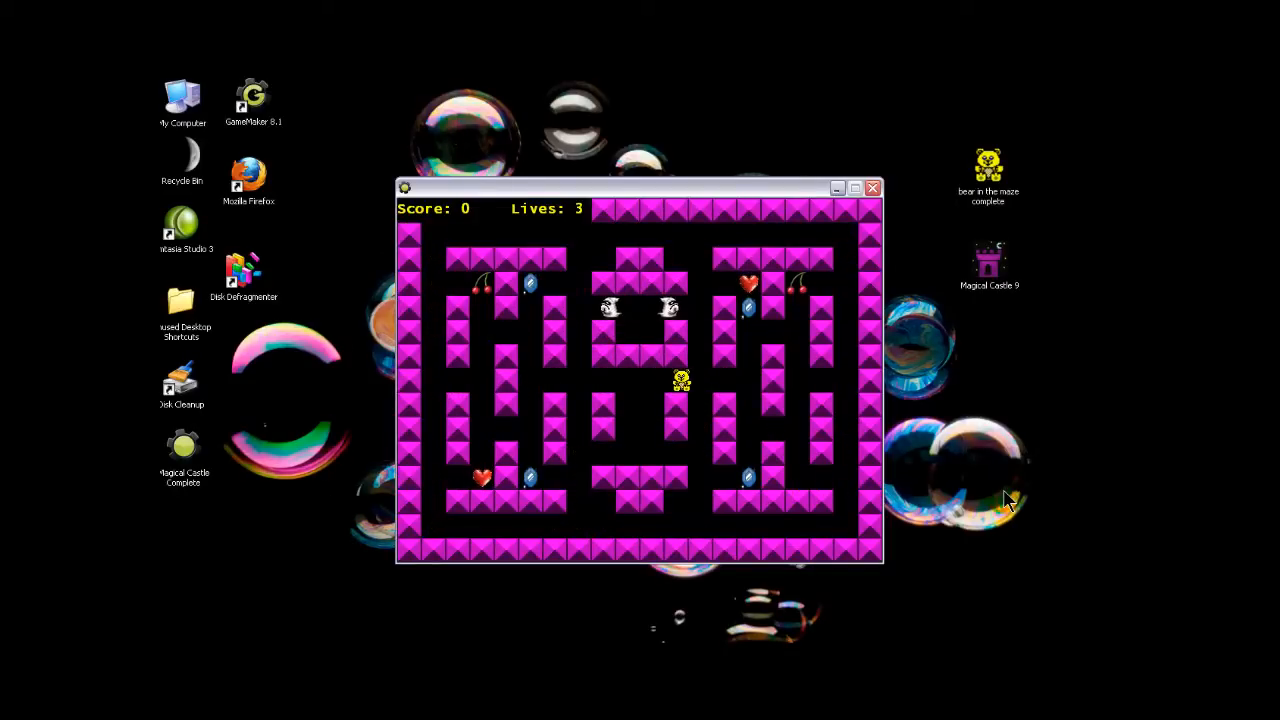
key("Up")
key("Down")
key("Left")
key("Down")
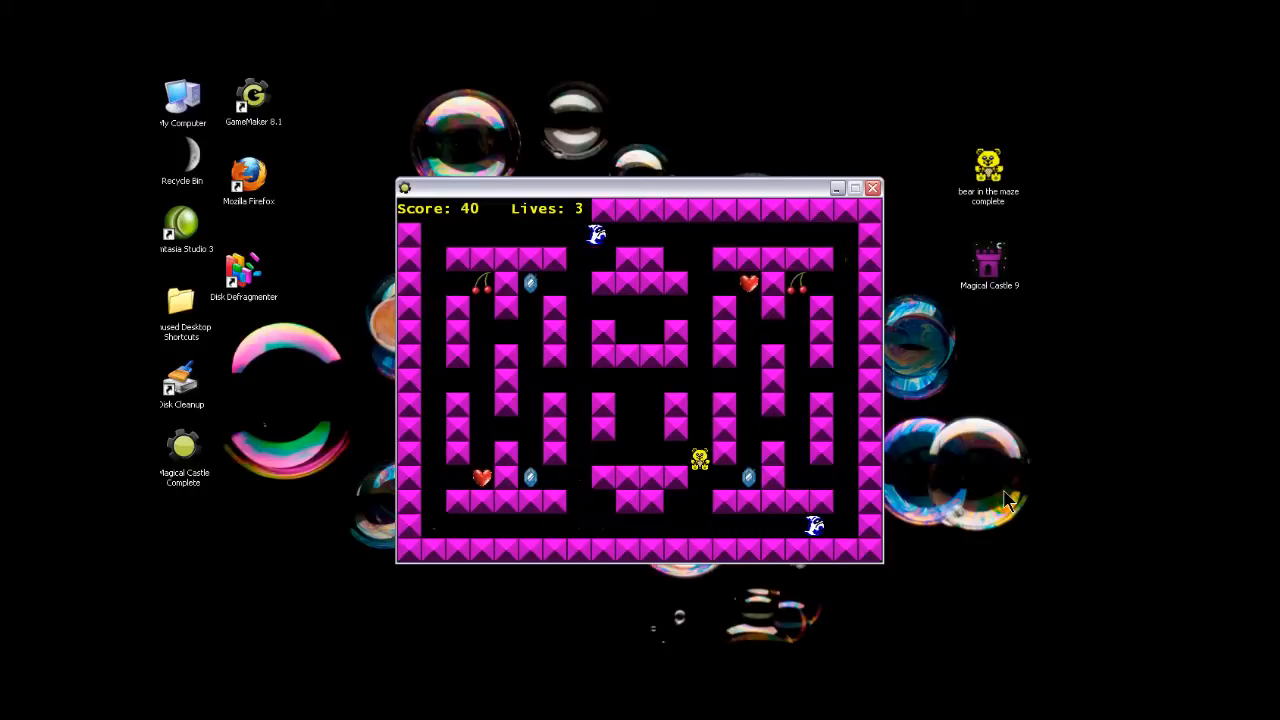
Step: Test the afraid state by collecting the maze's lower-right crystal and running the bear into the blue ghosts
key("Right")
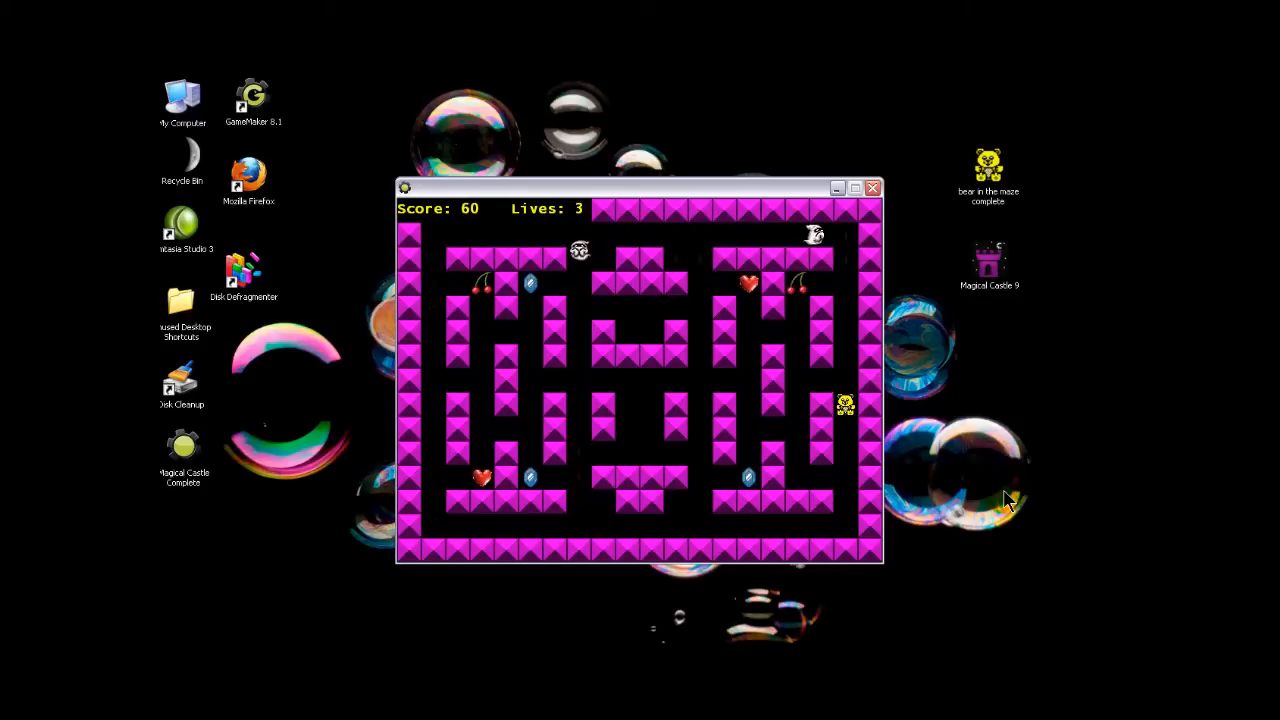
key("Left")
key("Down")
key("Left")
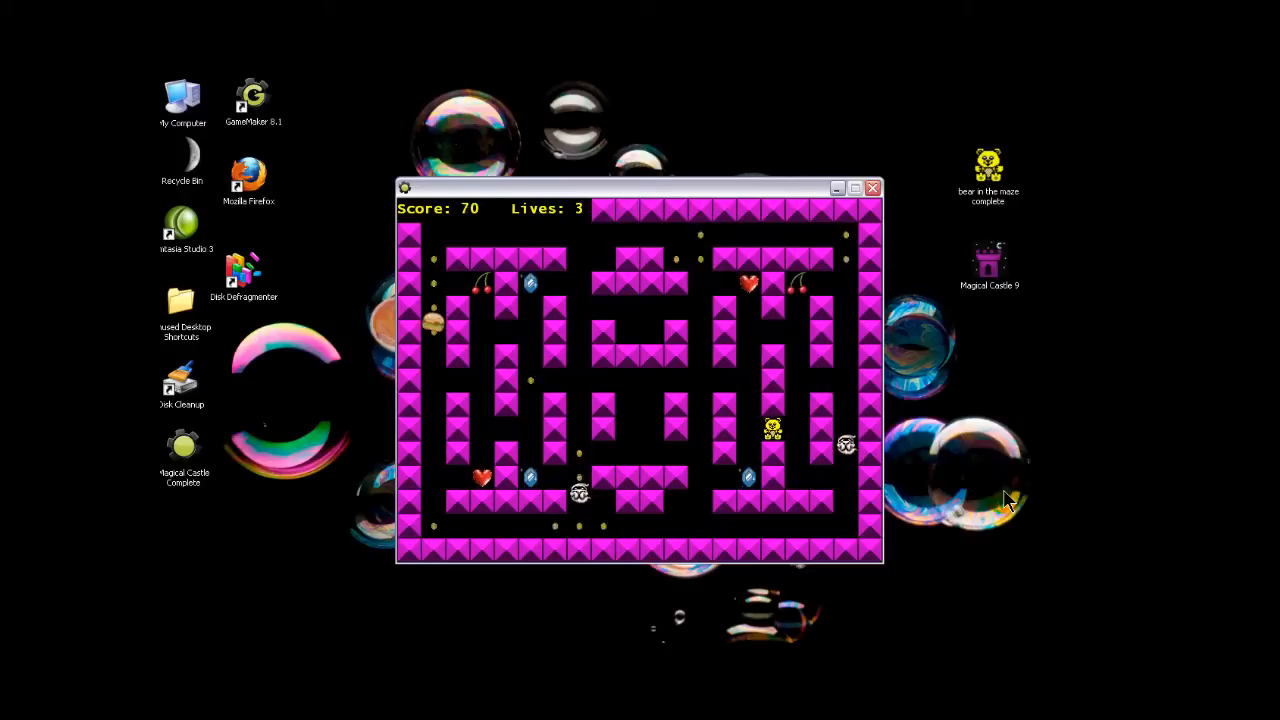
key("Down")
key("Left")
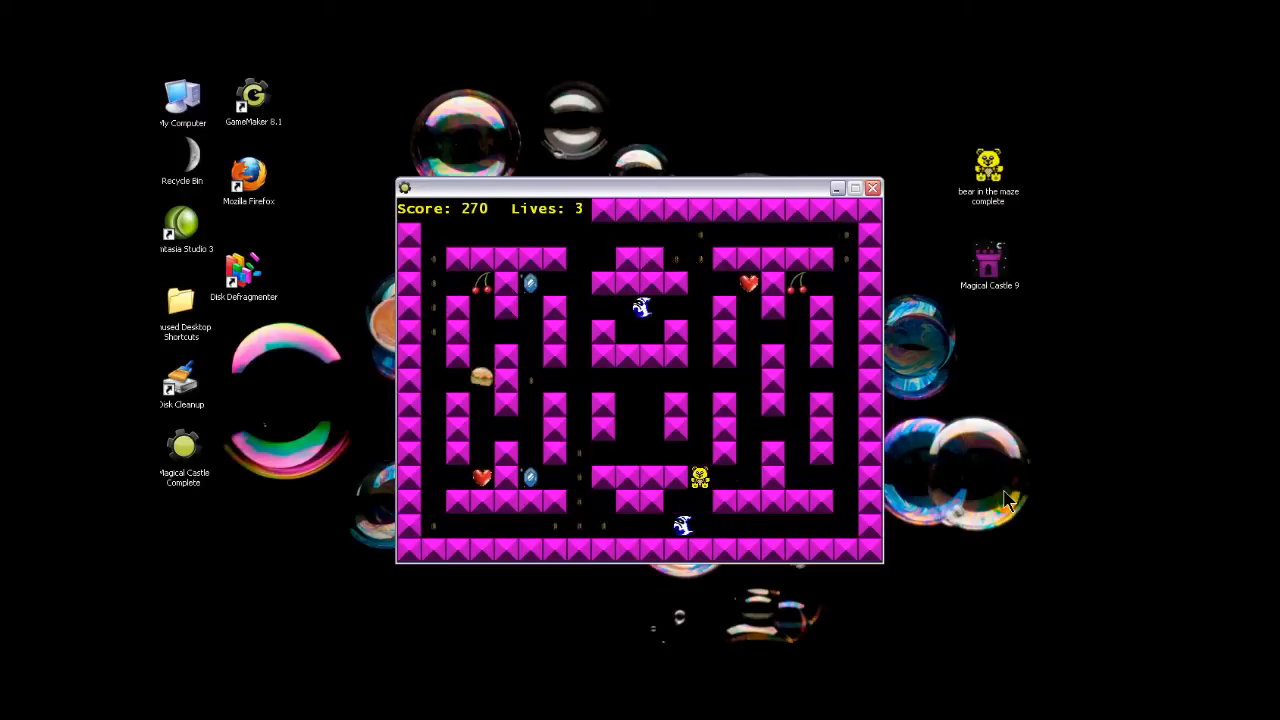
key("Right")
key("Left")
key("Down")
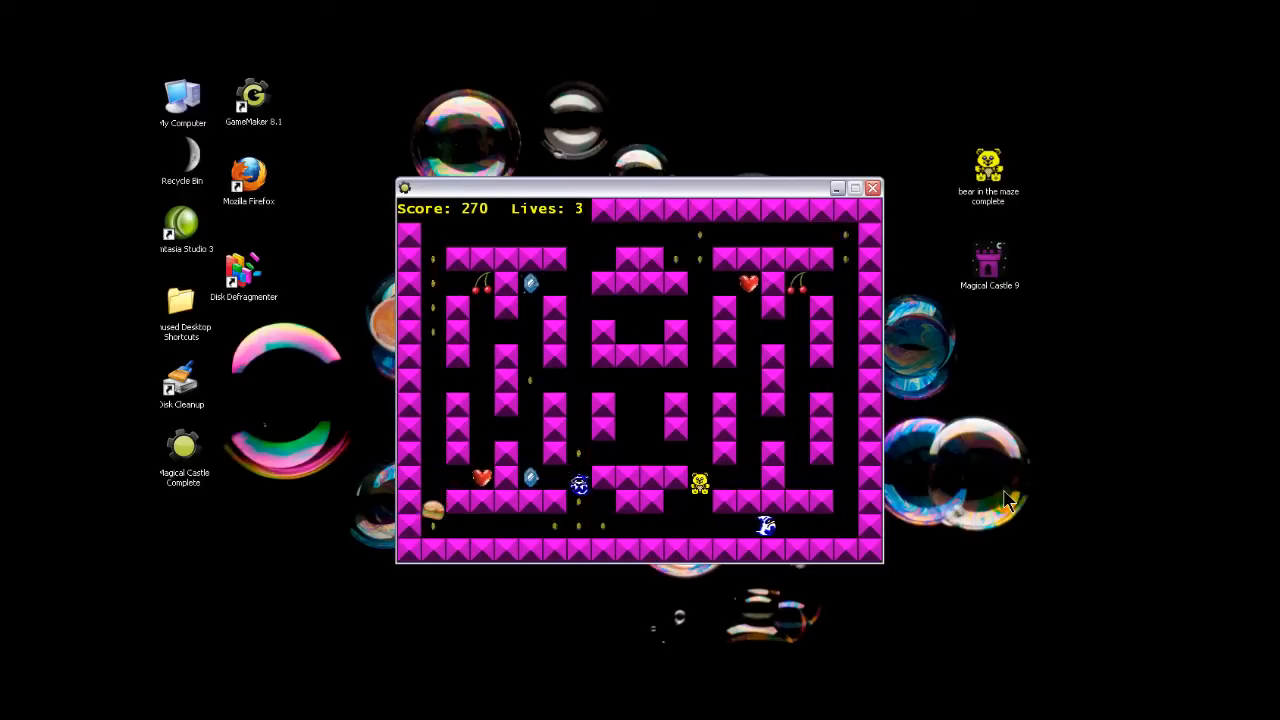
key("Left")
key("Up")
key("Right")
key("Up")
key("Up")
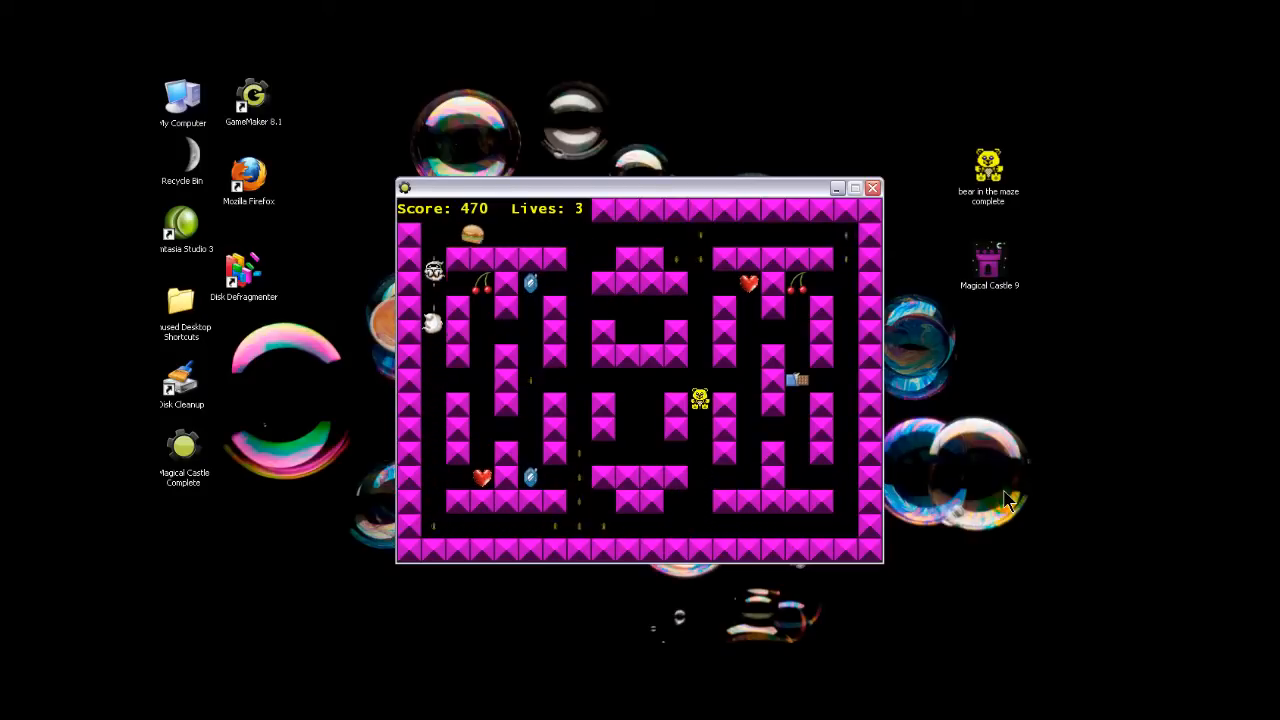
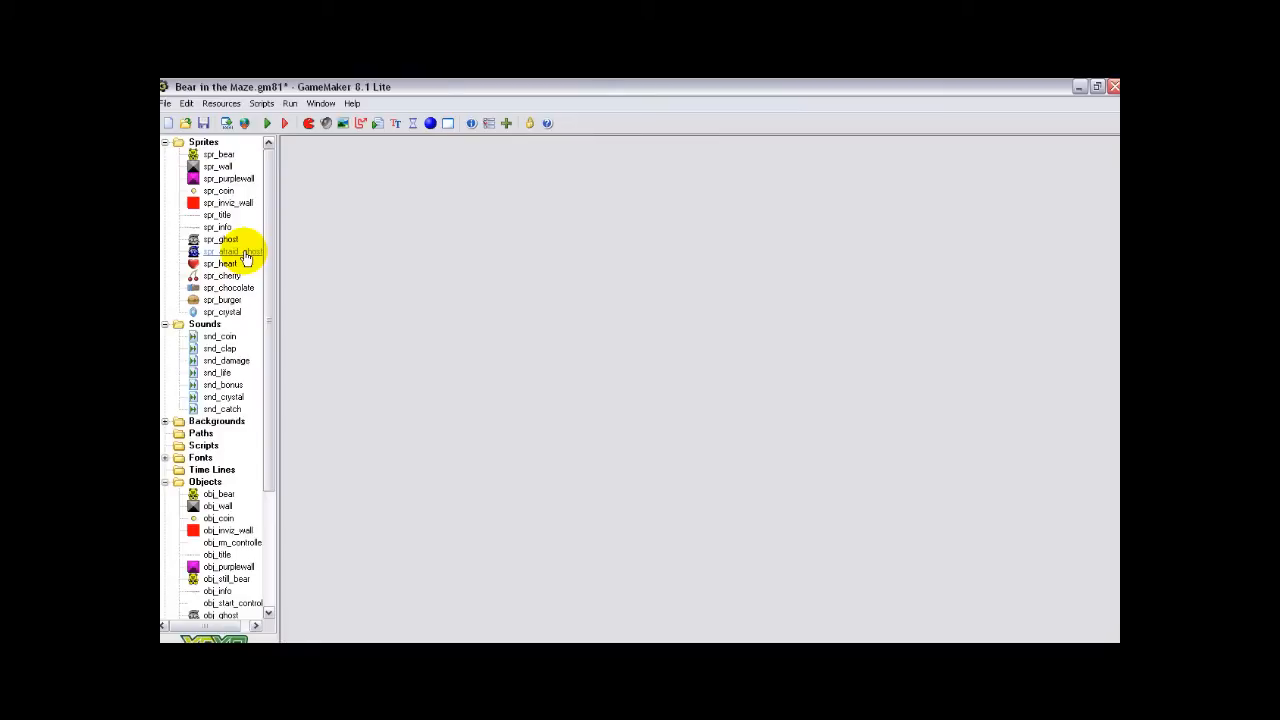
Step: Duplicate spr_afraid_ghost and colorize all images of the copy green with a hue of 72
right_click(244, 252)
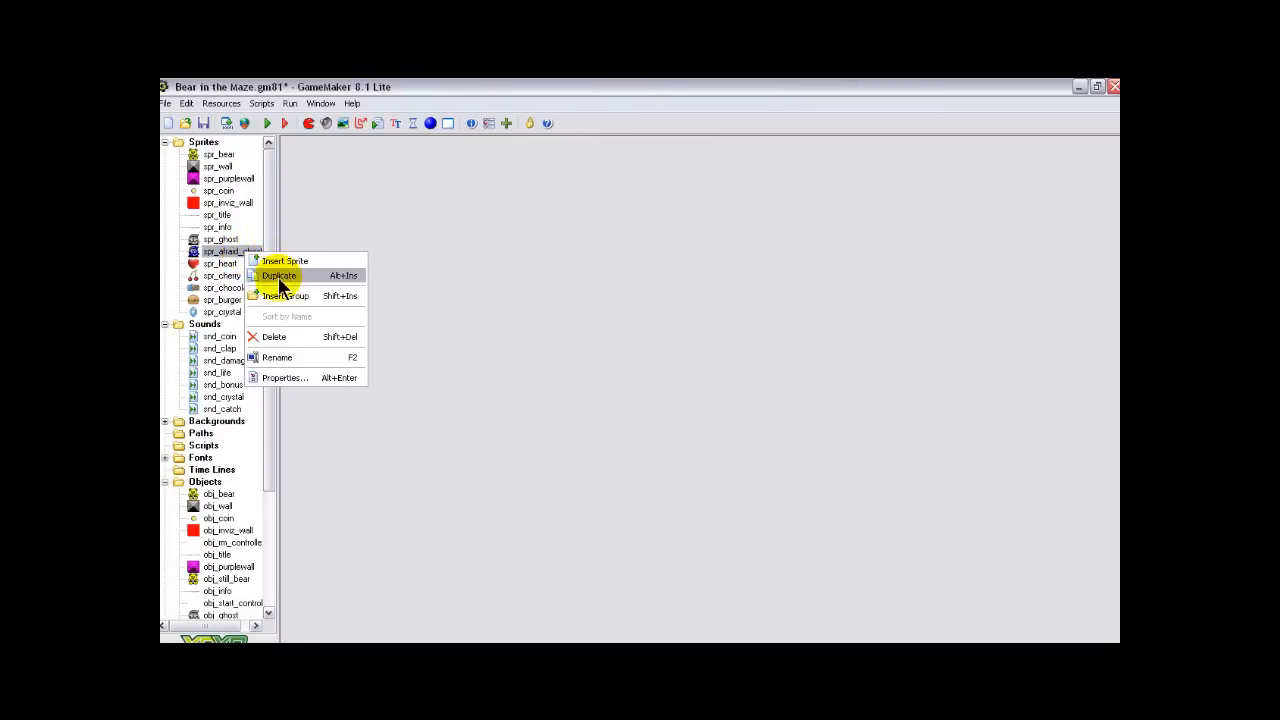
left_click(277, 275)
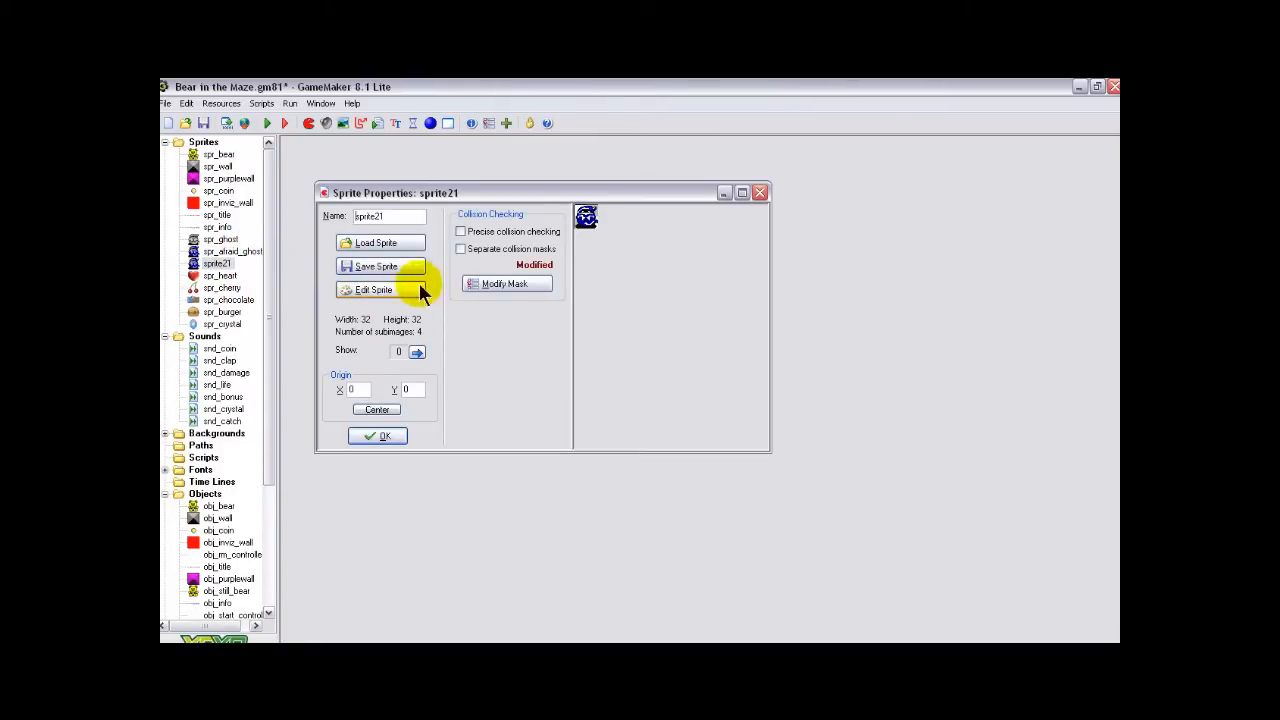
left_click(383, 289)
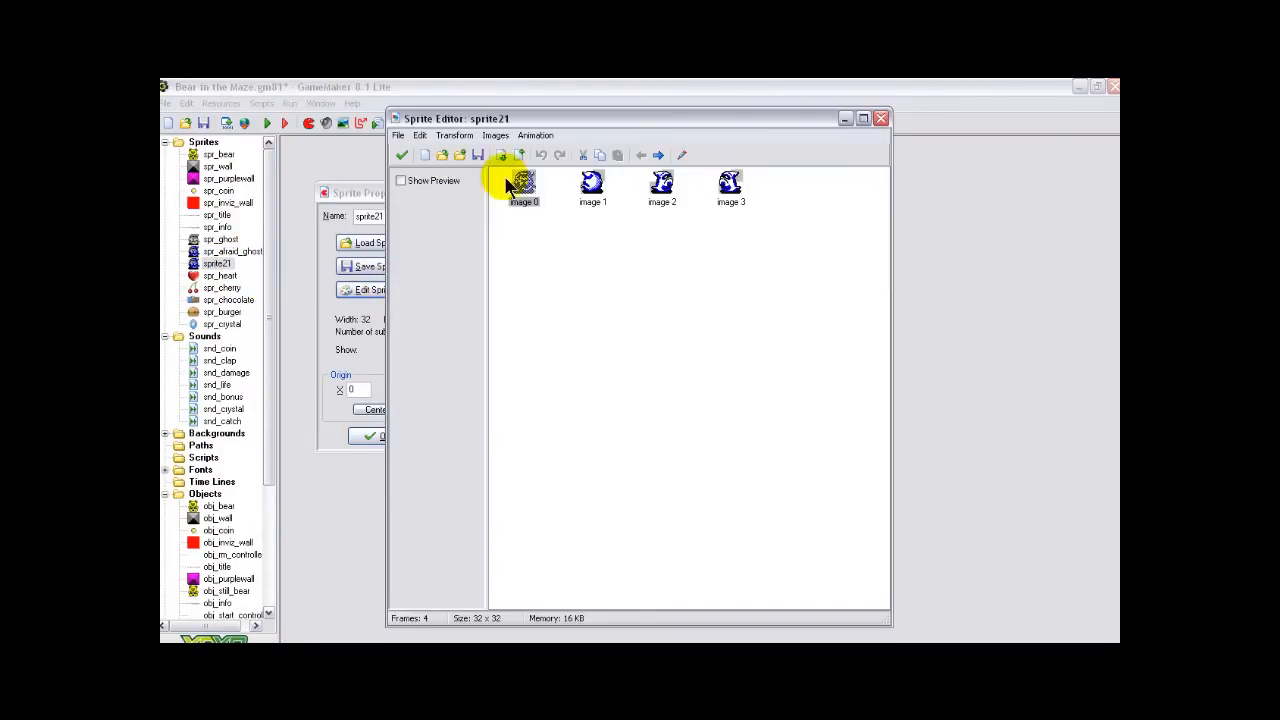
left_click(495, 135)
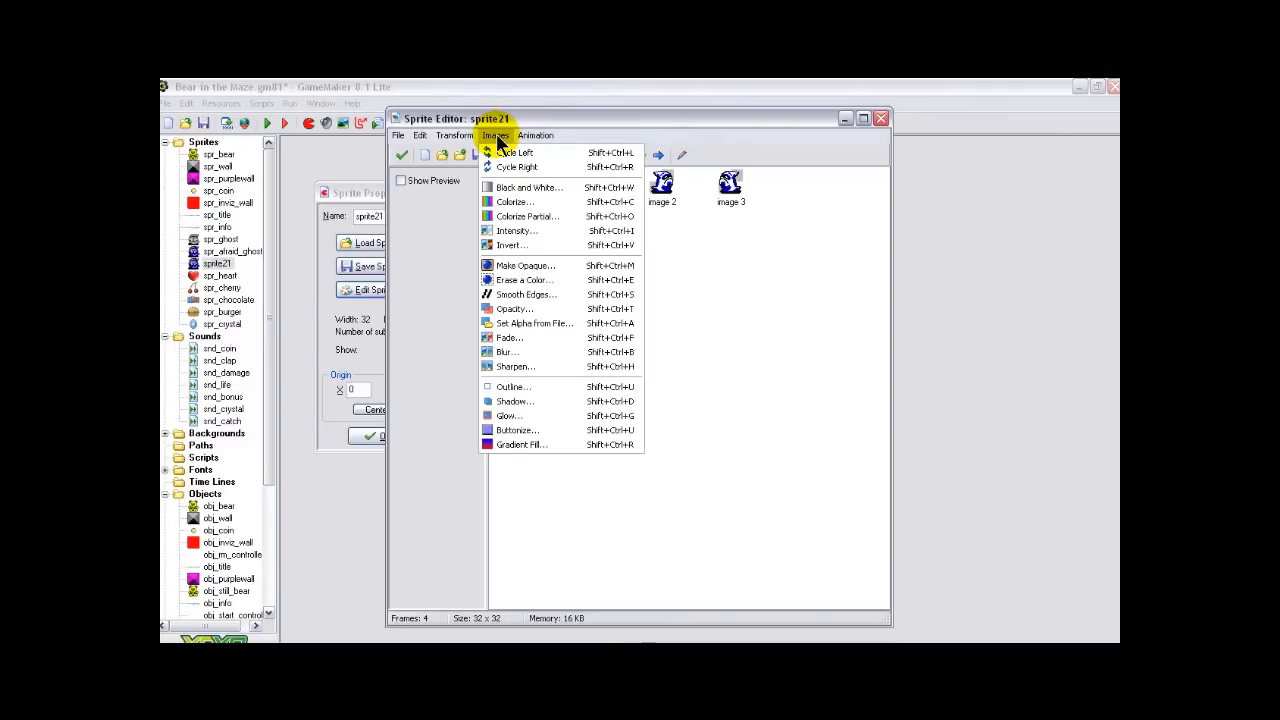
left_click(510, 202)
left_click_drag(647, 433, 591, 433)
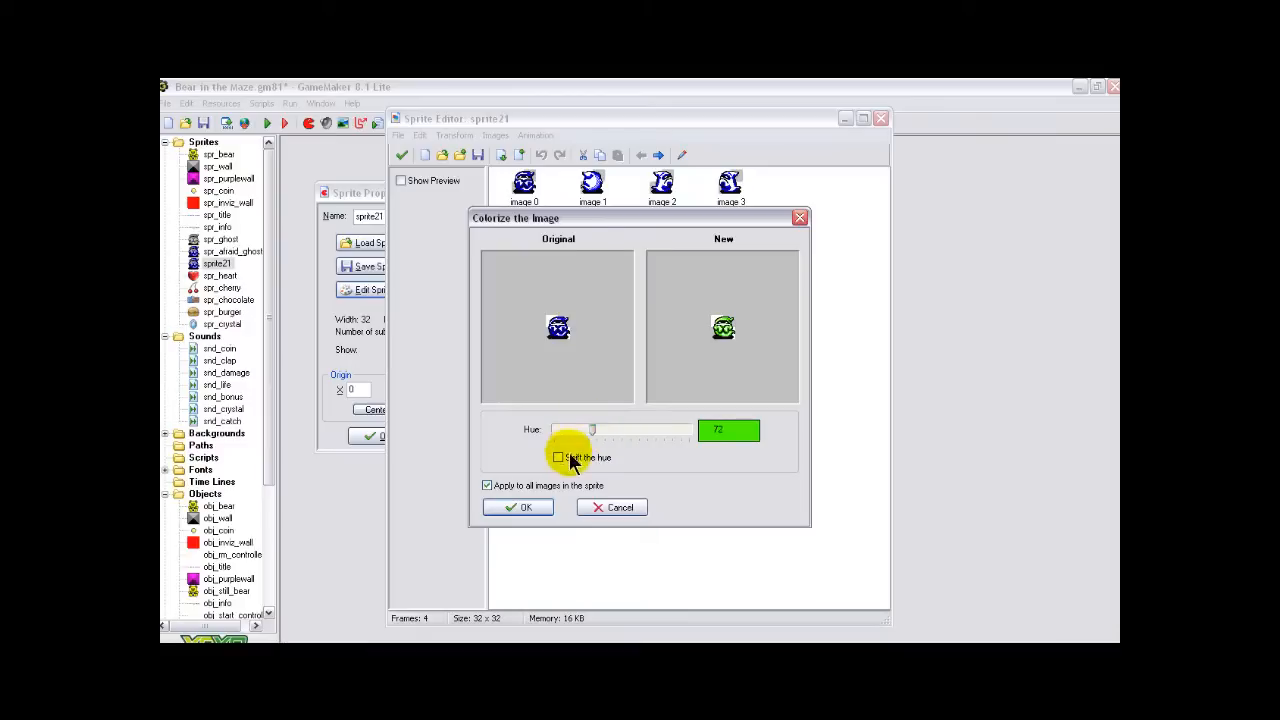
left_click(522, 508)
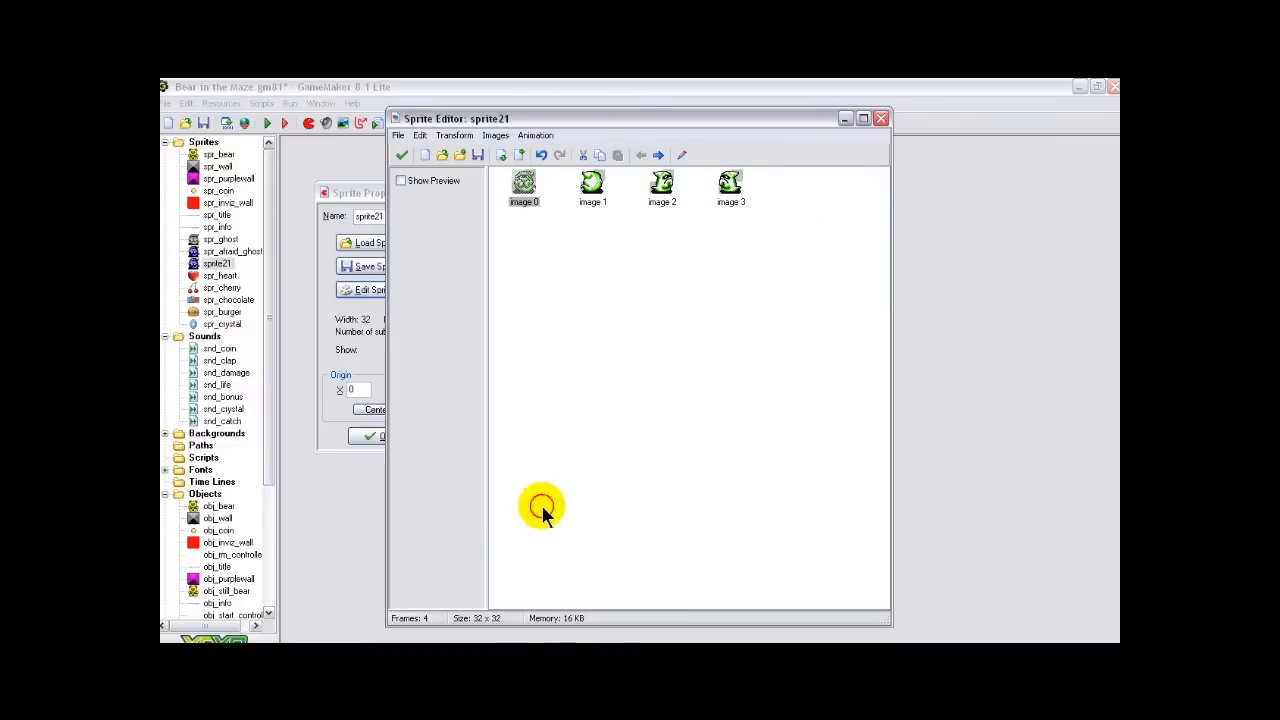
left_click(401, 155)
Step: Name the green ghost sprite spr_green_ghost and accept its properties
double_click(390, 217)
type("spr")
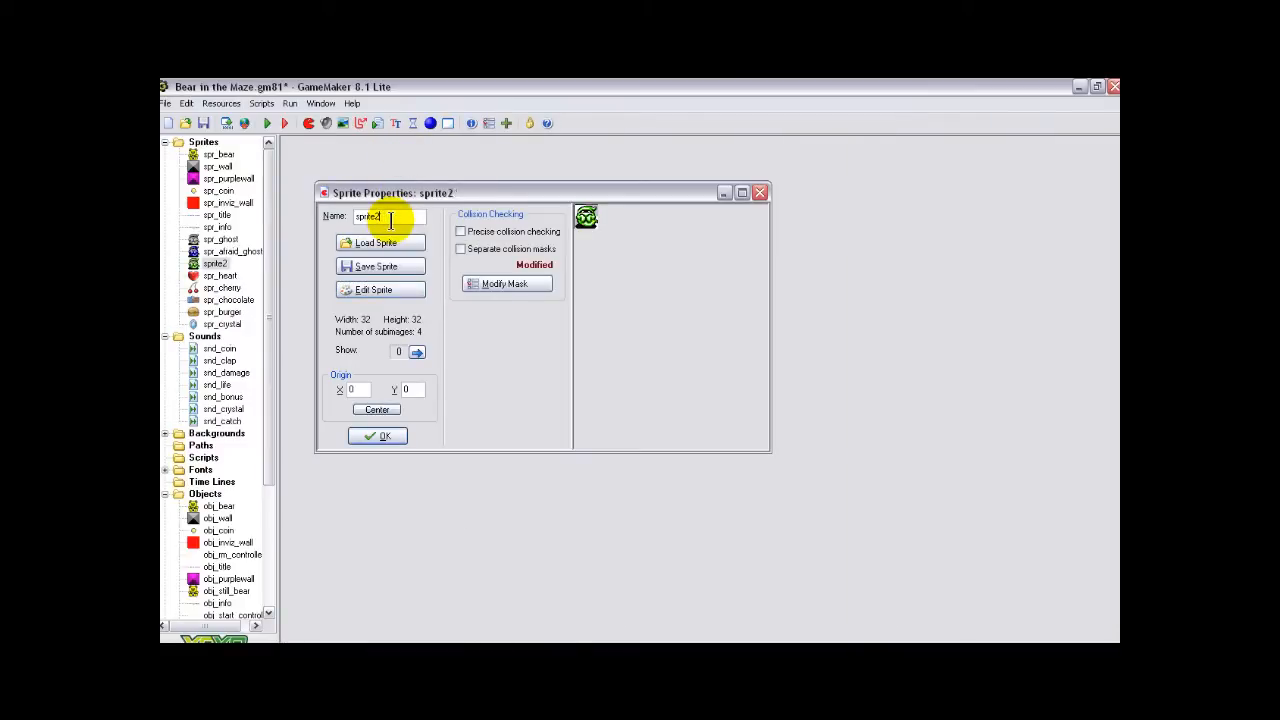
type("_g")
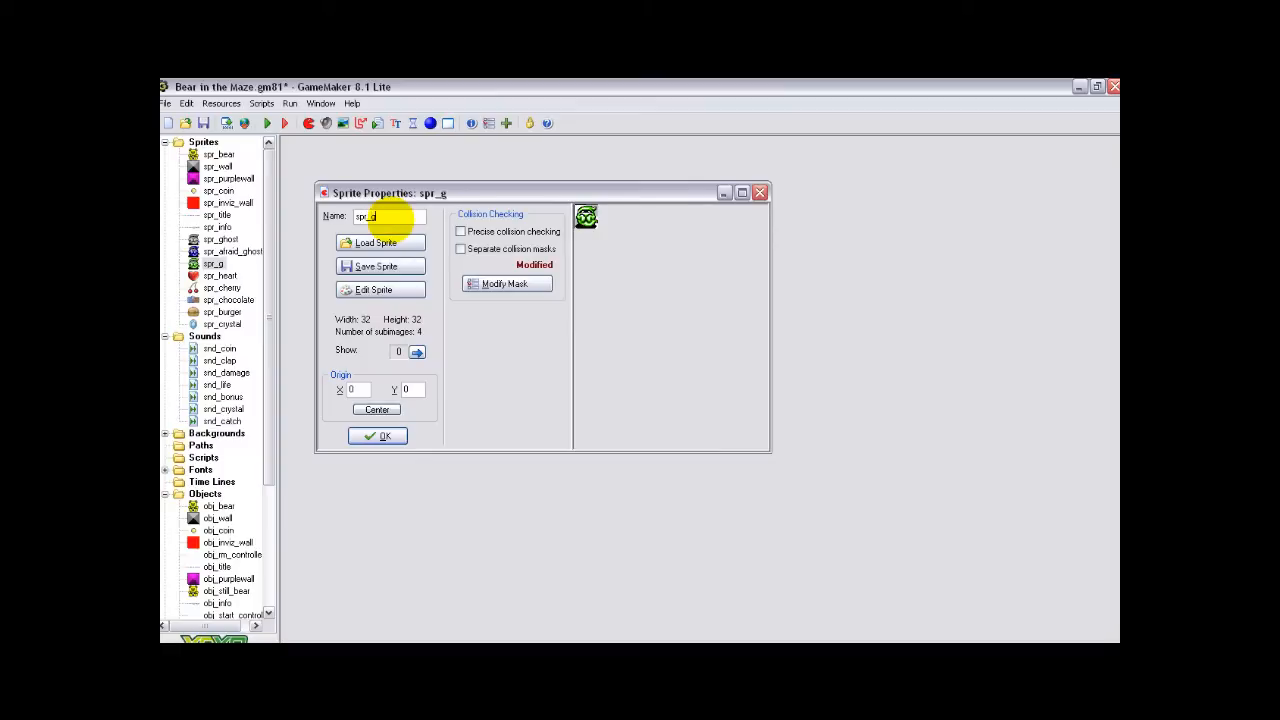
type("reen_ghost")
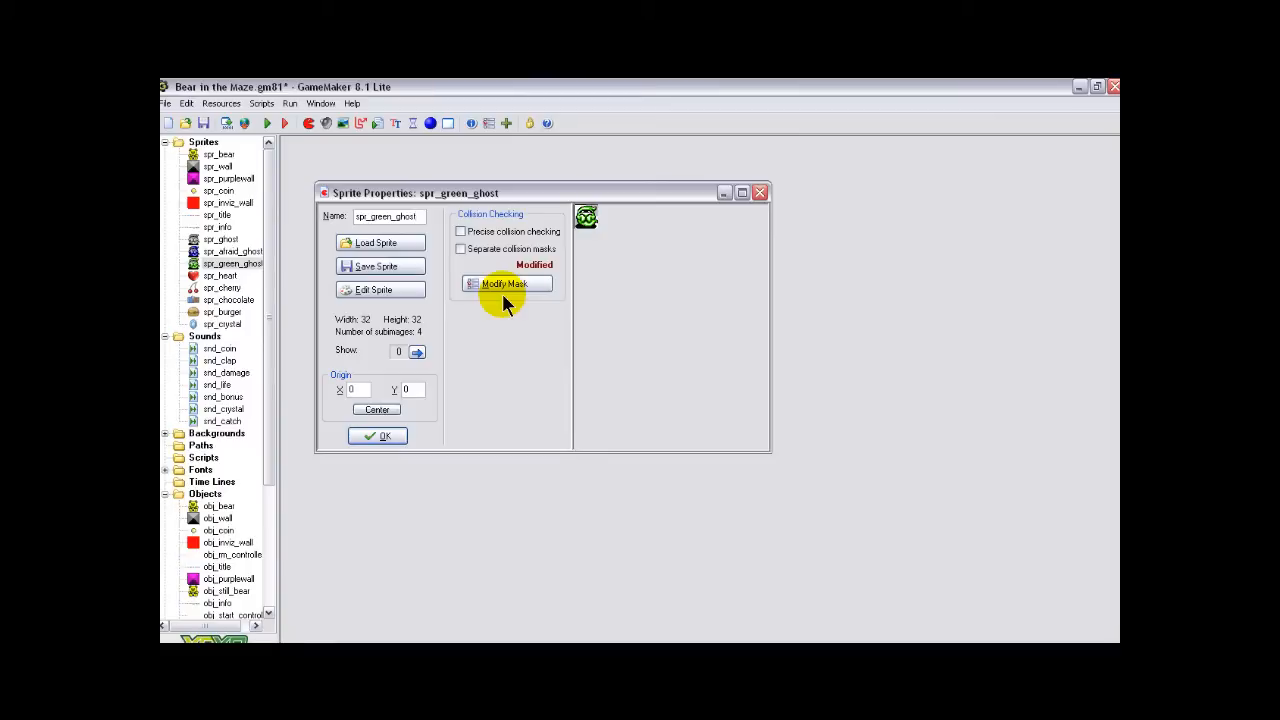
left_click(381, 436)
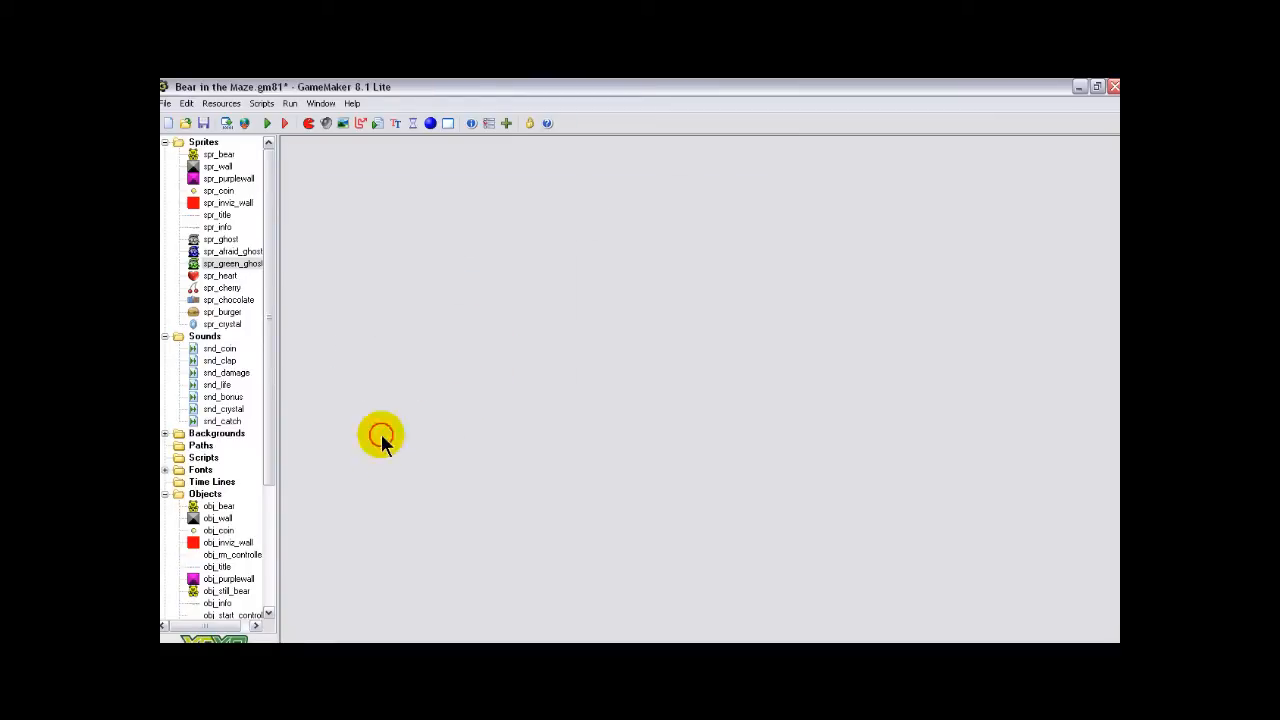
Step: Duplicate spr_afraid_ghost again and colorize all images of the copy red with a hue of 0
right_click(223, 251)
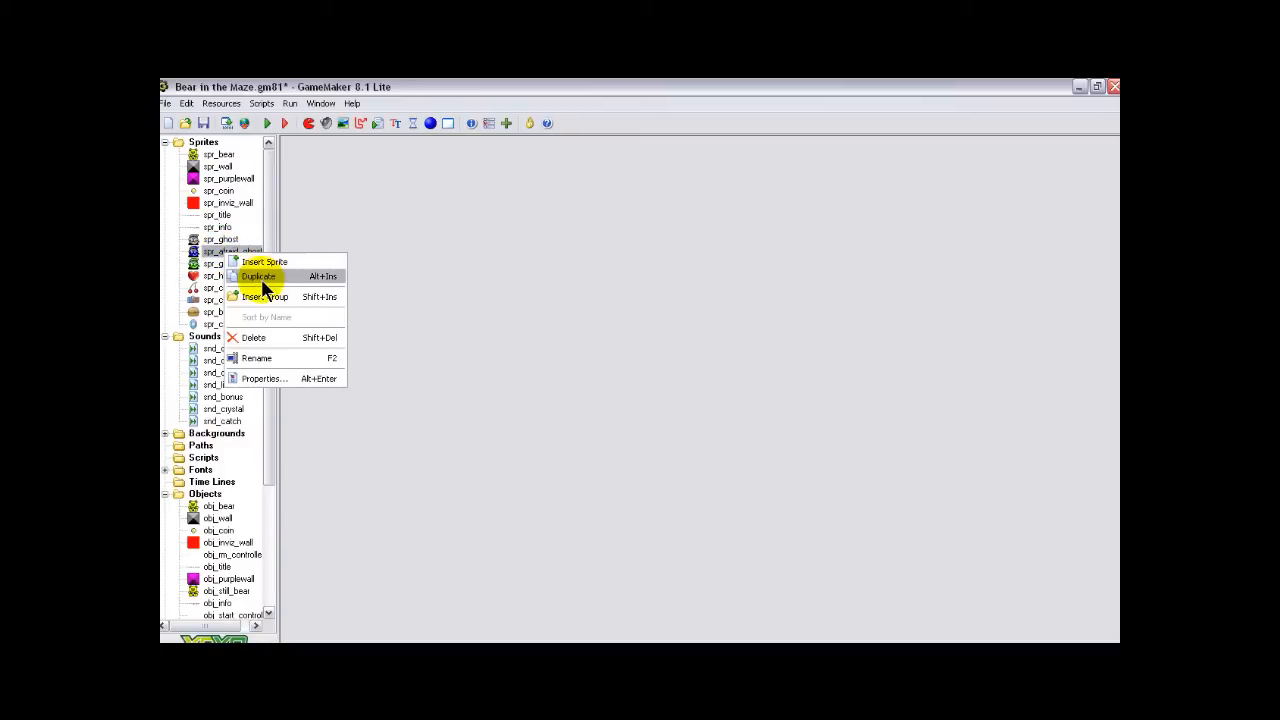
left_click(258, 277)
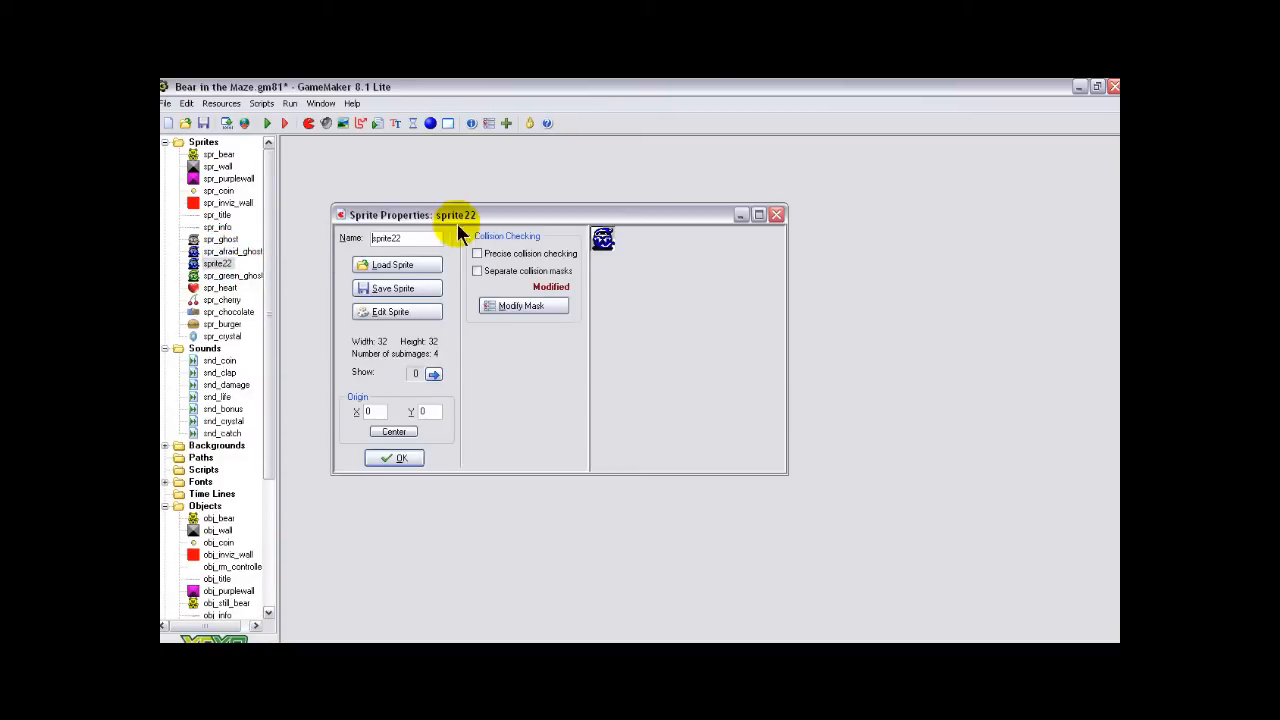
left_click(402, 310)
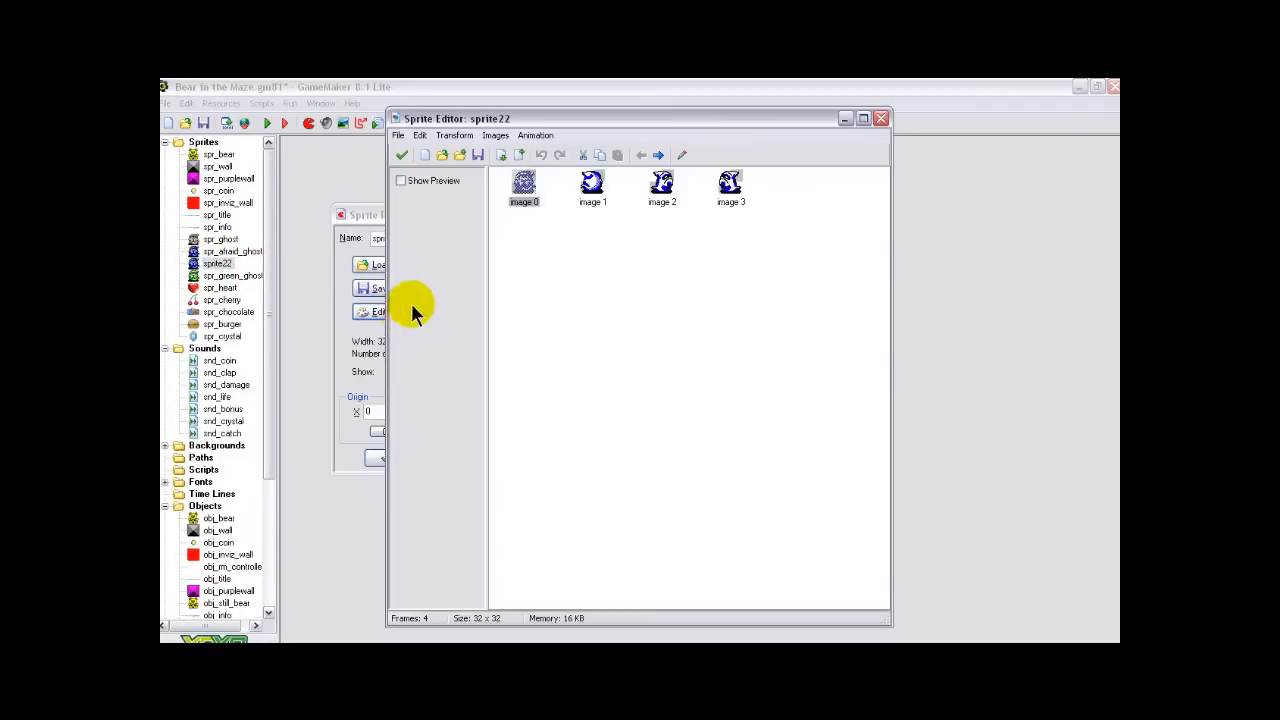
left_click(498, 135)
left_click(514, 203)
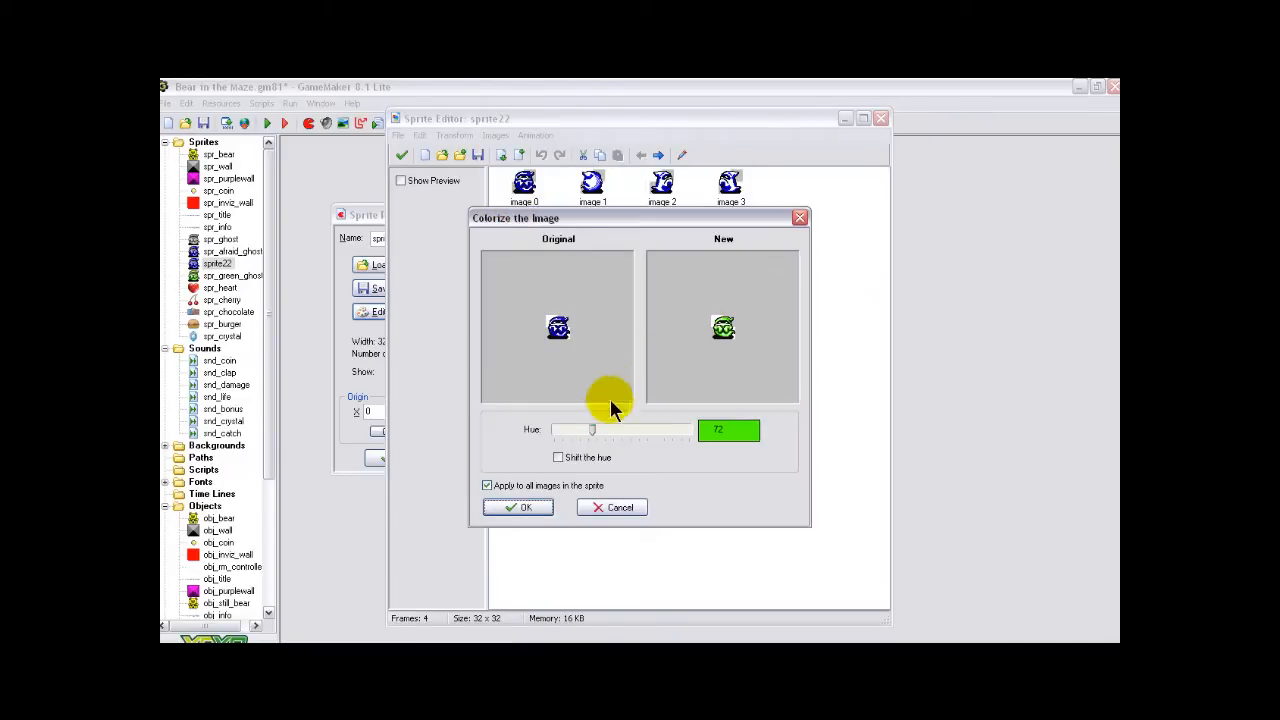
left_click_drag(591, 432, 549, 440)
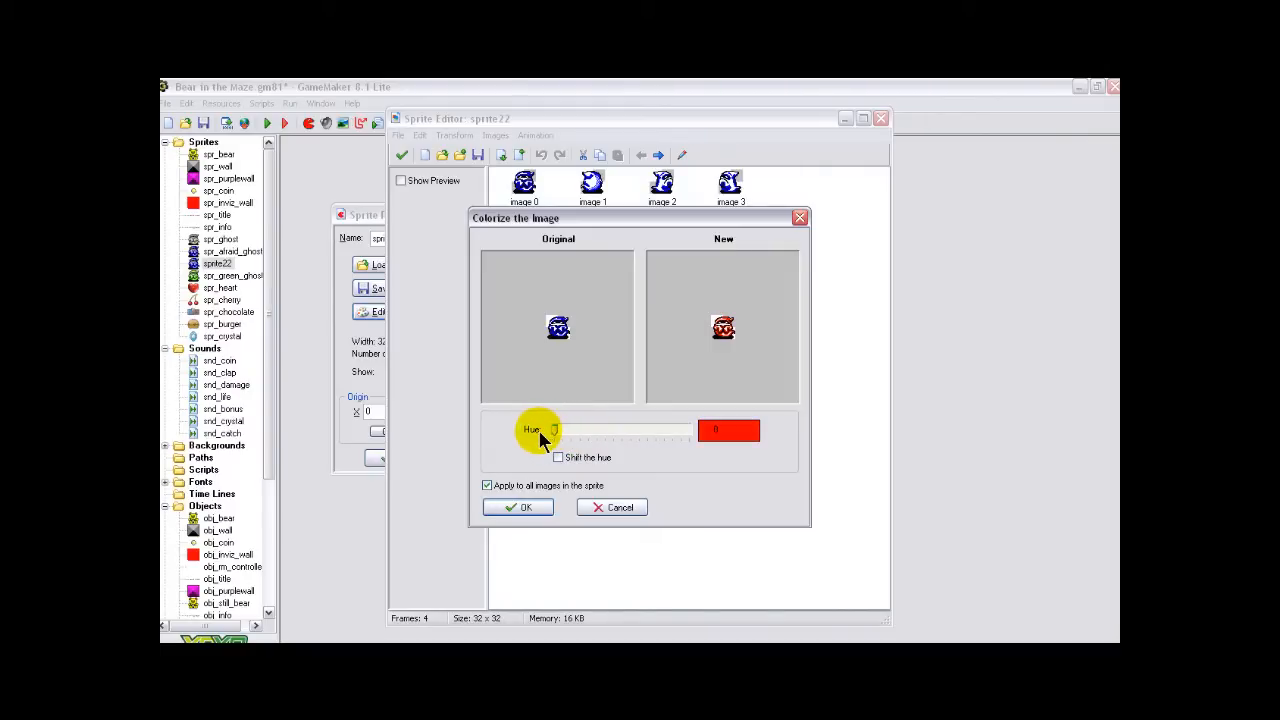
left_click(522, 507)
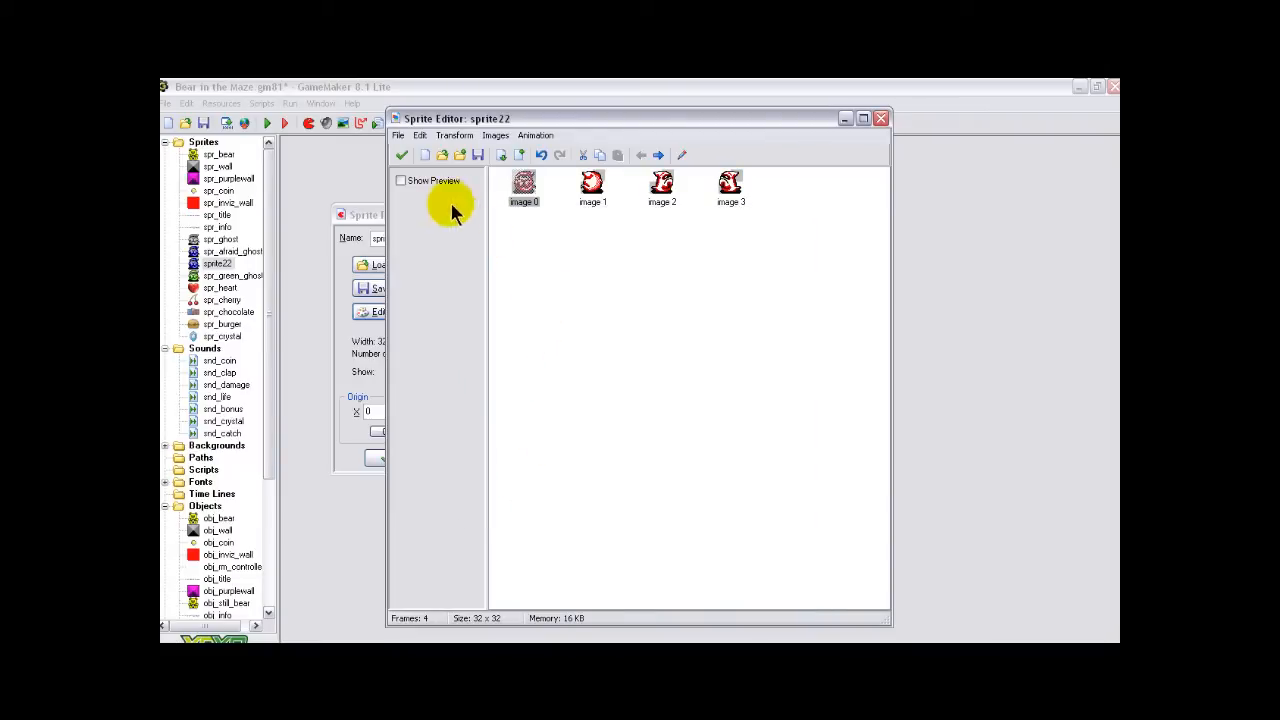
left_click(401, 155)
Step: Name the red ghost sprite spr_red_ghost and accept its properties
left_click(411, 240)
key("BackSpace")
key("BackSpace")
key("BackSpace")
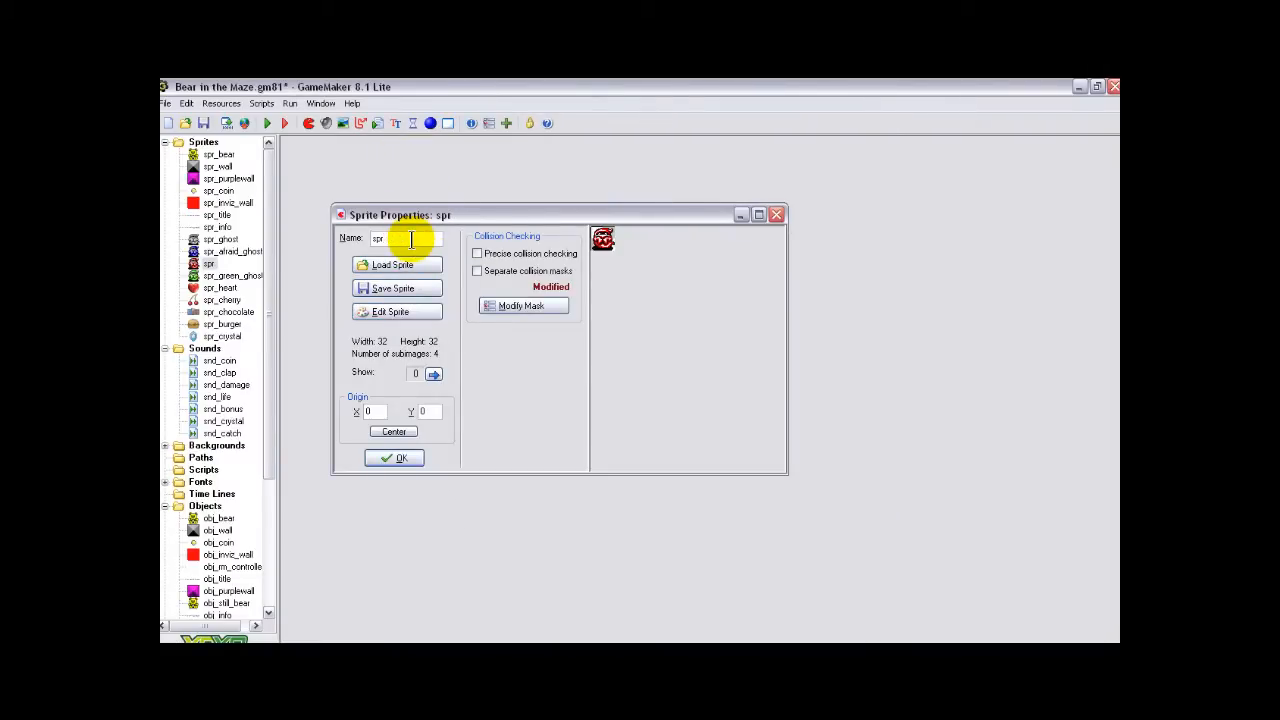
type("_red_ghost")
left_click(397, 458)
Step: Create an object named obj_green_ghost with the sprite spr_green_ghost and obj_ghost as its parent
left_click_drag(271, 391, 260, 551)
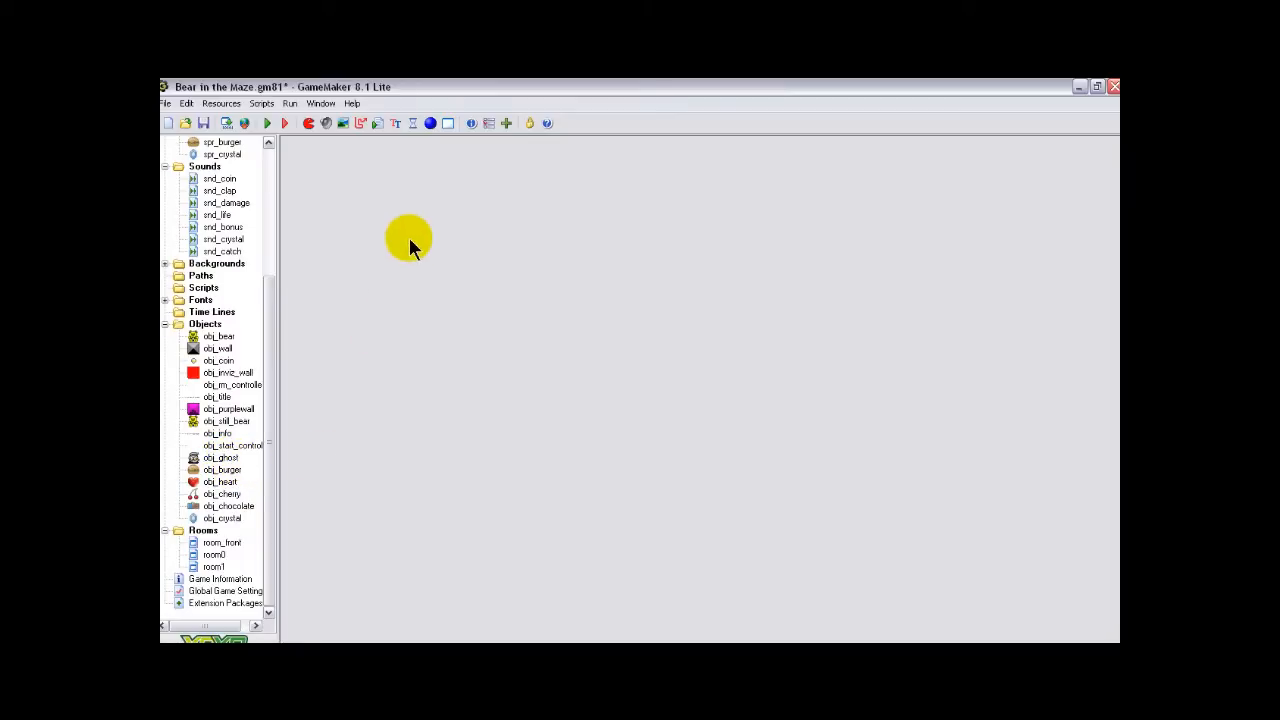
left_click(430, 123)
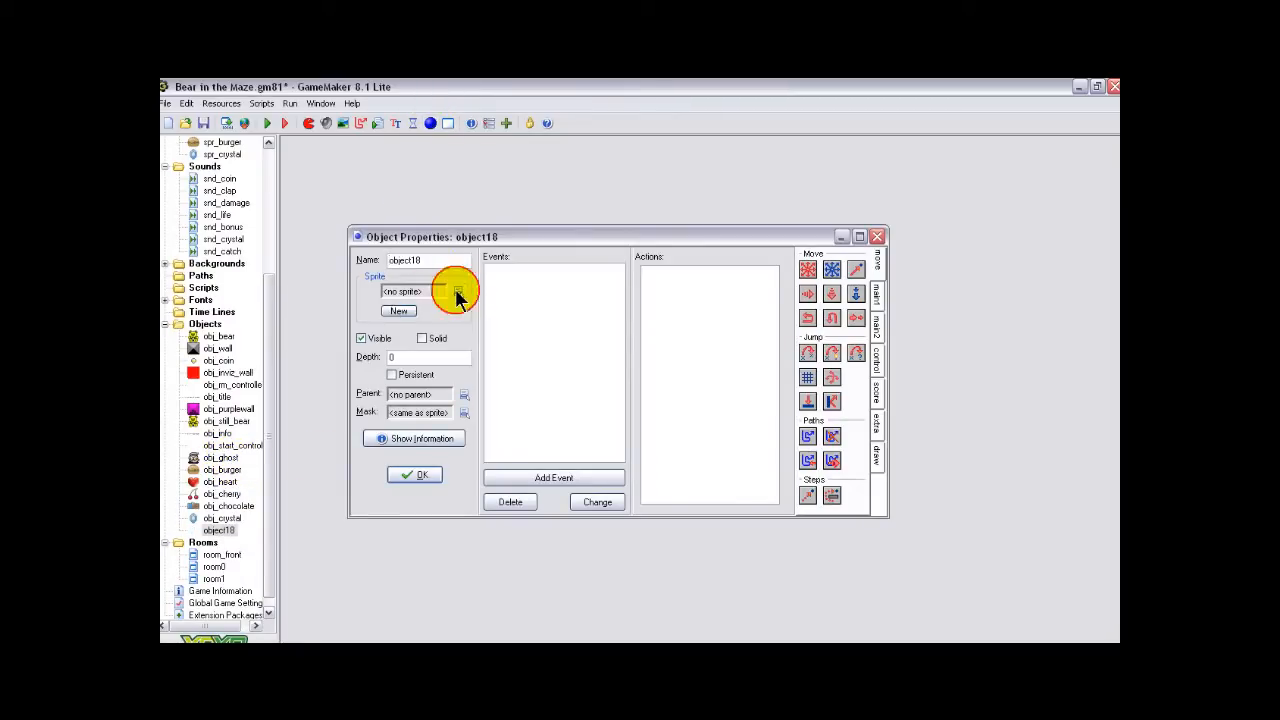
left_click(457, 292)
left_click(505, 458)
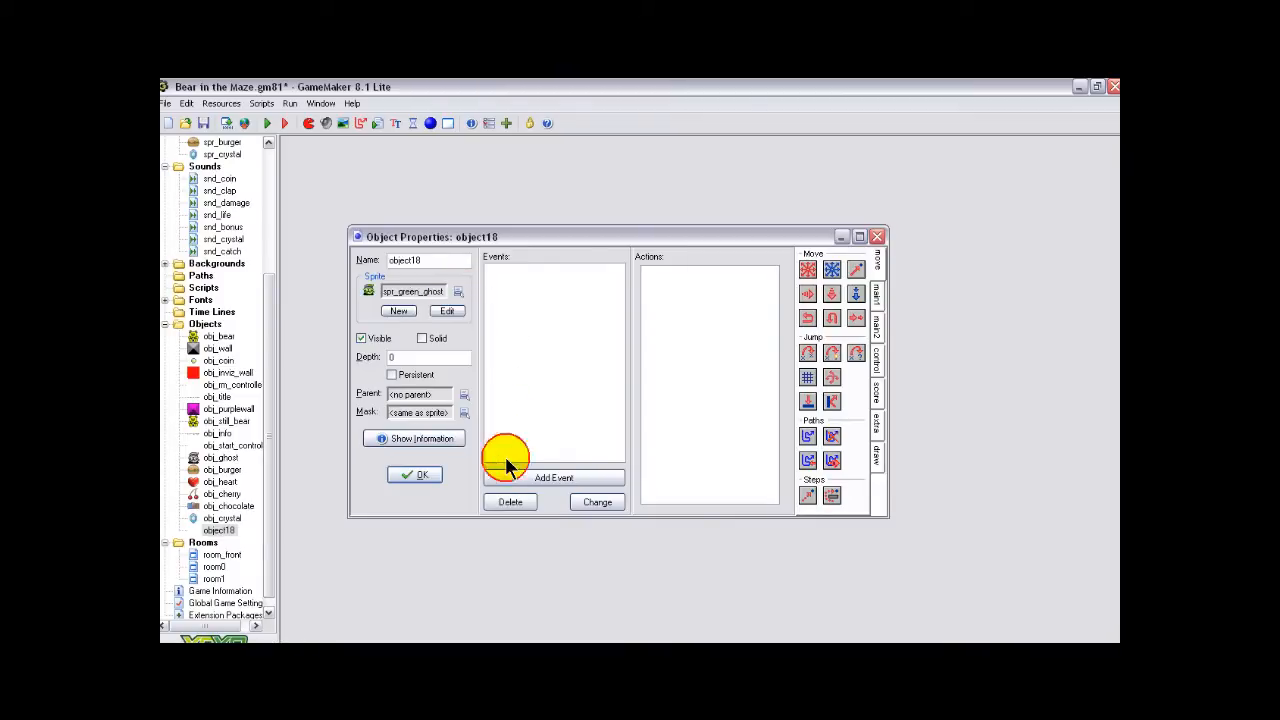
key("BackSpace")
key("BackSpace")
key("BackSpace")
key("BackSpace")
key("BackSpace")
type("j_green_ghos")
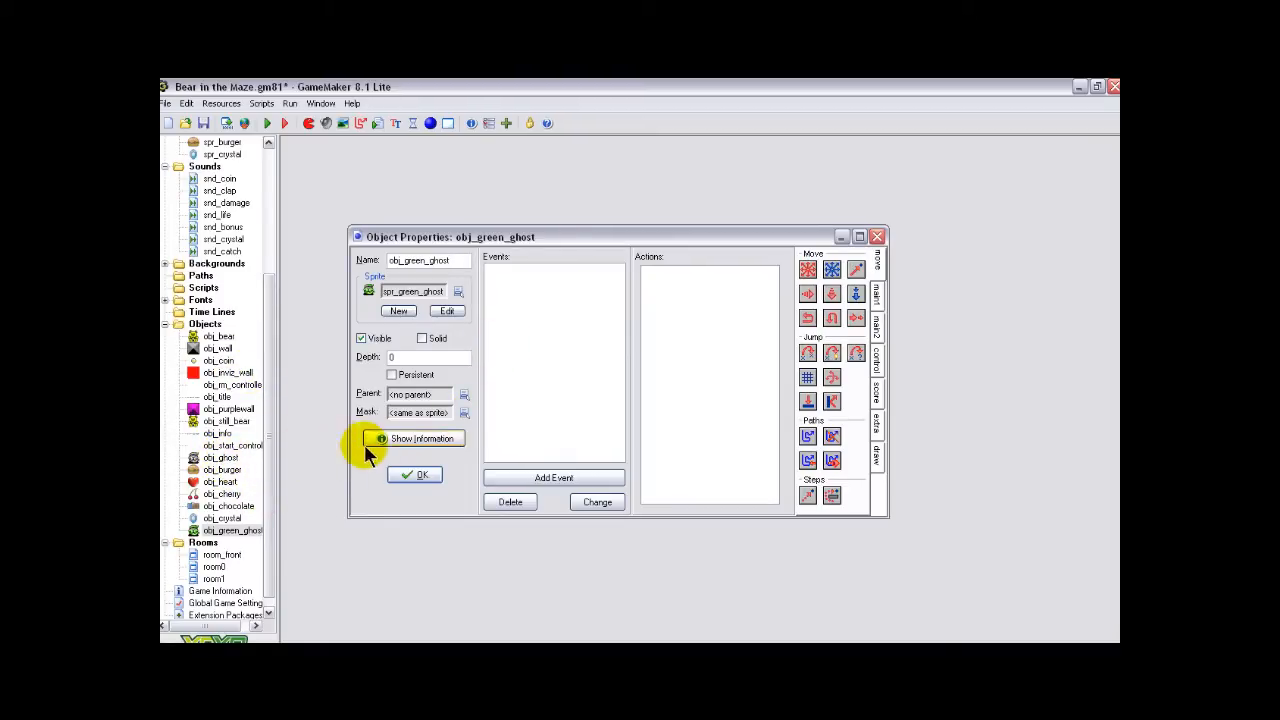
left_click(463, 392)
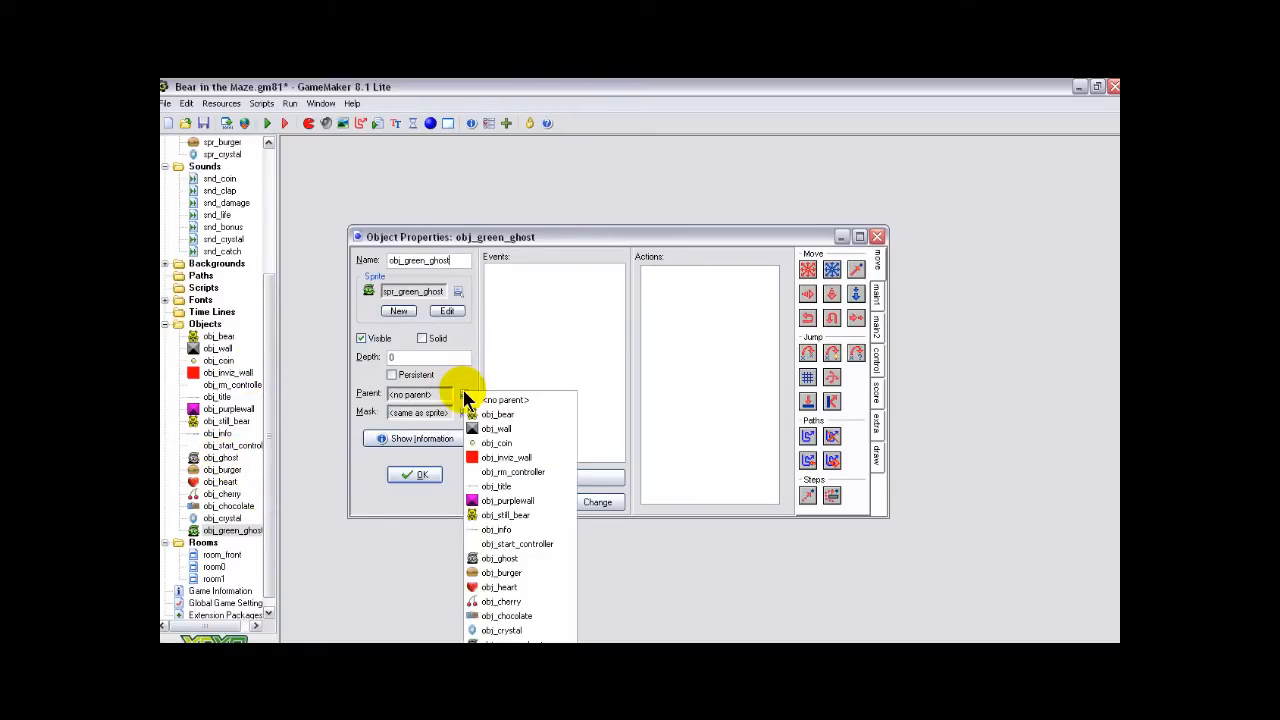
left_click(510, 560)
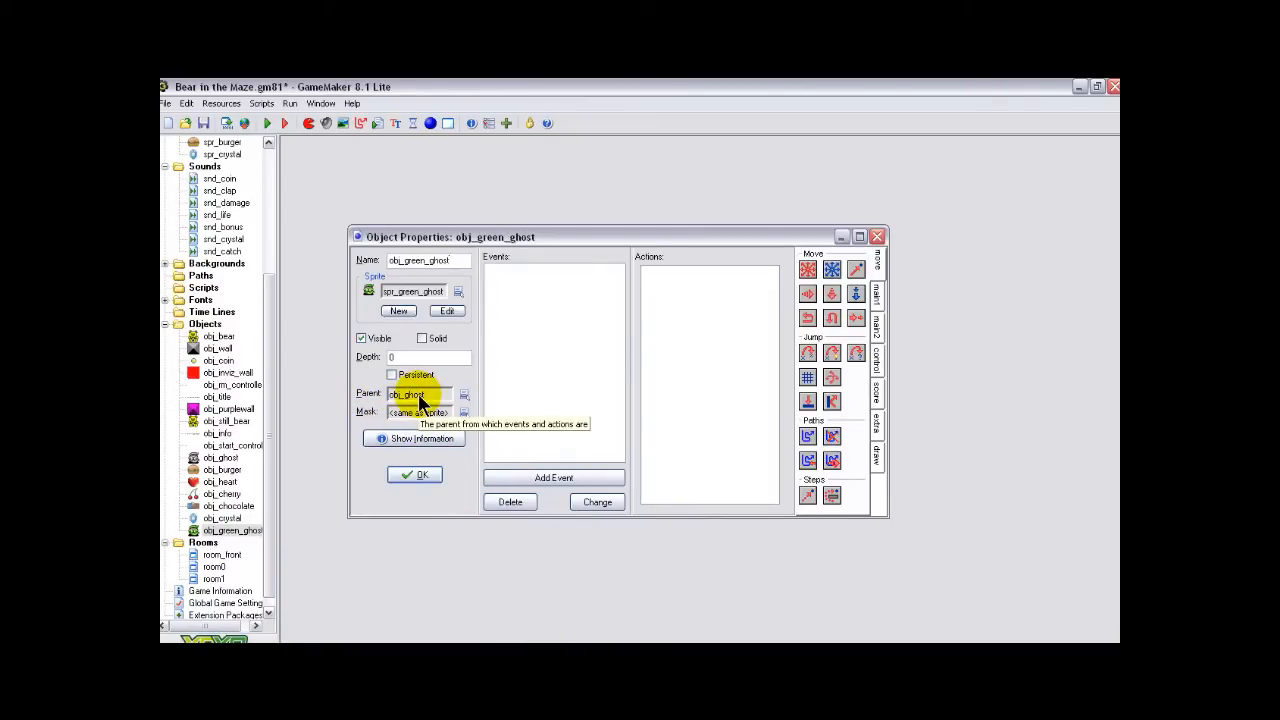
Step: Add an Alarm 0 event to obj_green_ghost with a Set Variable action that sets afraid to false
left_click(554, 476)
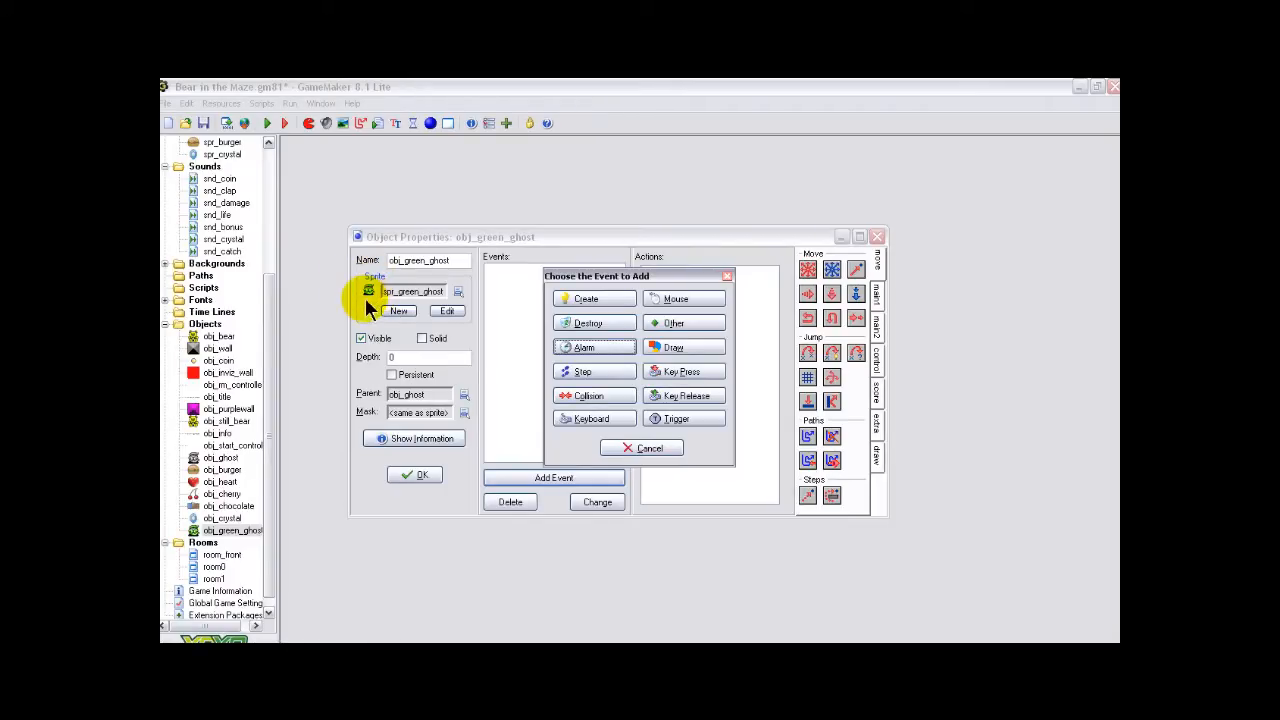
left_click(585, 350)
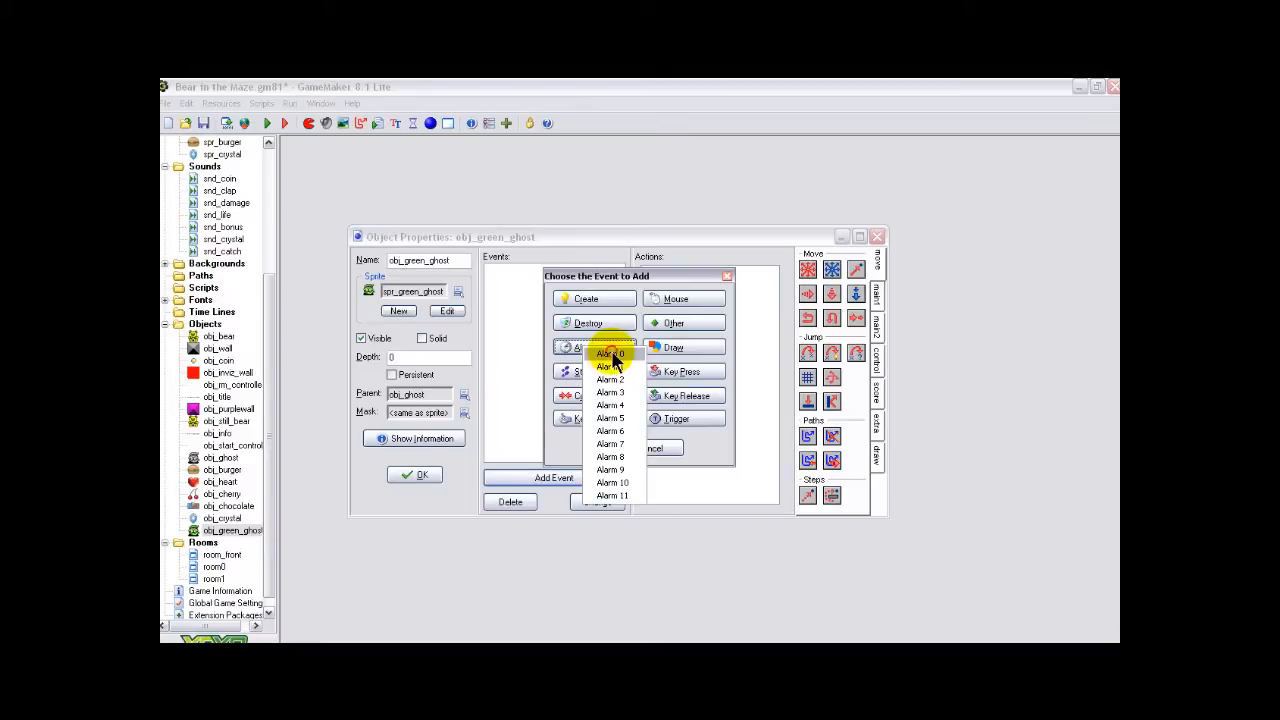
left_click(610, 355)
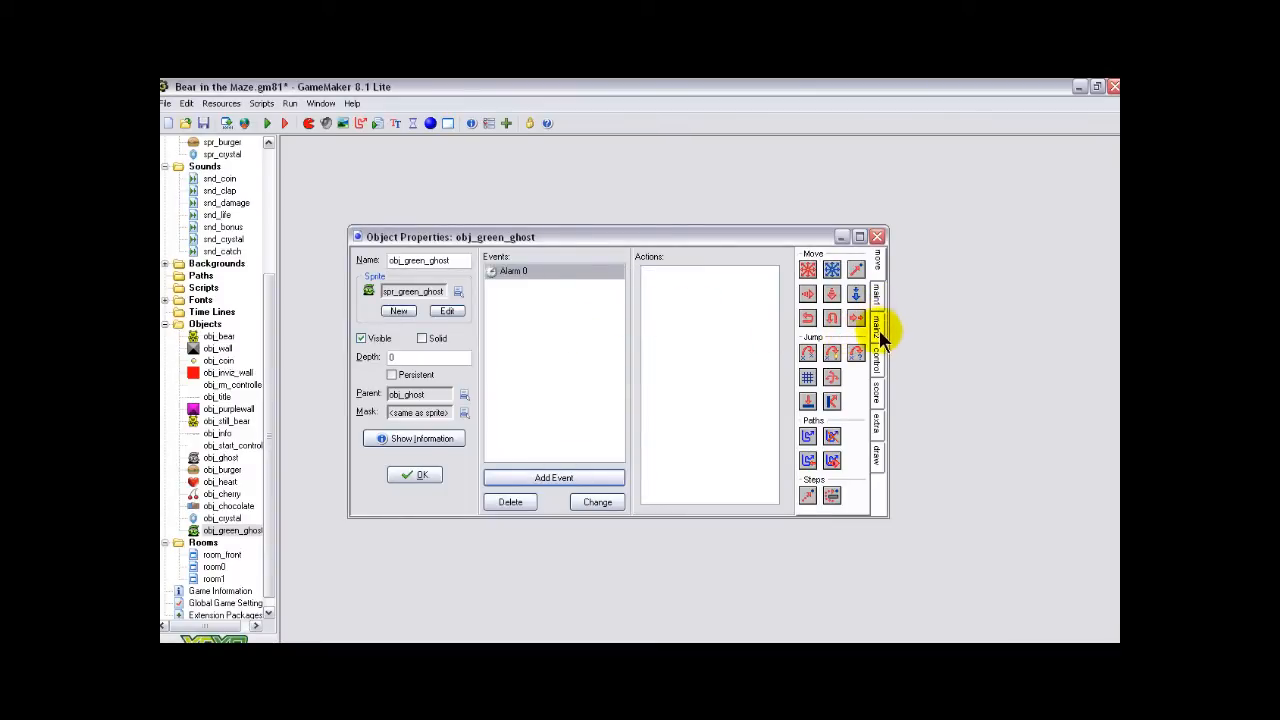
left_click(876, 358)
left_click_drag(808, 450, 712, 307)
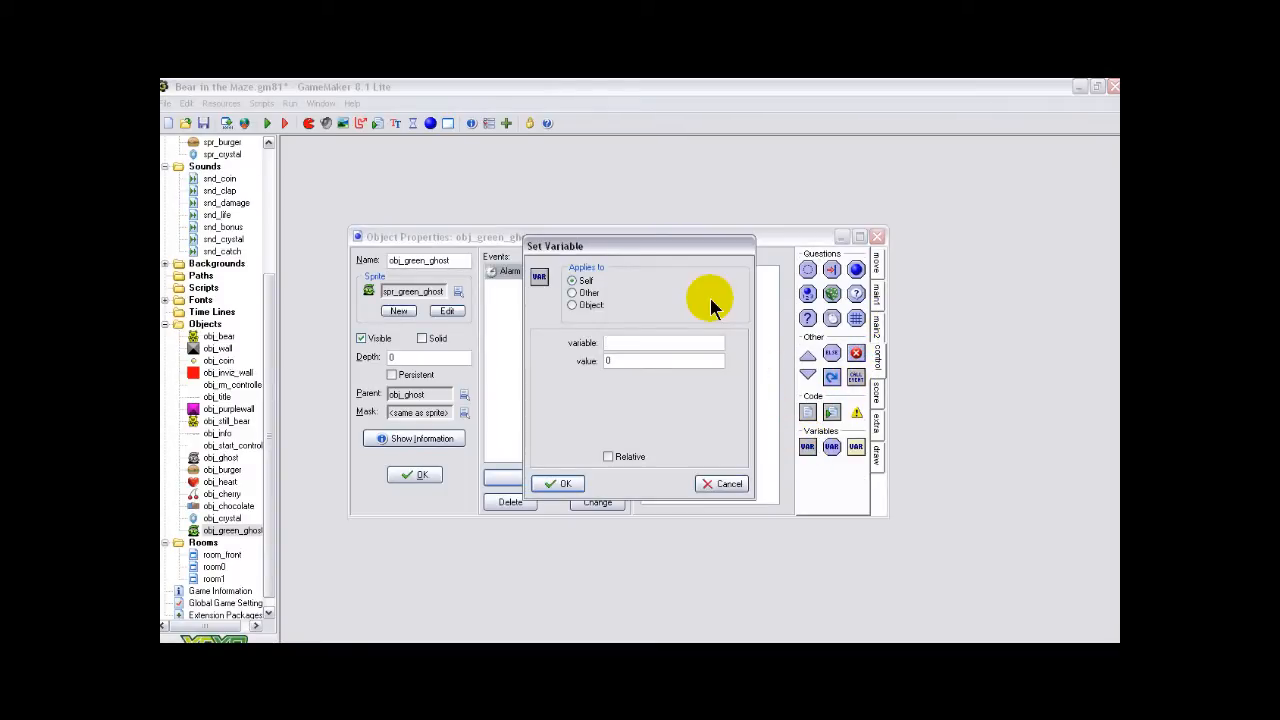
type("al")
left_click(643, 361)
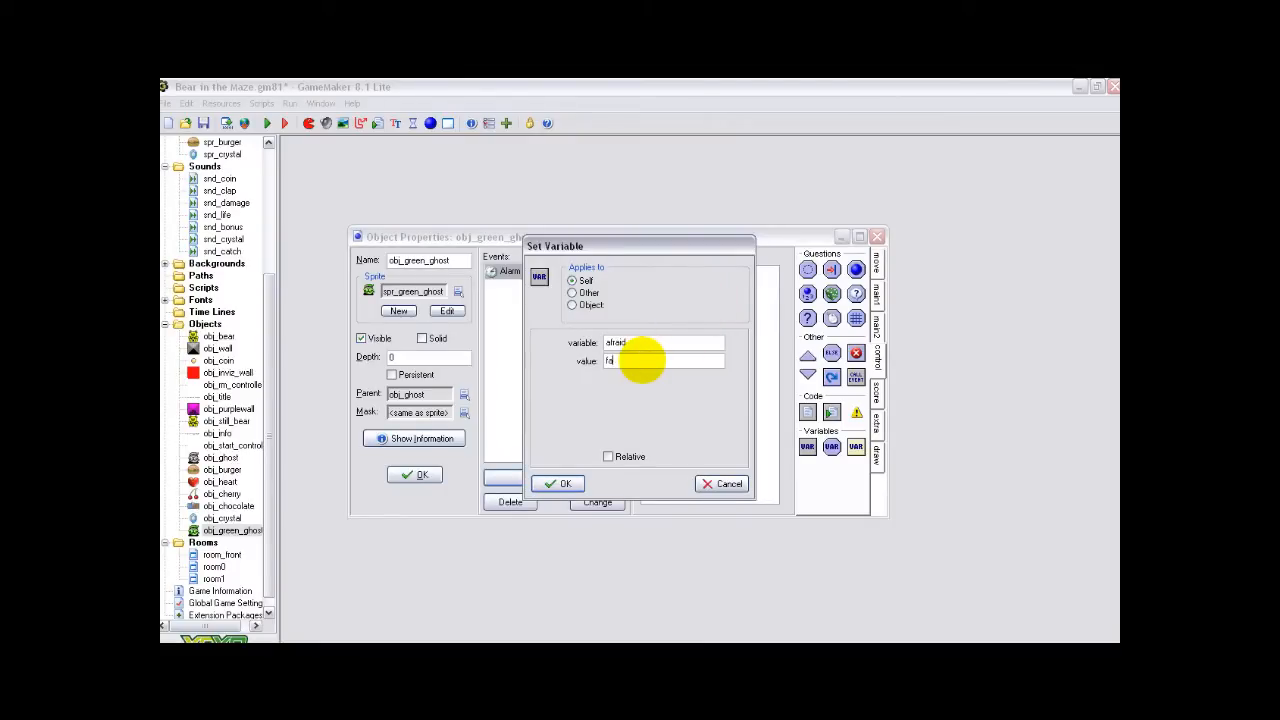
left_click(570, 487)
Step: Add a Change Sprite action to Alarm 0 with spr_green_ghost, subimage -1 and speed 0, and accept the object
left_click(881, 293)
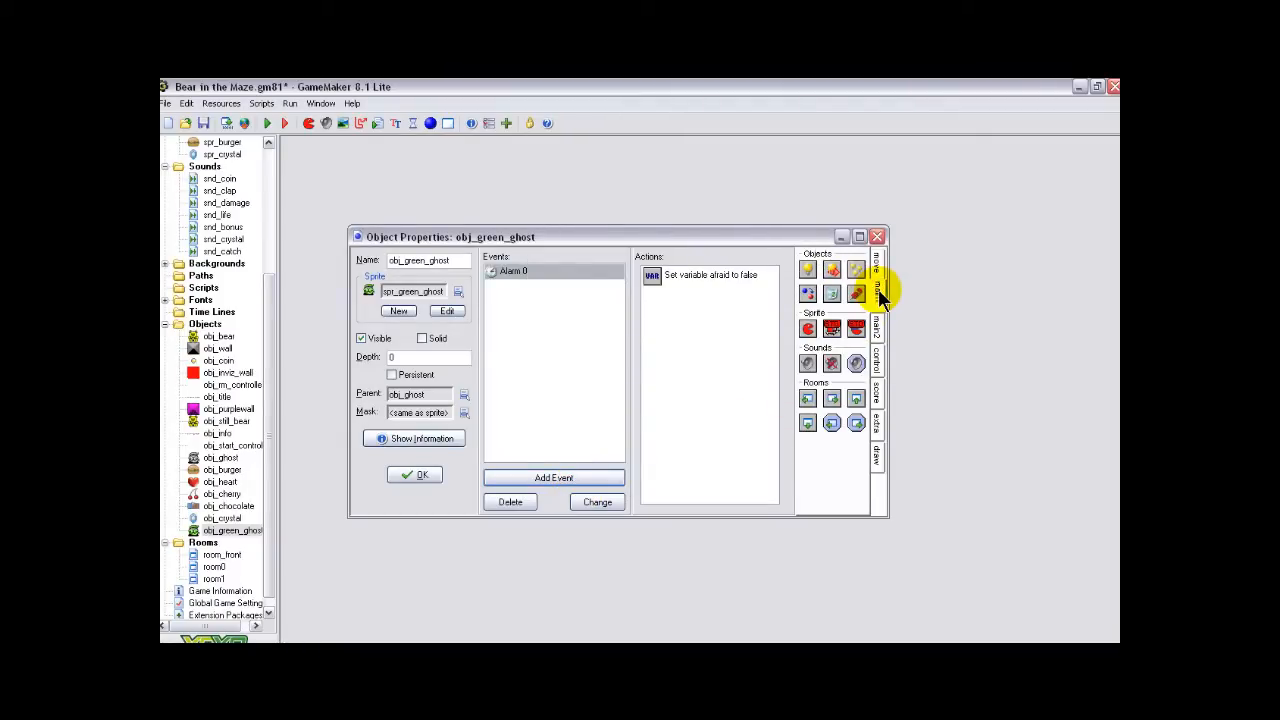
left_click_drag(808, 328, 663, 306)
left_click(735, 344)
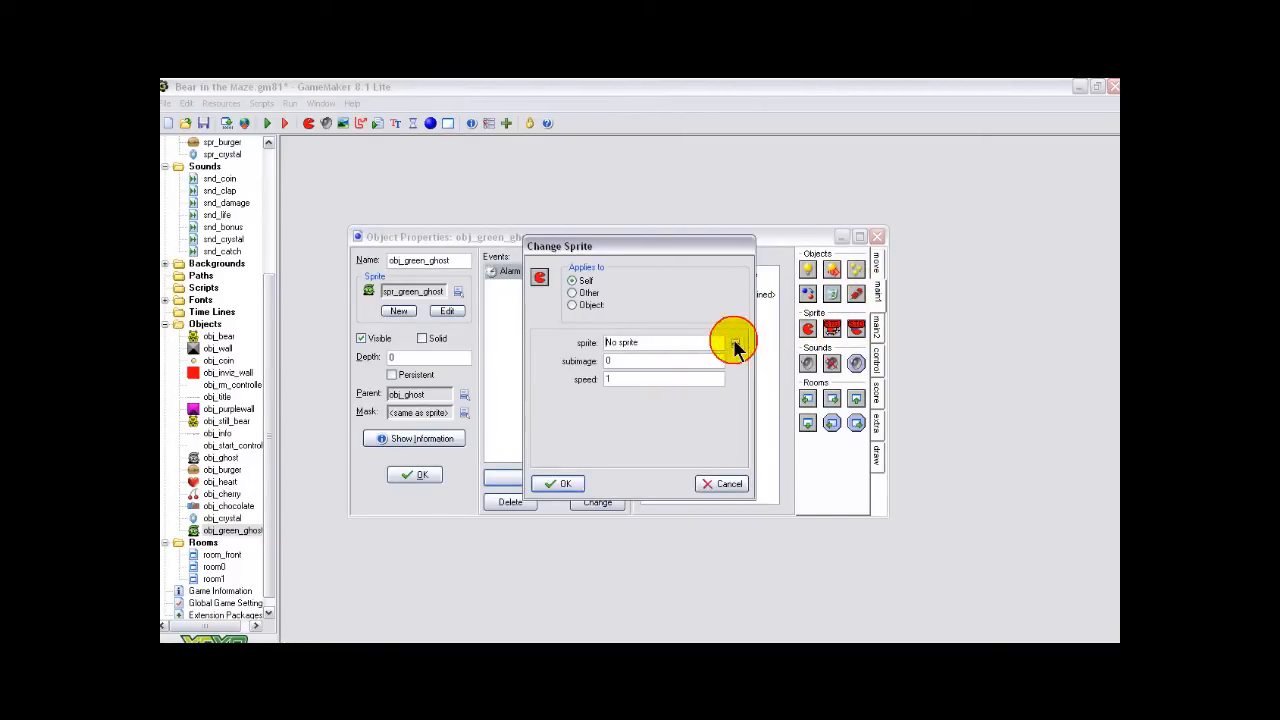
left_click(789, 508)
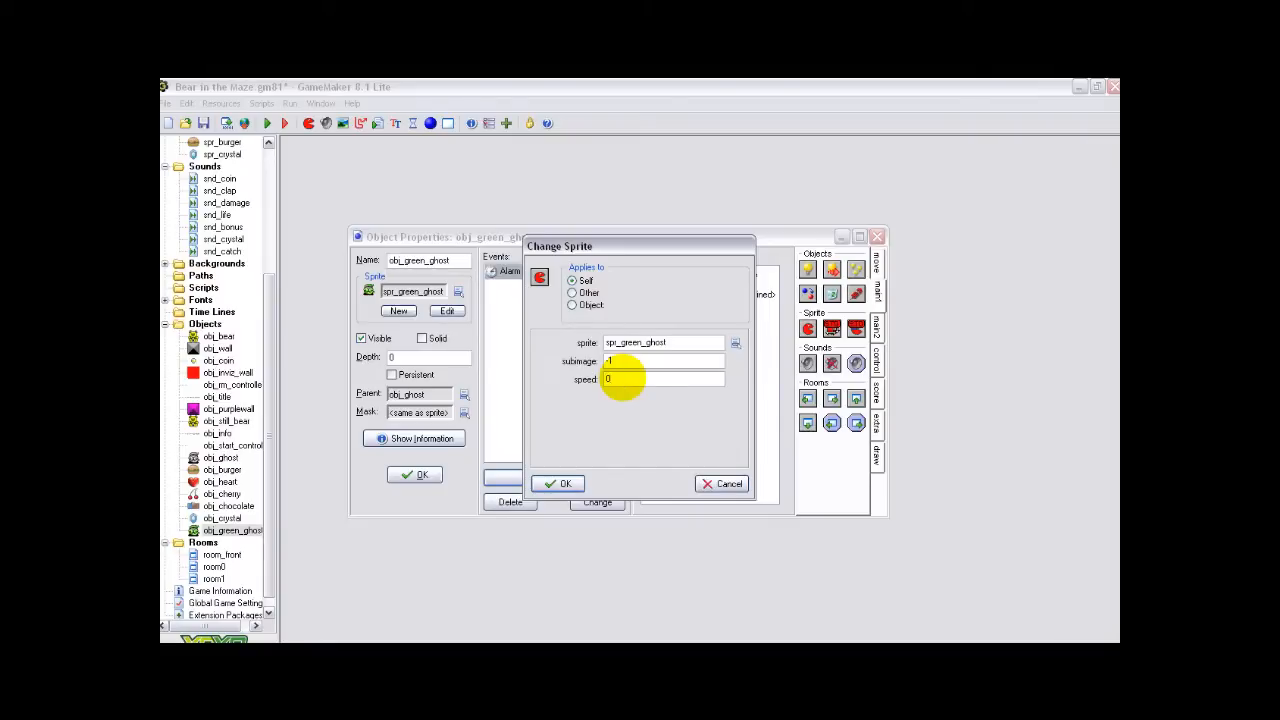
left_click(562, 483)
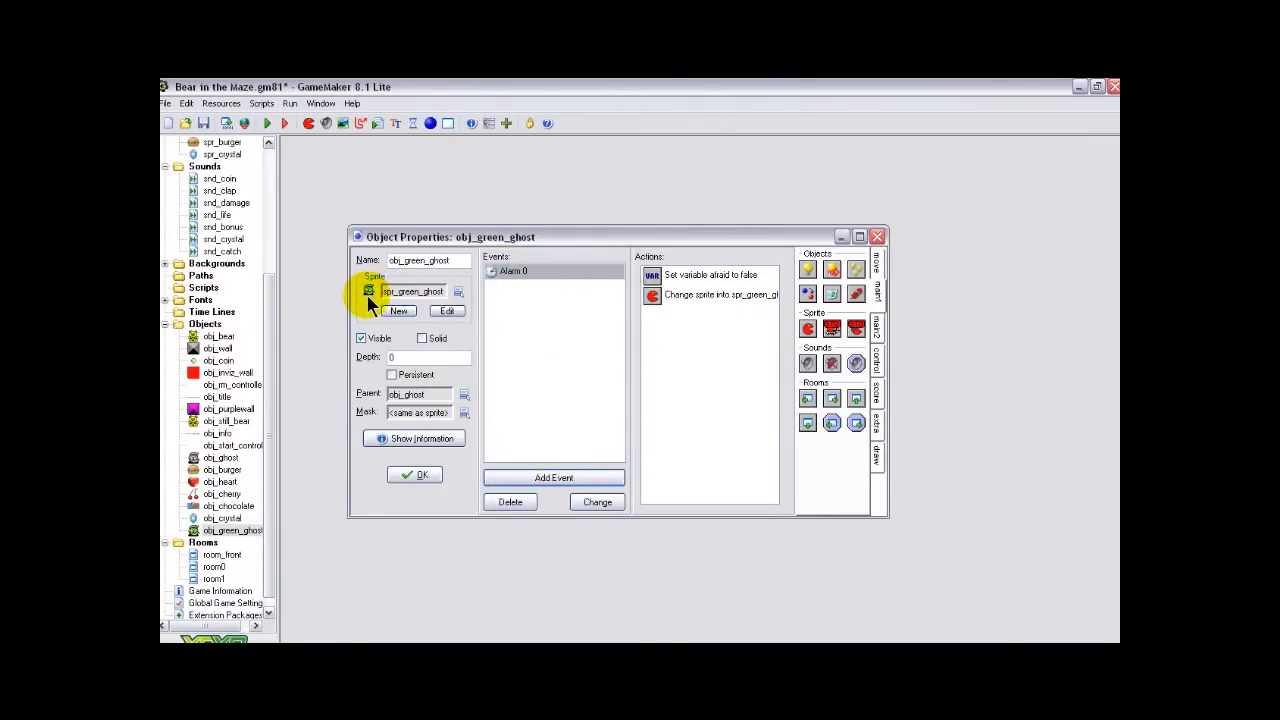
left_click(418, 476)
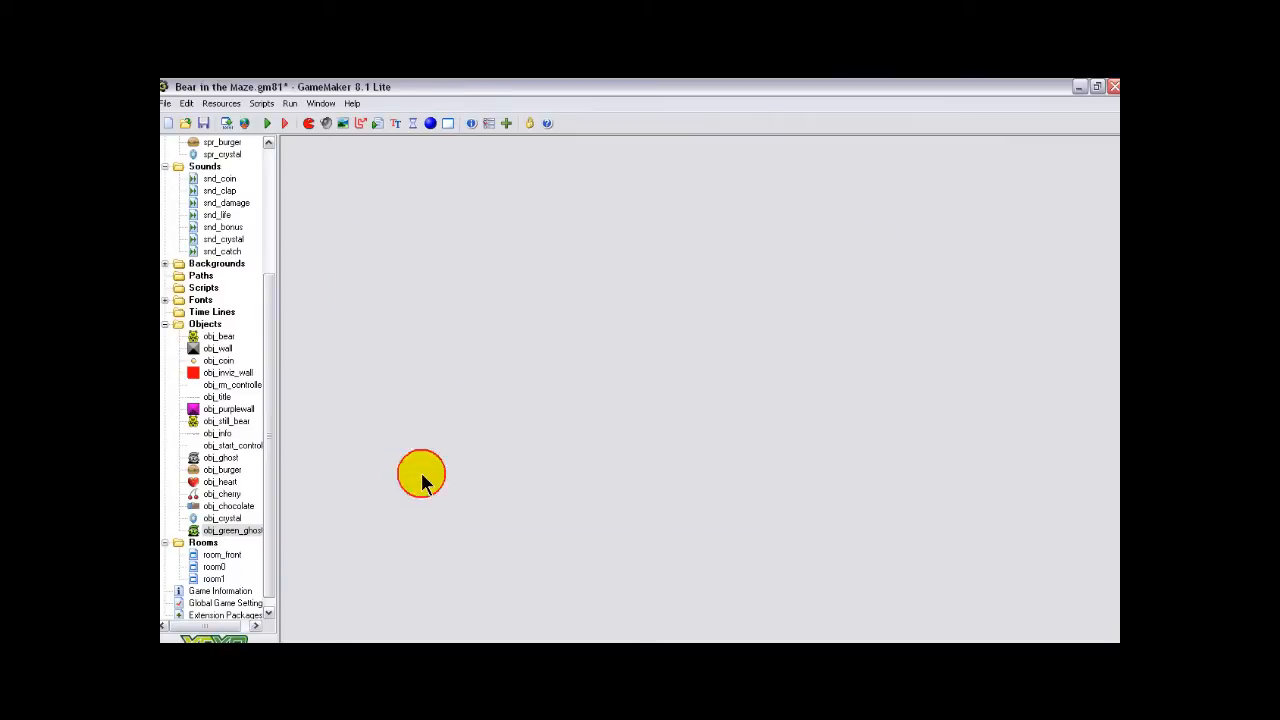
Step: Duplicate obj_green_ghost, assign spr_red_ghost as the copy's sprite and name it obj_red_ghost
right_click(238, 533)
left_click(273, 551)
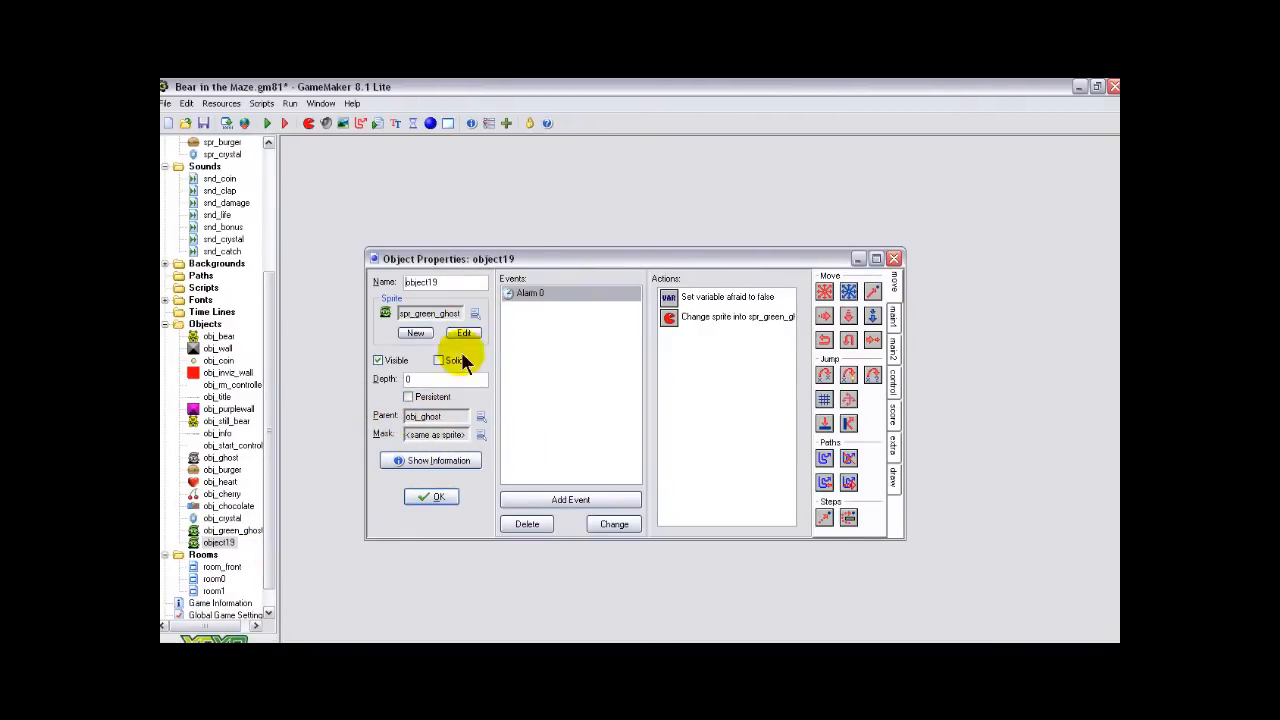
left_click(475, 314)
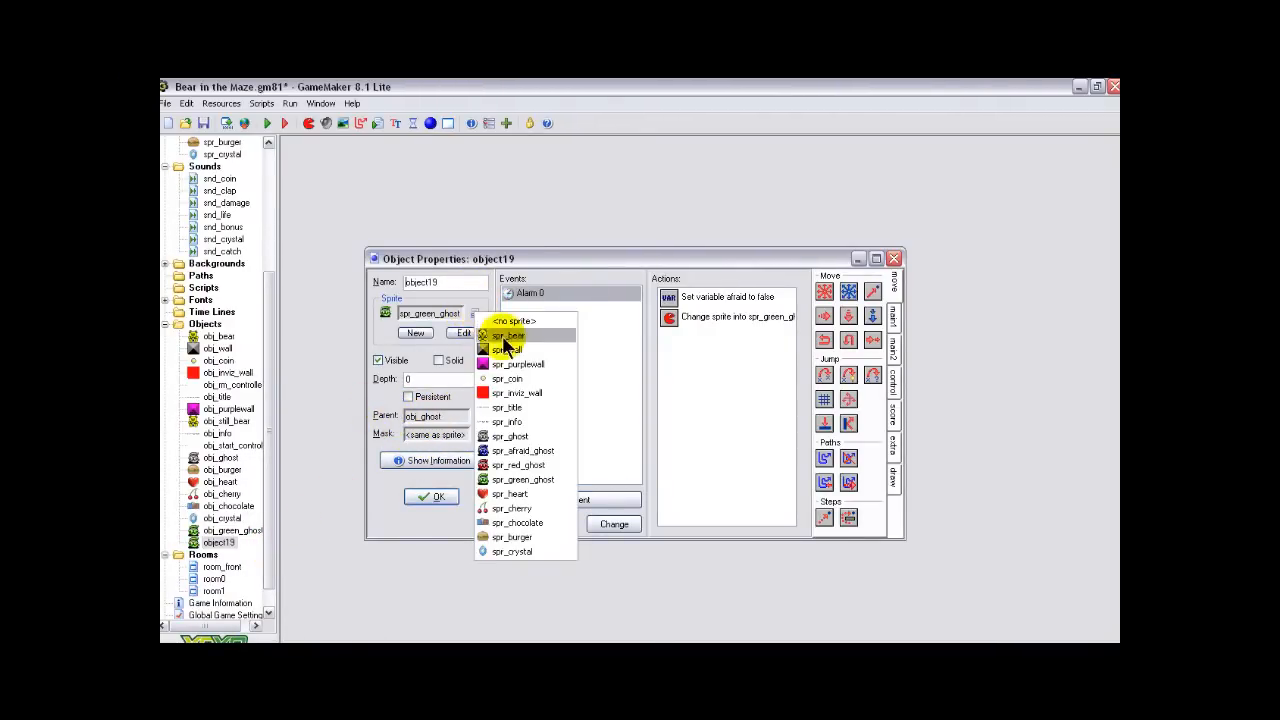
left_click(516, 466)
left_click(446, 281)
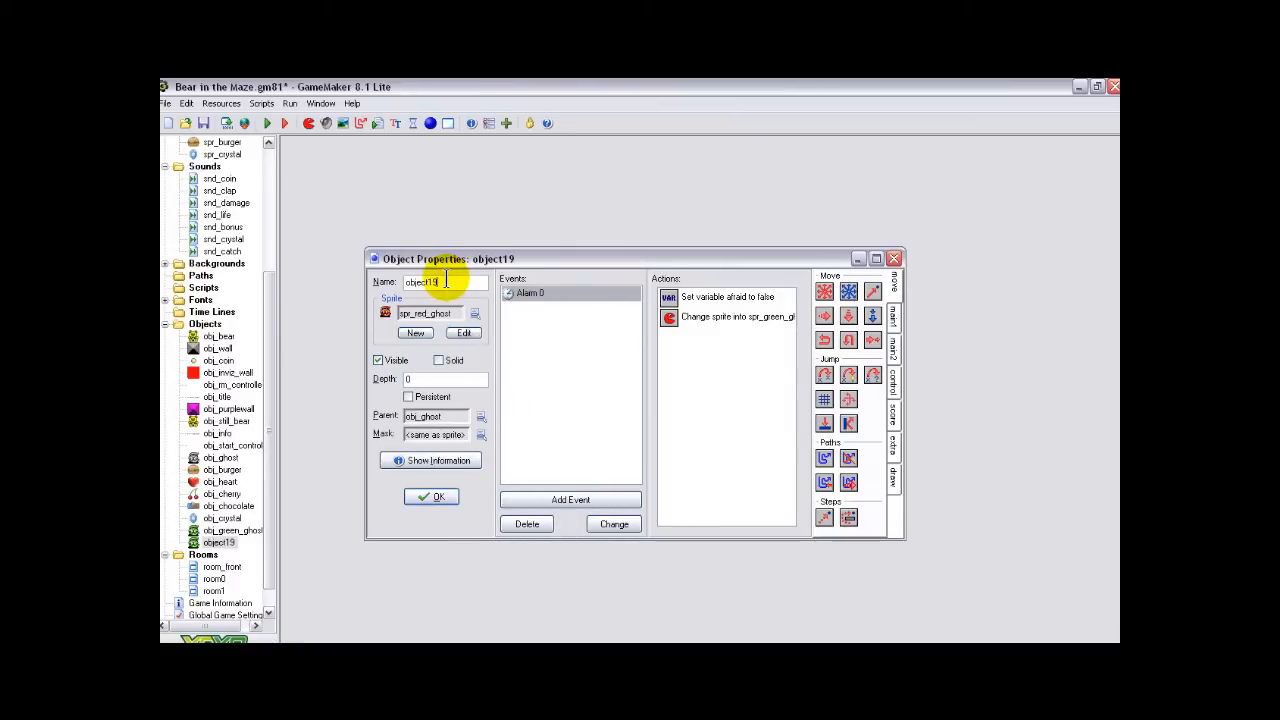
key("BackSpace")
key("BackSpace")
key("BackSpace")
key("BackSpace")
key("BackSpace")
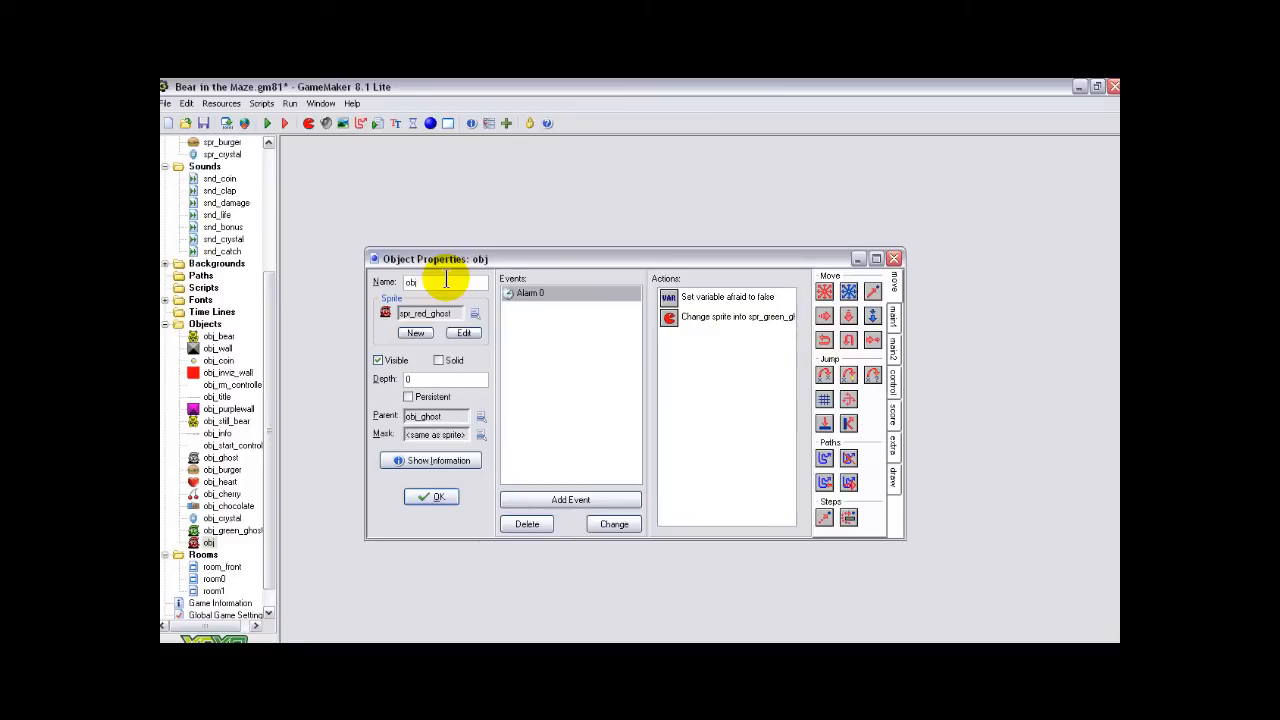
type("_red_ghost")
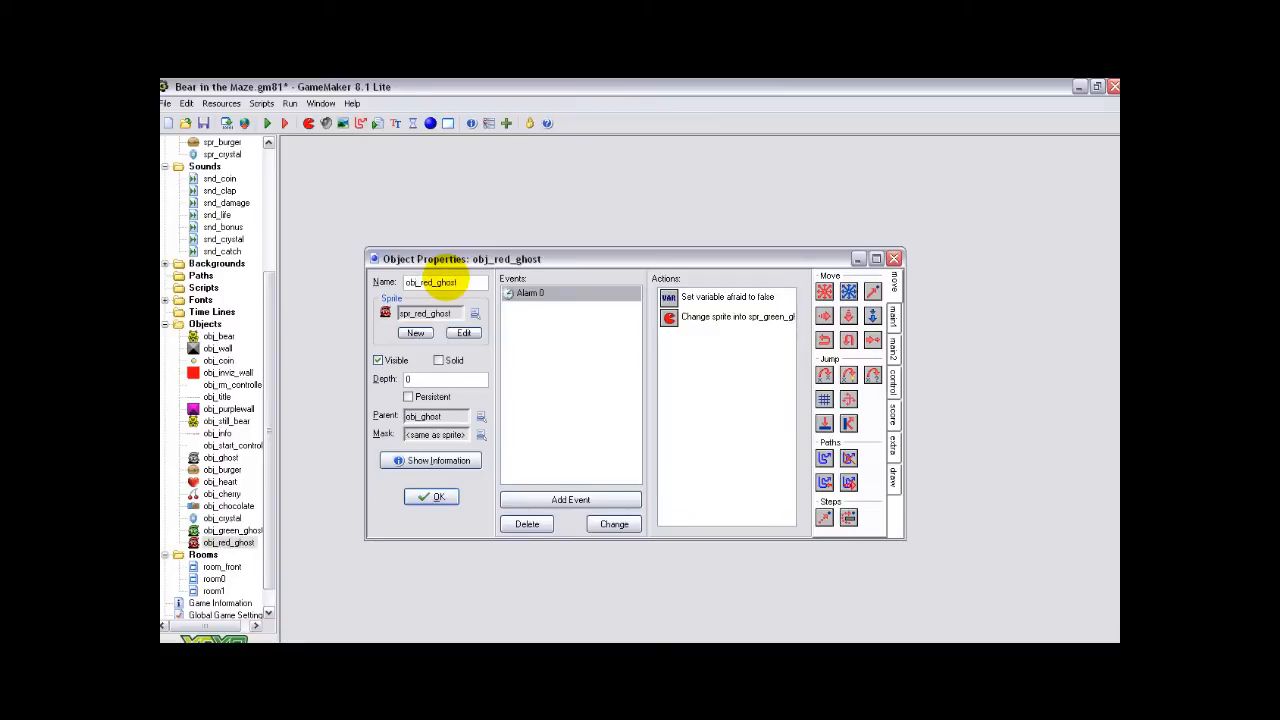
Step: Set the Change Sprite action in obj_red_ghost's Alarm 0 event to spr_red_ghost and accept the object
double_click(741, 316)
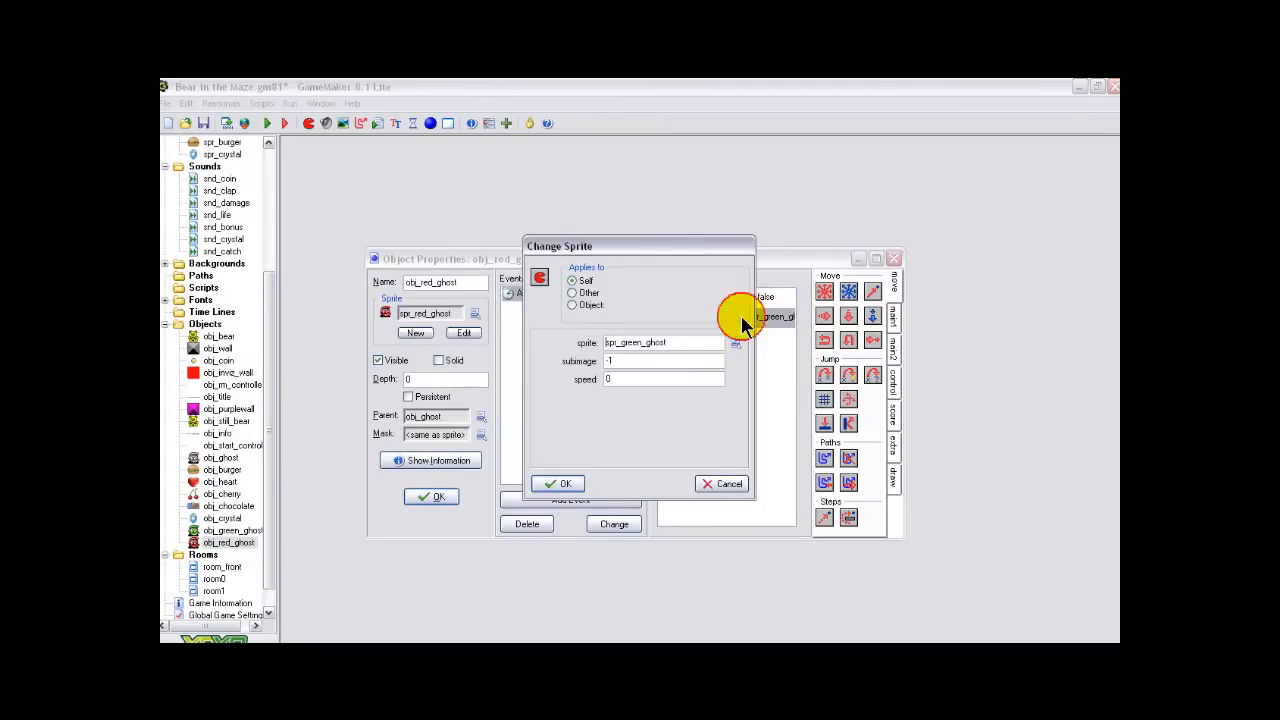
left_click(733, 343)
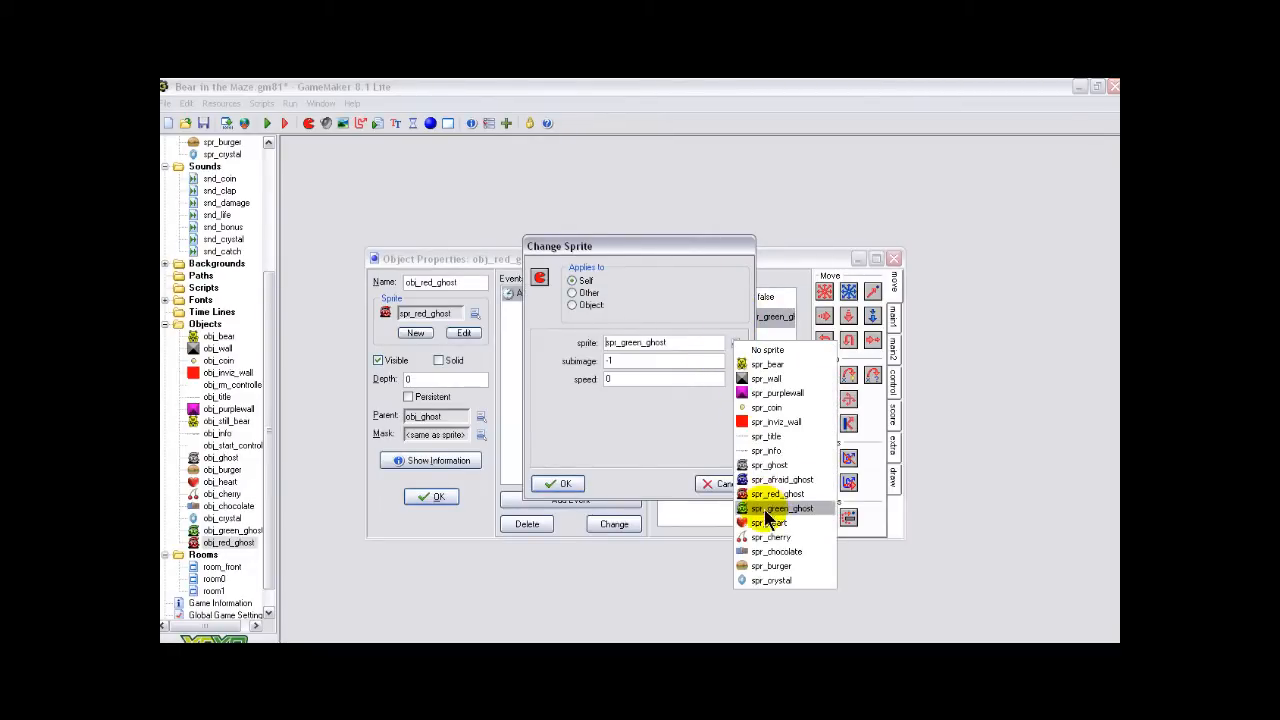
left_click(776, 494)
left_click(563, 484)
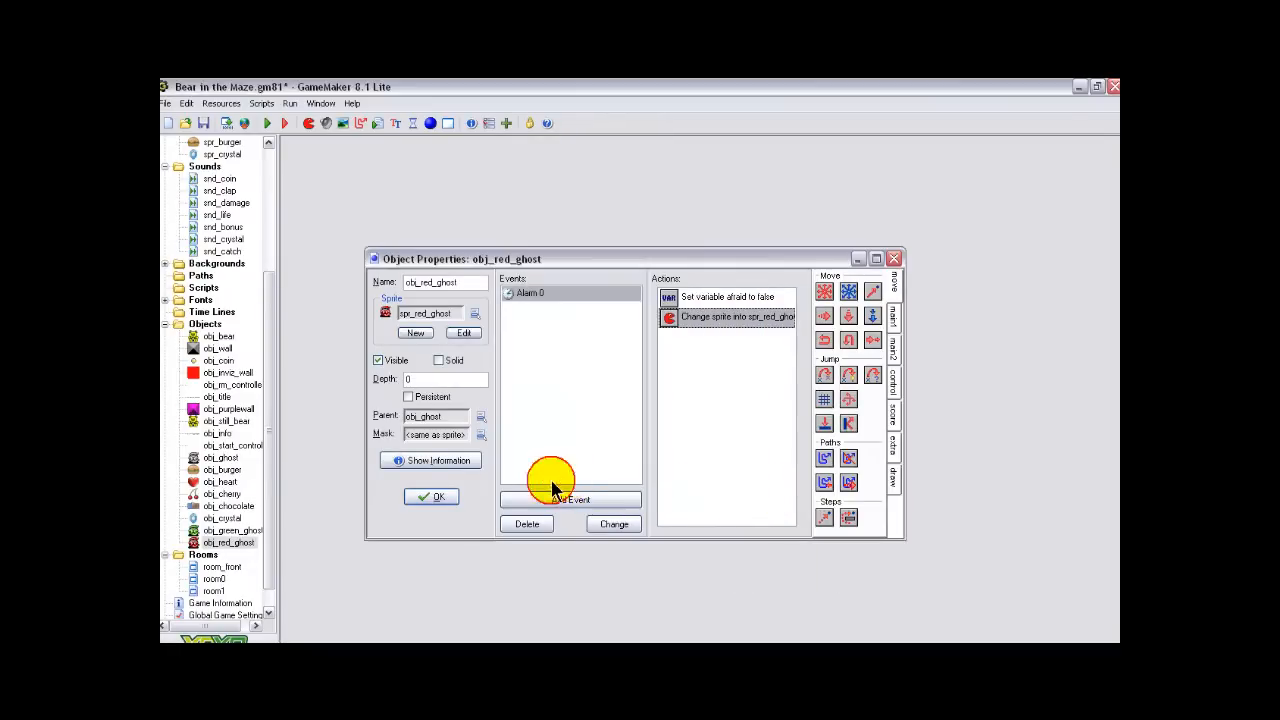
left_click(440, 497)
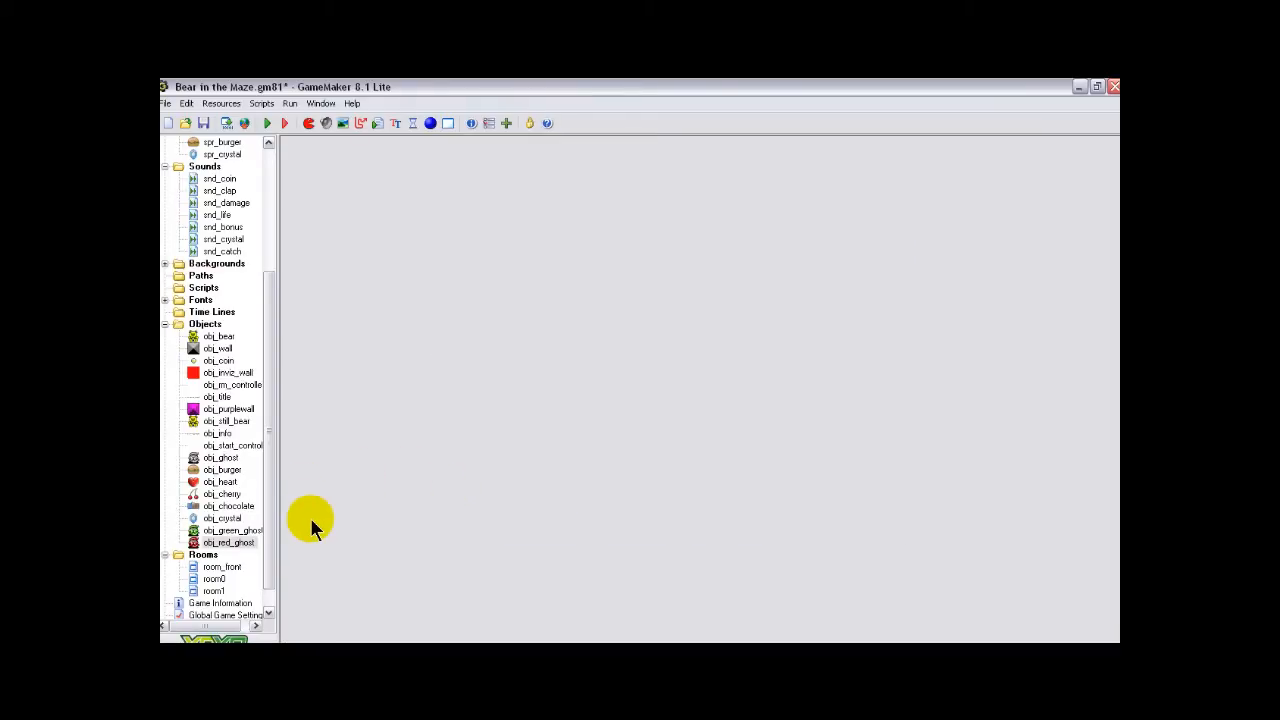
Step: Open room0 and delete the obj_ghost instances from the walled pen in the middle of the maze
double_click(213, 579)
left_click_drag(762, 278, 673, 144)
left_click(748, 318)
right_click(744, 307)
left_click(765, 315)
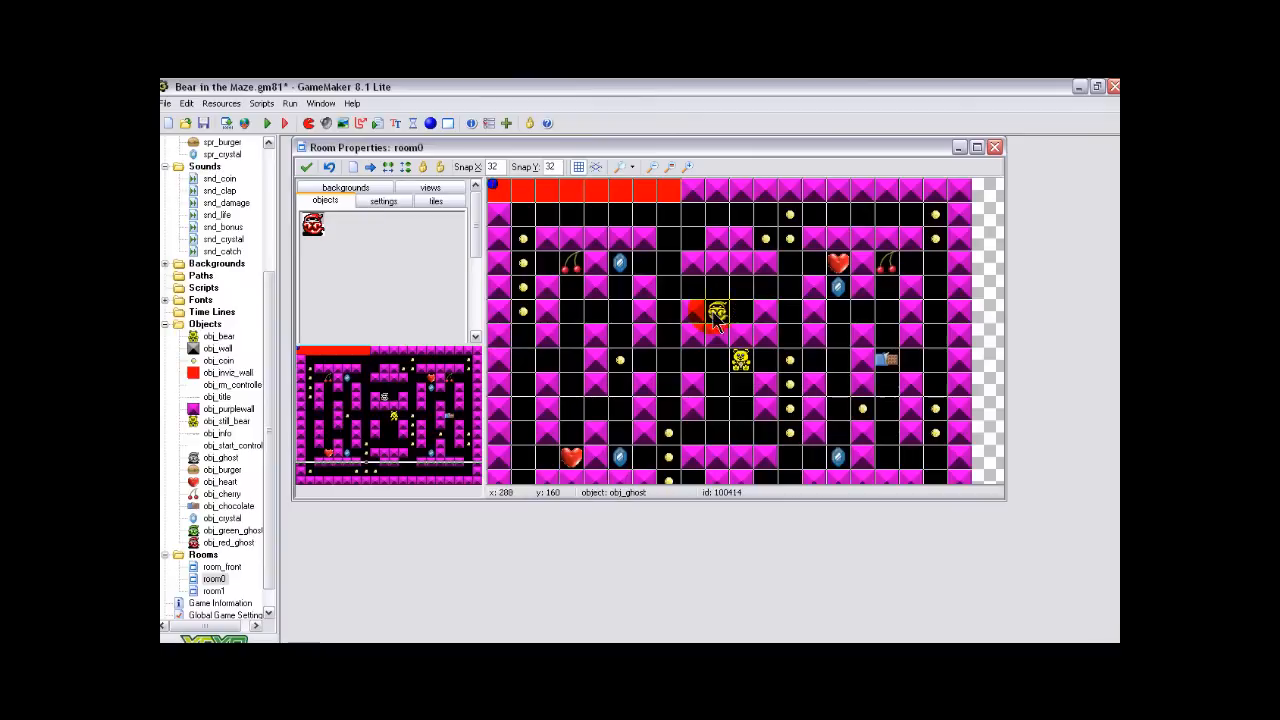
right_click(720, 313)
left_click(742, 319)
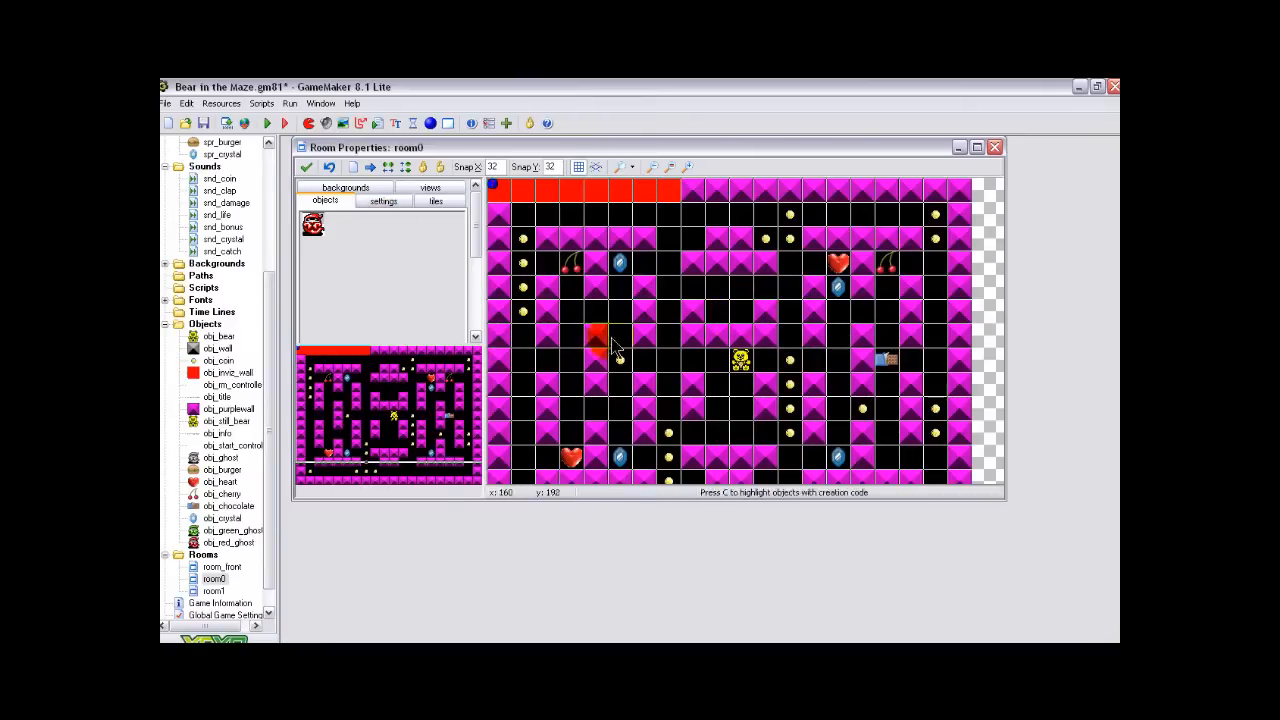
Step: Place one obj_red_ghost and one obj_green_ghost side by side in the central pen of room0
left_click(748, 318)
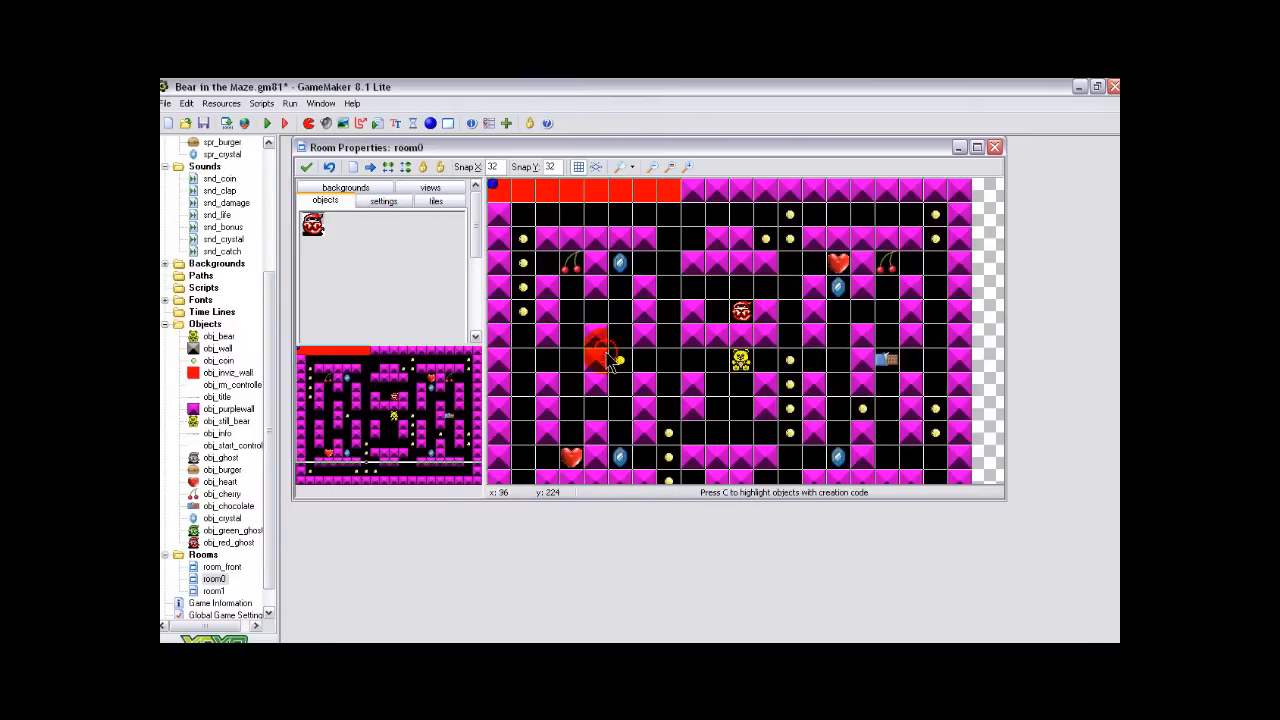
left_click_drag(475, 241, 474, 318)
left_click(401, 204)
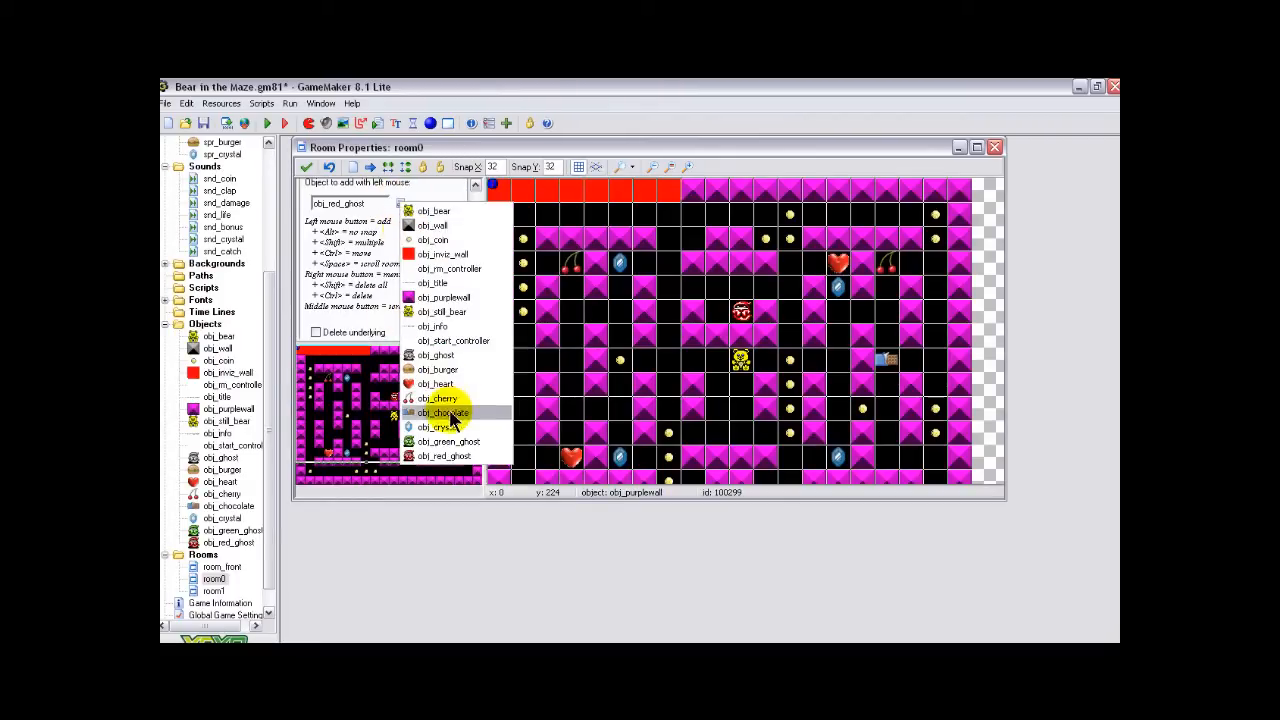
left_click(446, 441)
left_click(716, 314)
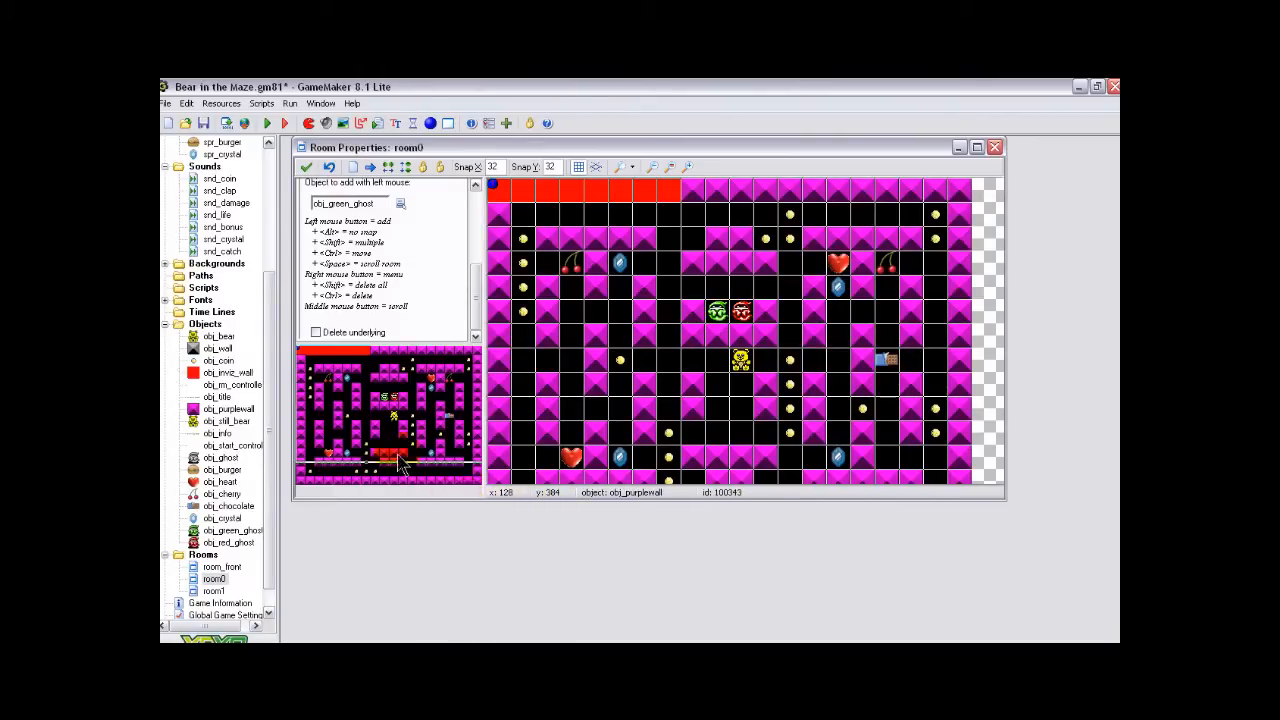
Step: Run the game and steer the bear through the maze, collecting coins and crystals to test the red and green ghosts' colour changes
left_click(268, 124)
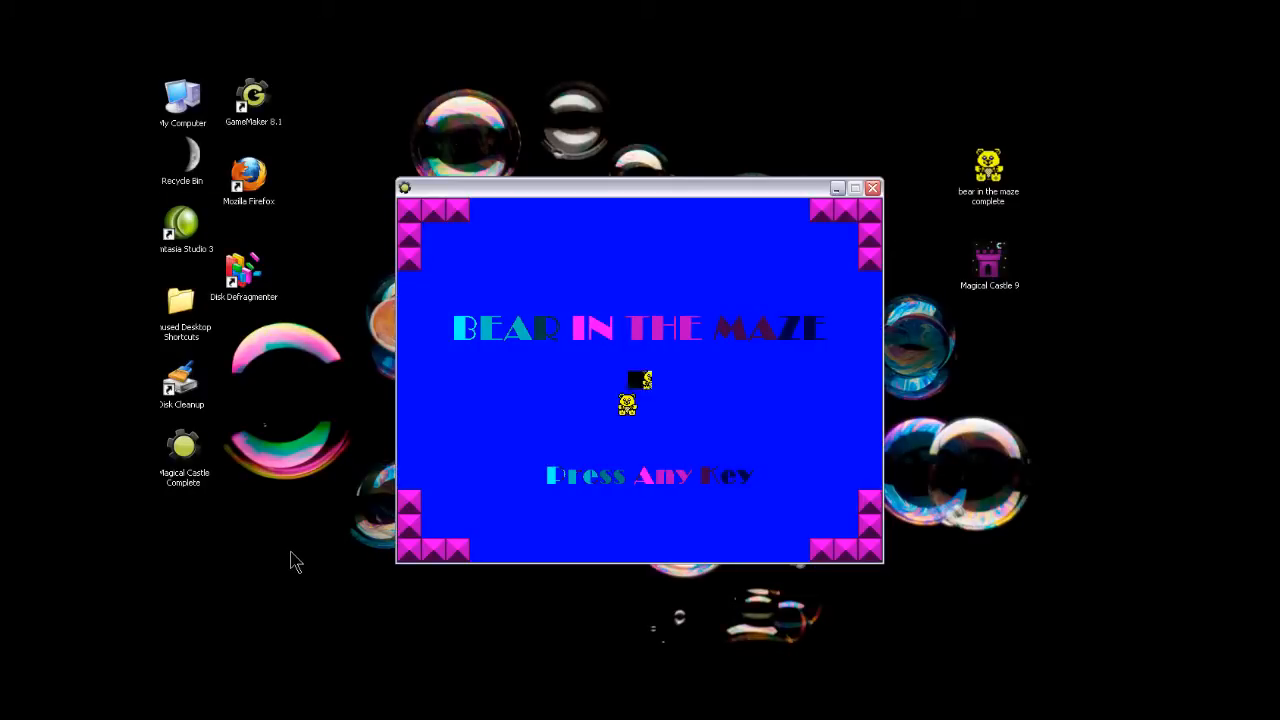
key("Return")
key("Right")
key("Up")
key("Down")
key("Up")
key("Left")
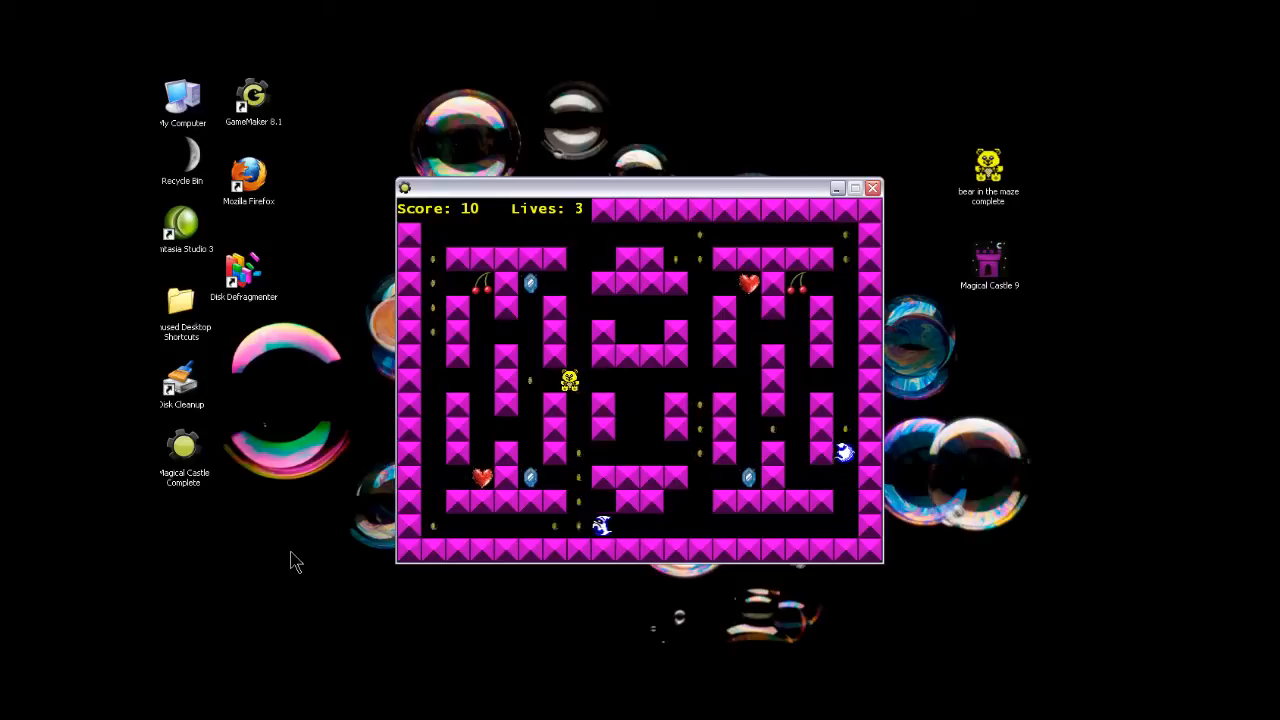
key("Down")
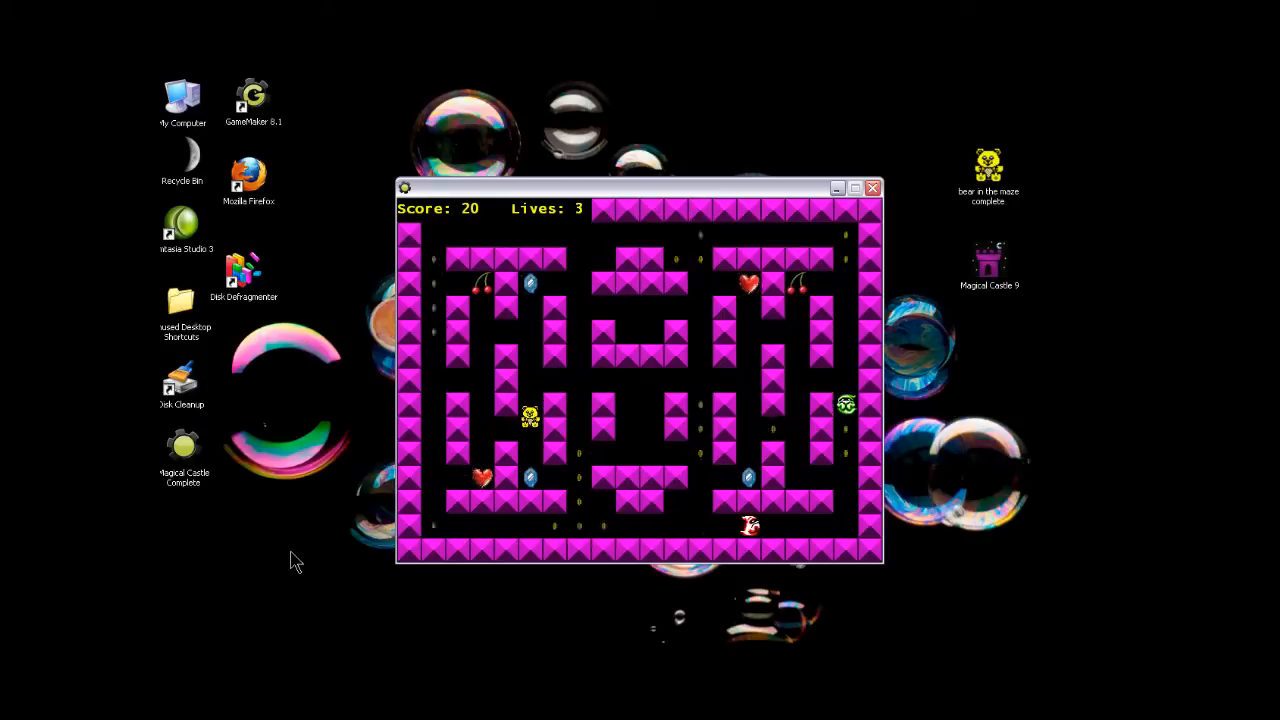
key("Up")
key("Down")
key("Right")
key("Down")
key("Left")
key("Right")
key("Down")
key("Right")
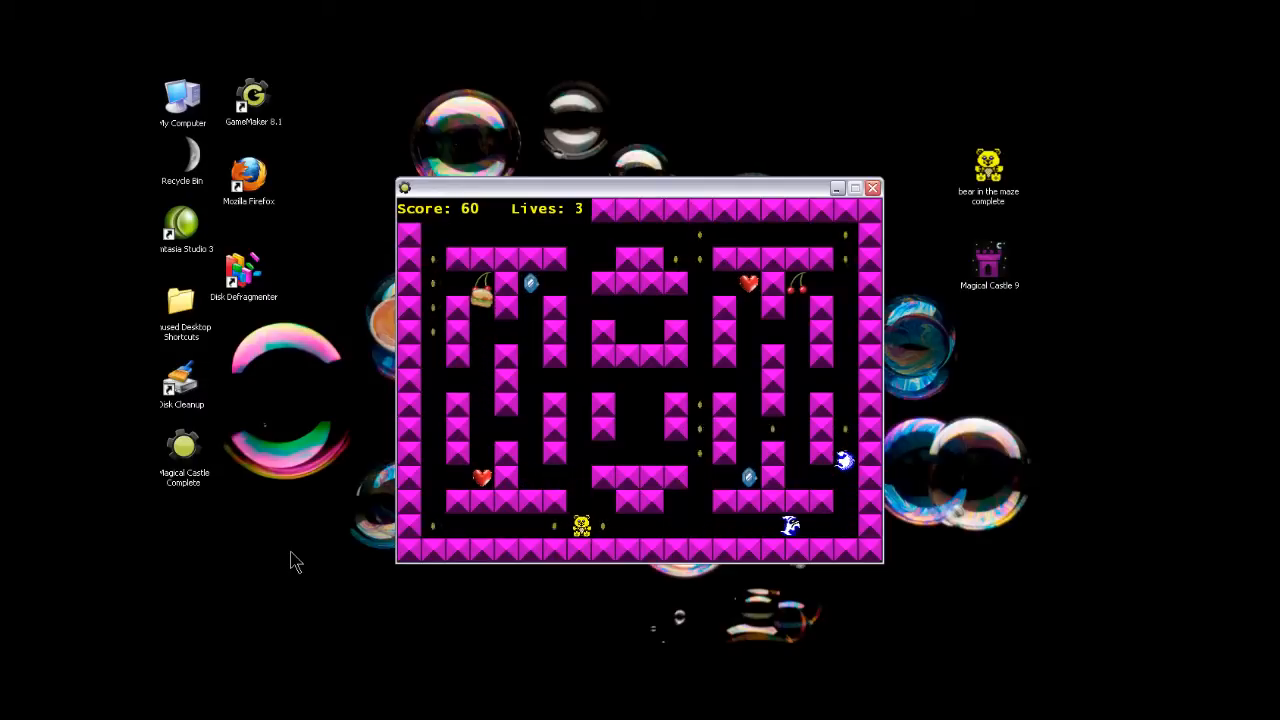
key("Left")
key("Up")
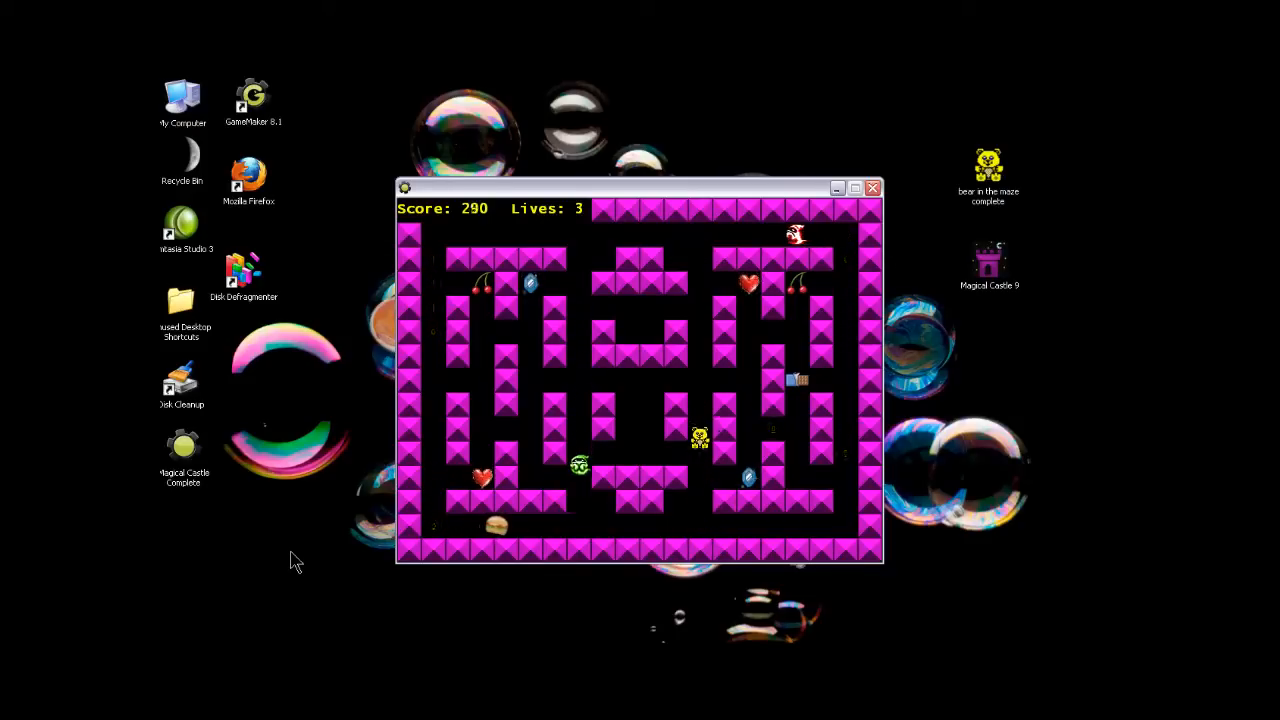